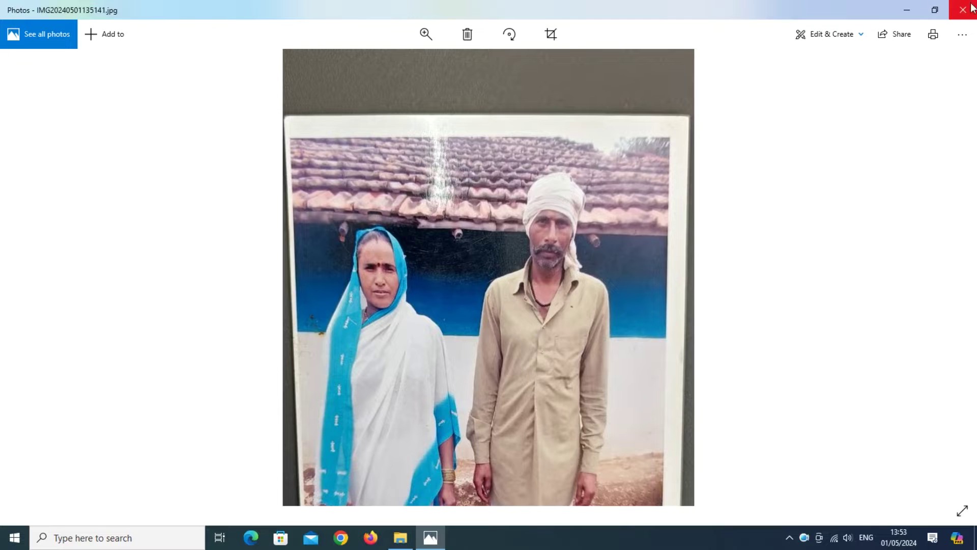
Step: Shrink the Photos viewer to a smaller window, move it aside, and refresh the desktop
left_click(935, 10)
left_click_drag(521, 50, 691, 27)
left_click(14, 538)
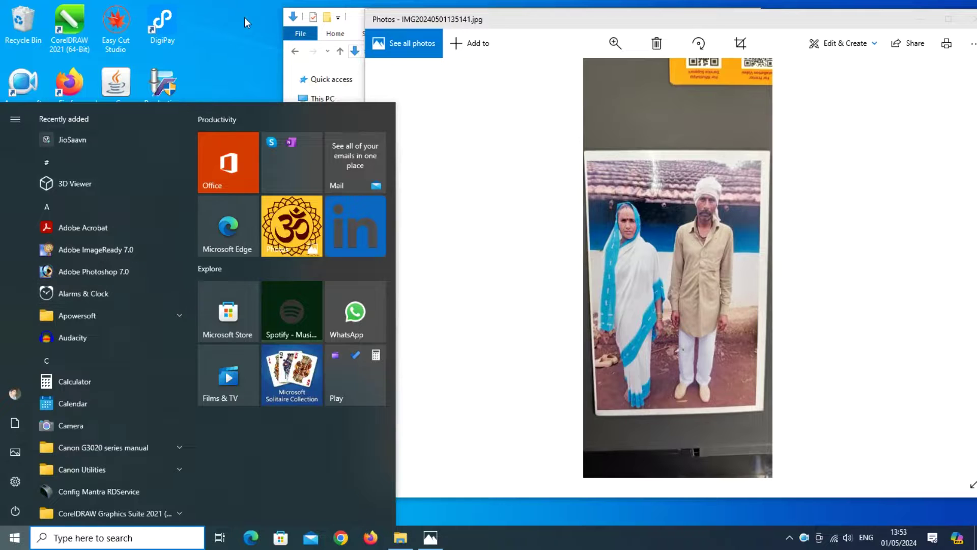
left_click(223, 28)
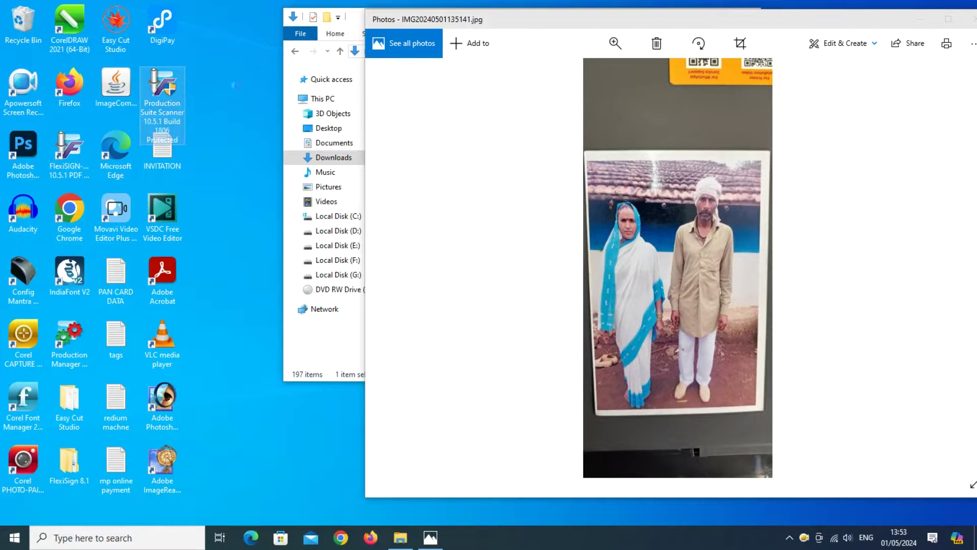
left_click(237, 44)
right_click(228, 45)
left_click(256, 81)
right_click(223, 60)
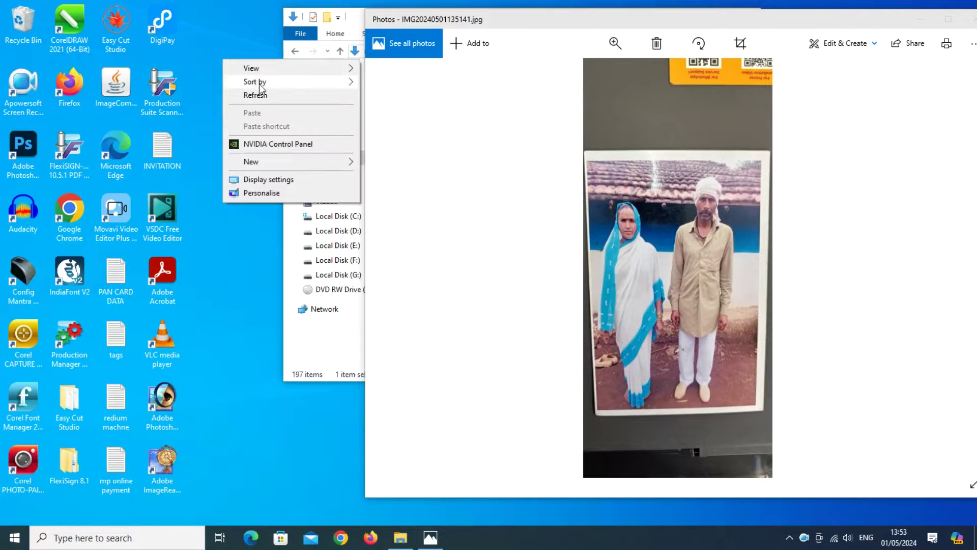
left_click(255, 95)
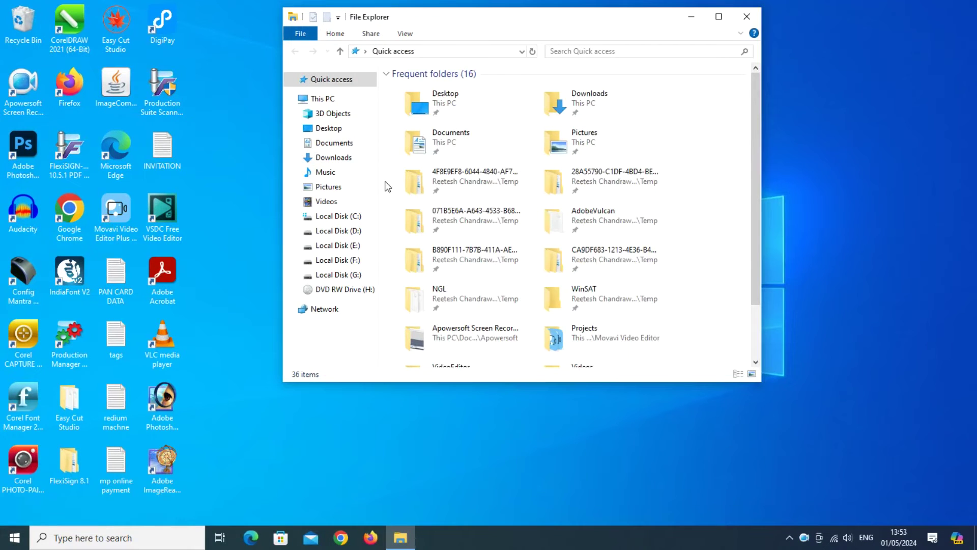
Step: Open today's photo from Downloads in Photos and zoom in on the man's face and turban
left_click(334, 142)
left_click(333, 157)
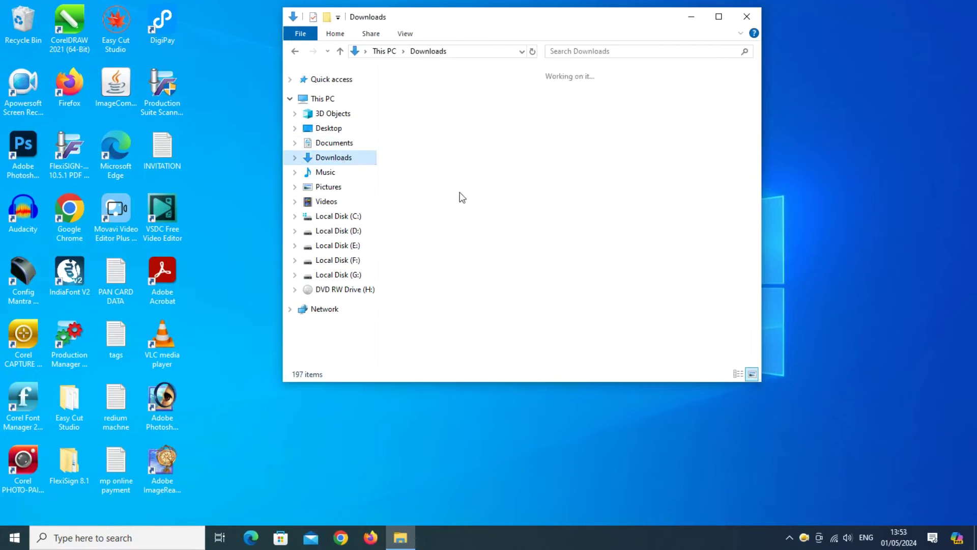
double_click(431, 127)
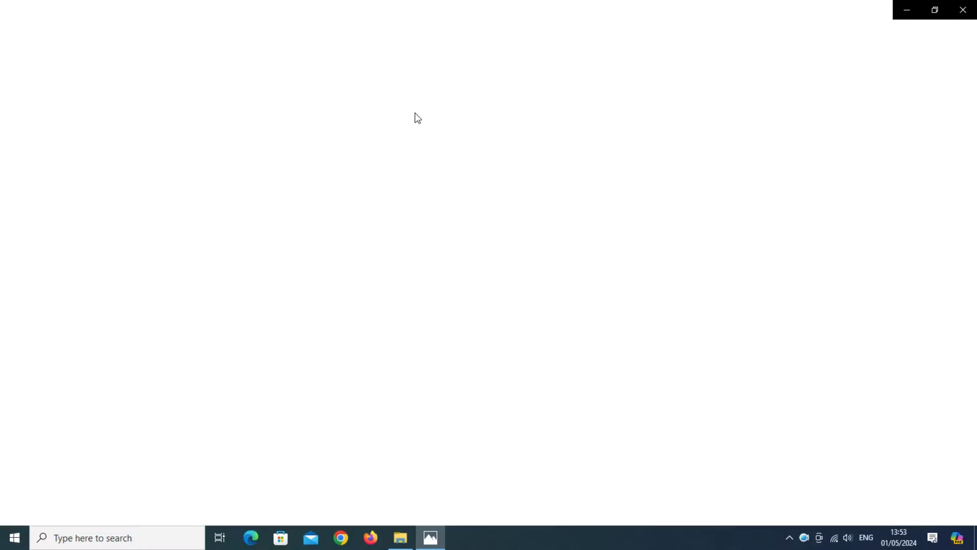
scroll(539, 206, "up", 5)
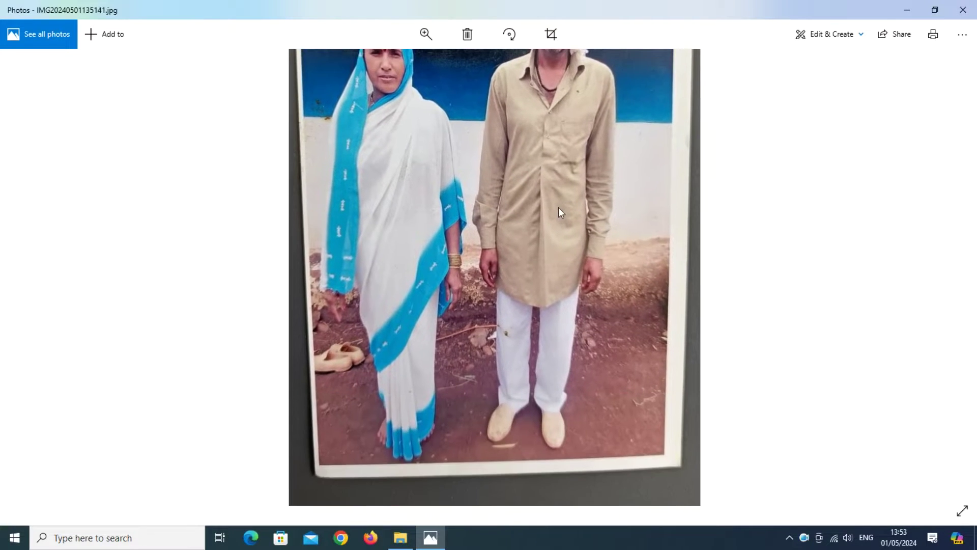
left_click_drag(558, 206, 544, 255)
scroll(539, 217, "down", 5)
scroll(547, 224, "up", 5)
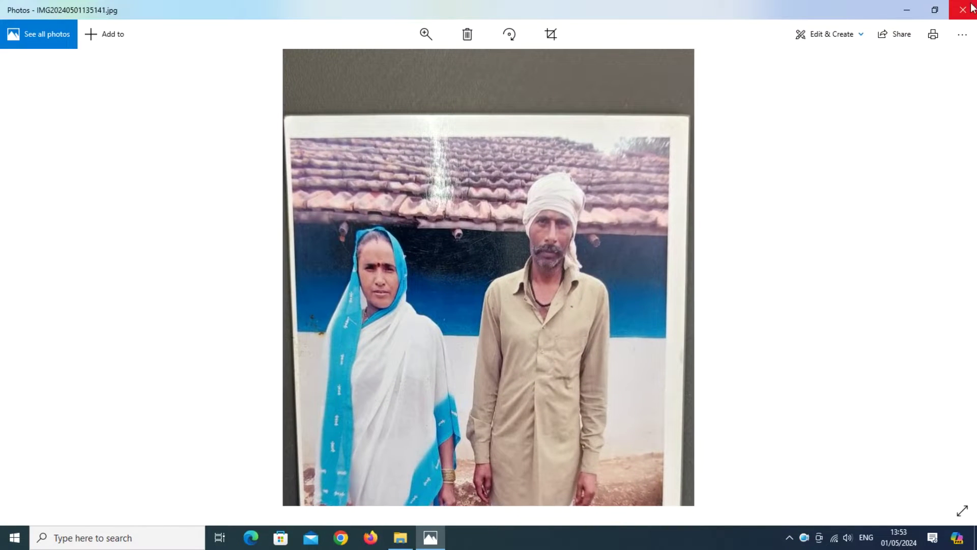
Step: Restore the Photos window, move it up and right, and launch Adobe Photoshop 2022 from the desktop
left_click(935, 11)
left_click_drag(522, 50, 692, 28)
left_click(14, 537)
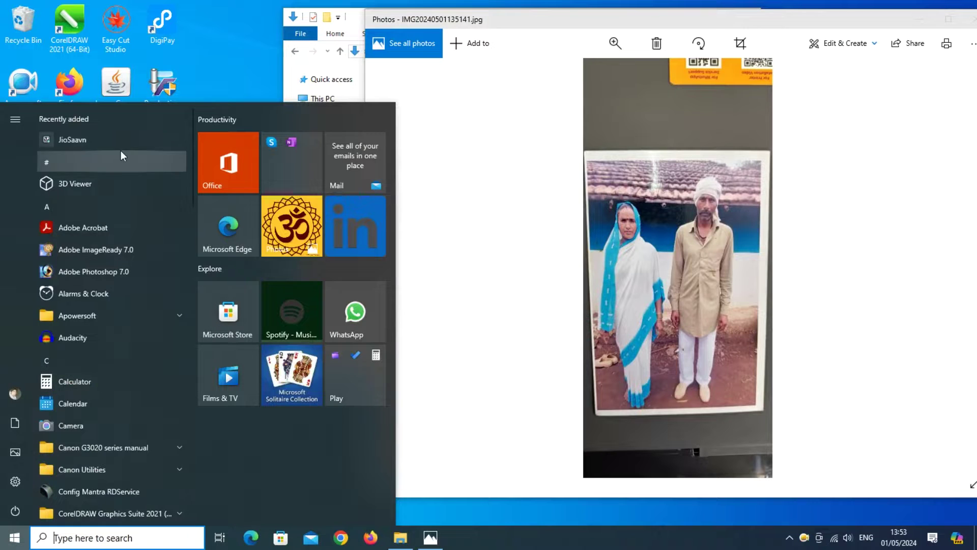
left_click(244, 17)
double_click(162, 91)
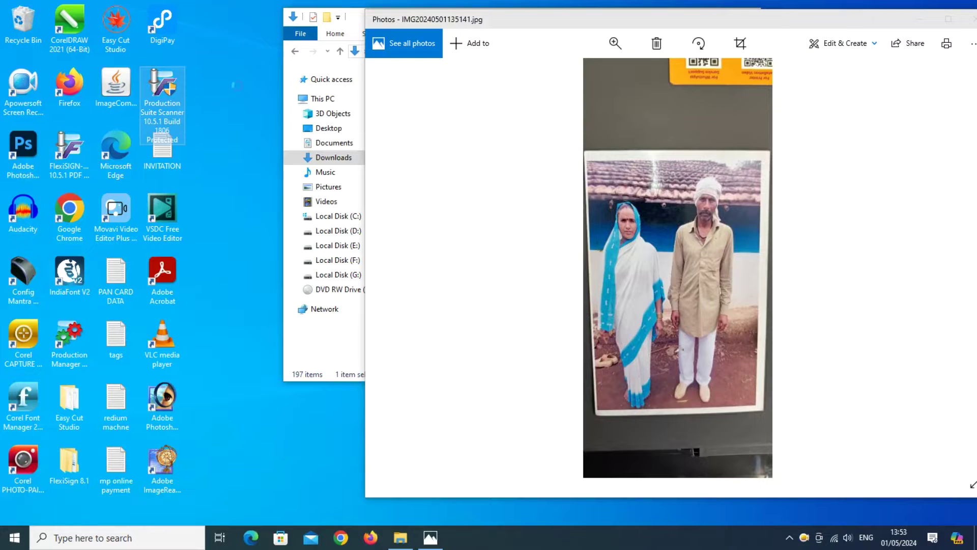
right_click(183, 84)
left_click(224, 60)
right_click(224, 60)
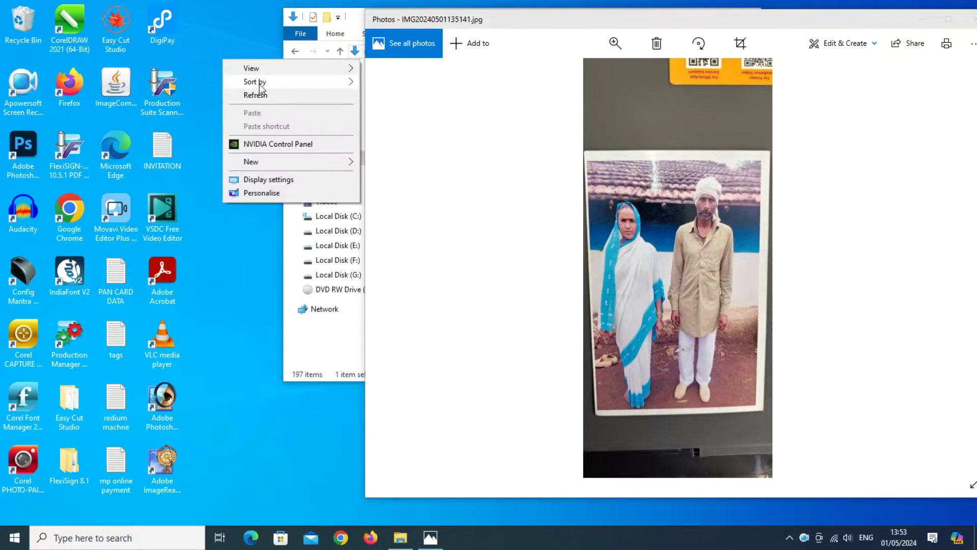
left_click(23, 147)
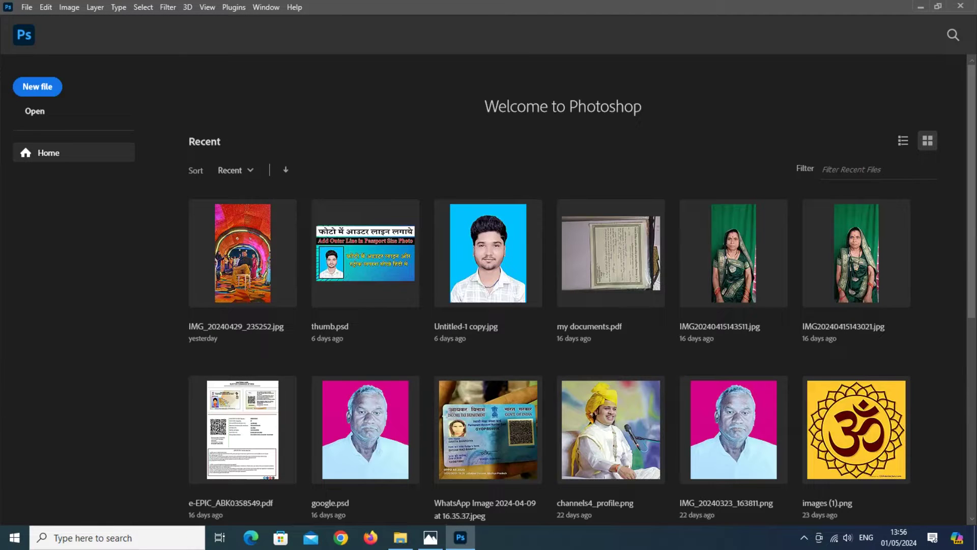
Step: Close the photo viewer and drag the scanned photo from Downloads into Photoshop
left_click(422, 543)
left_click(962, 10)
left_click(401, 537)
left_click_drag(450, 156, 183, 280)
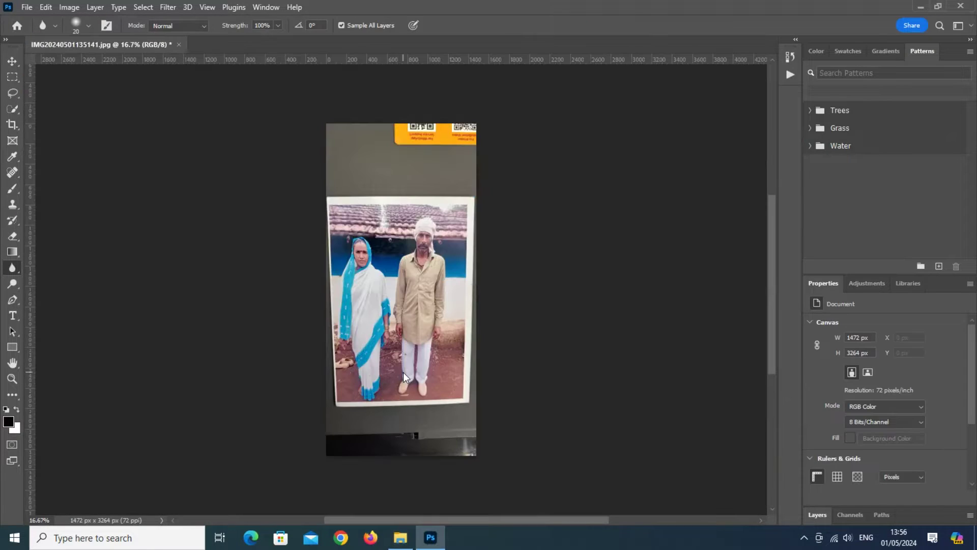
Step: Crop the photo to the man's head and shoulders at 627 x 921 px
left_click(12, 124)
key("ctrl+plus")
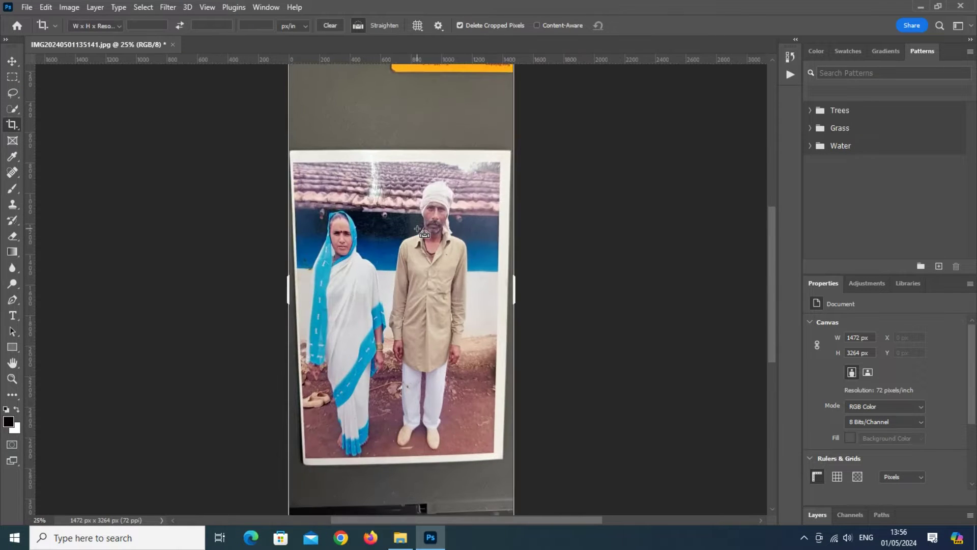
left_click_drag(382, 113, 510, 300)
left_click_drag(433, 370, 431, 364)
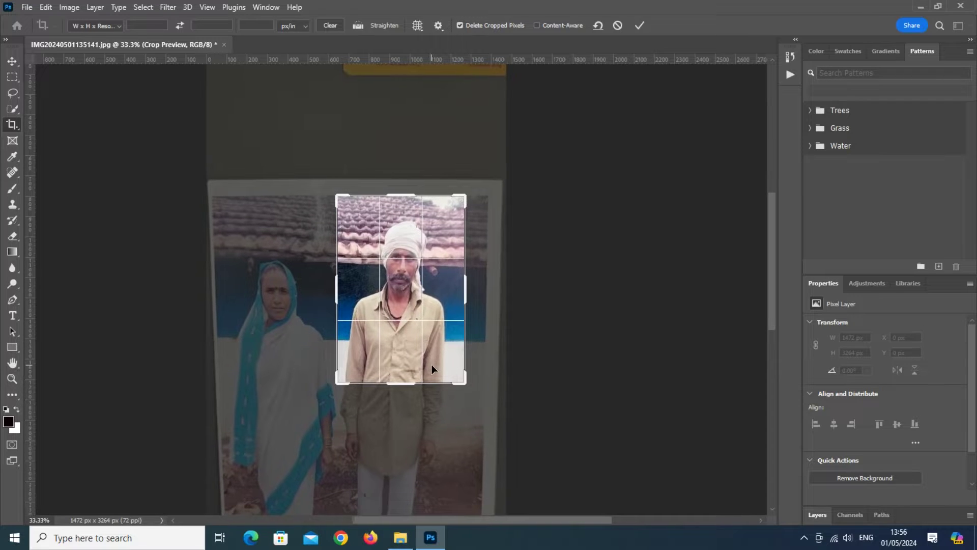
key("Return")
key("ctrl+plus")
key("ctrl+plus")
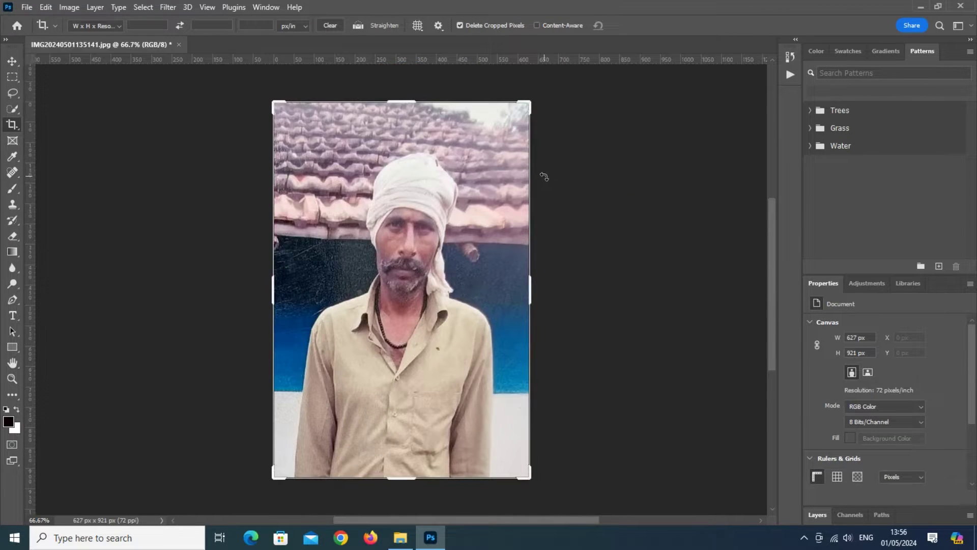
Step: Save a JPEG copy of the crop, close the document without saving, and minimize Photoshop
key("ctrl+alt+s")
left_click(385, 355)
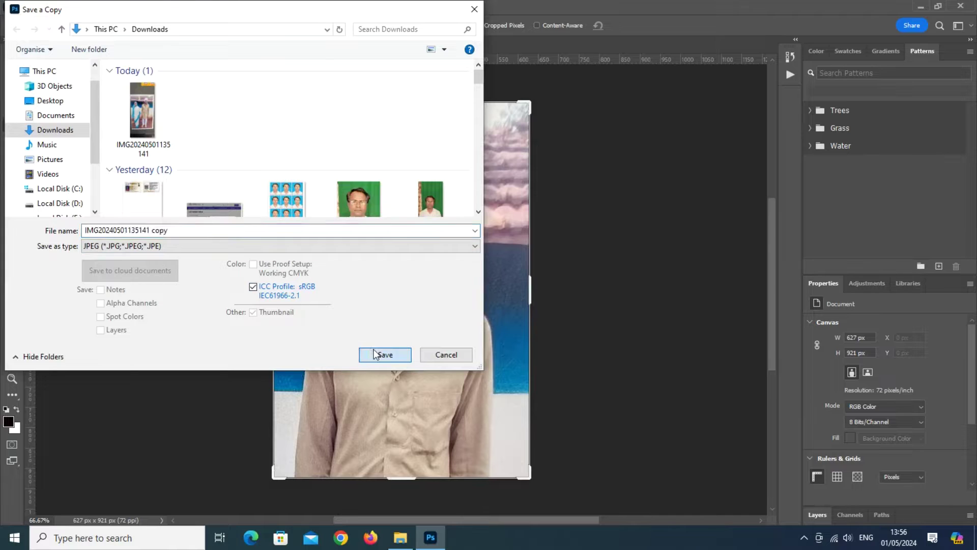
left_click(553, 122)
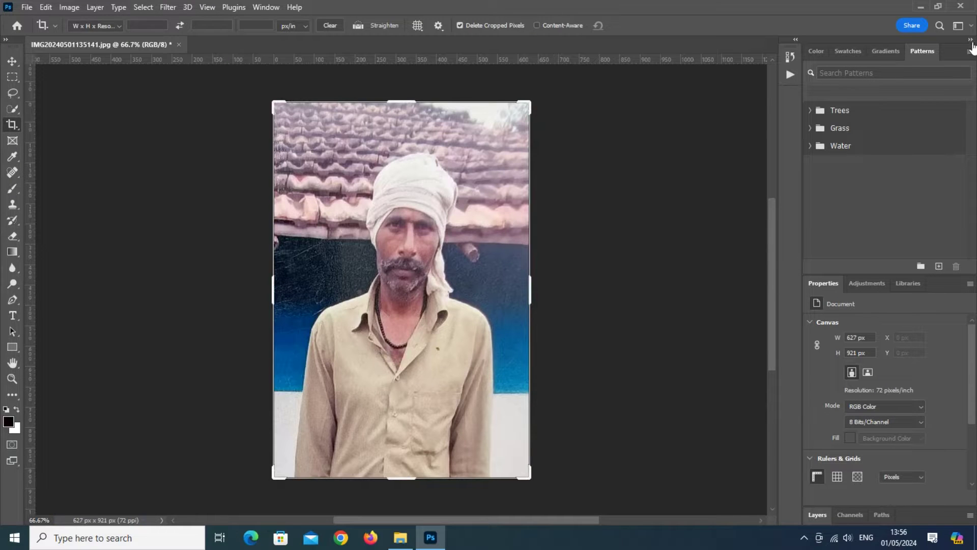
left_click(182, 44)
left_click(509, 204)
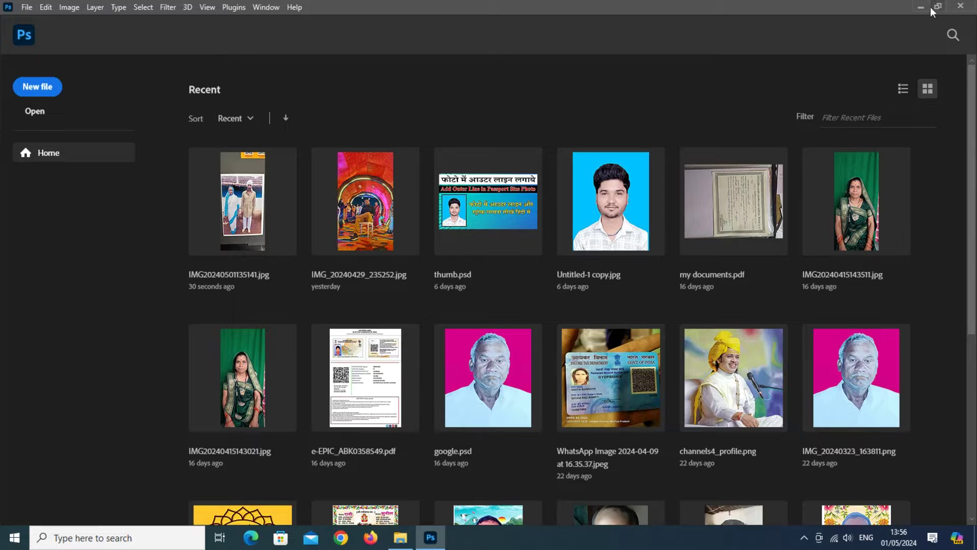
left_click(921, 7)
Step: Minimize the Downloads window and open Chrome on the Google home page
left_click(691, 16)
right_click(655, 30)
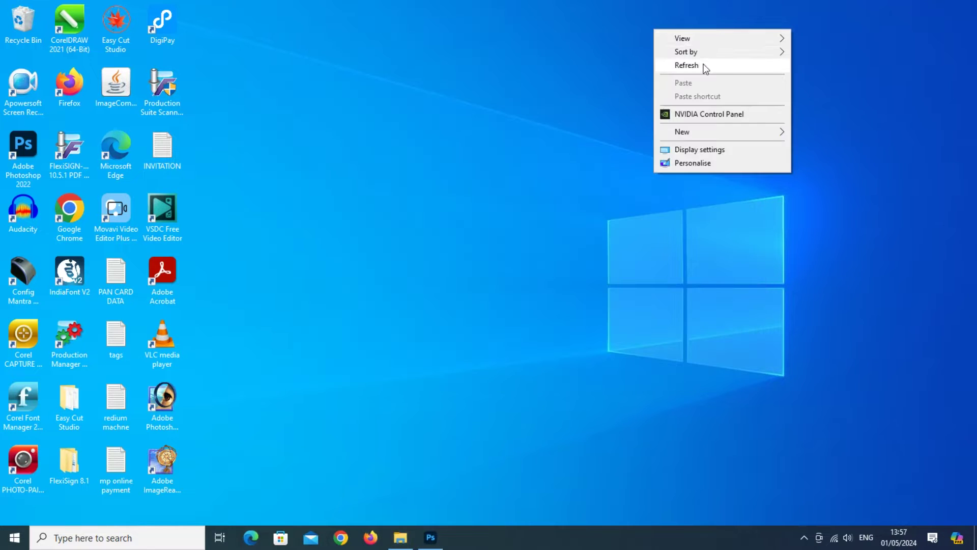
left_click(704, 66)
left_click(341, 538)
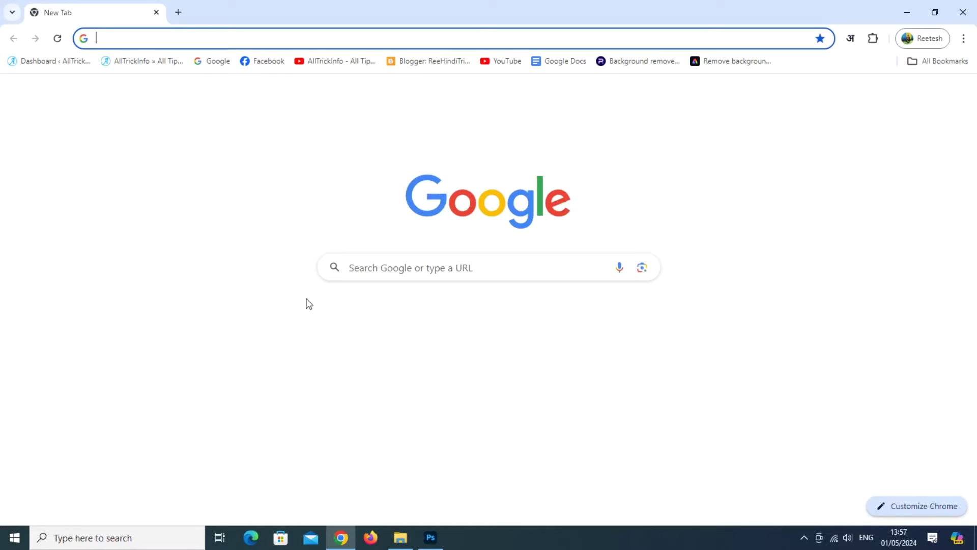
left_click(221, 61)
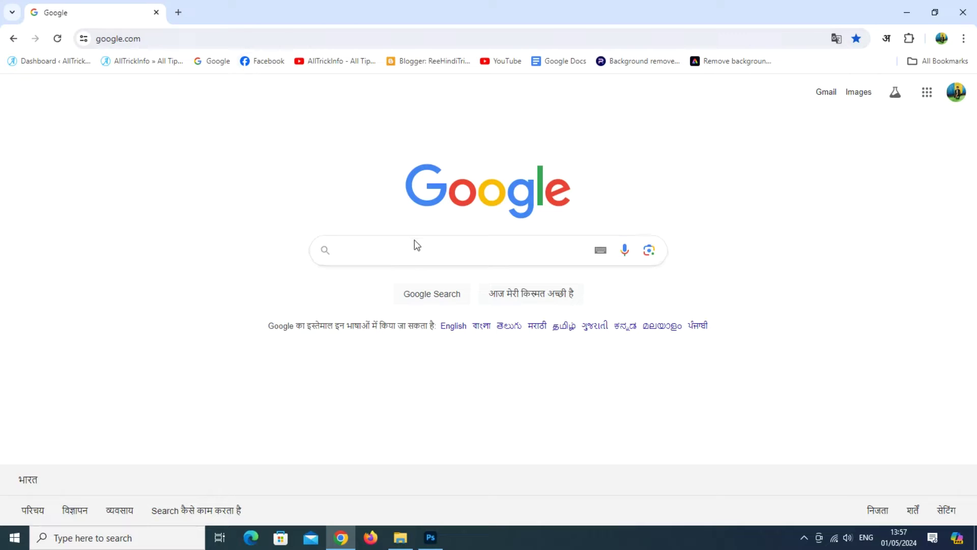
Step: Search Google for 'image quality enhancer'
left_click(436, 257)
type("image quality enhancer")
key("Return")
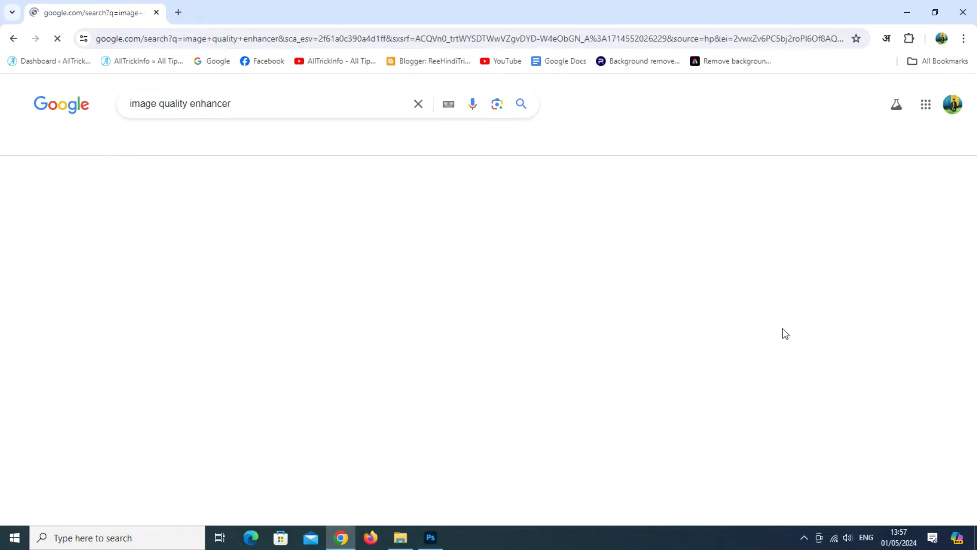
left_click(805, 539)
right_click(817, 513)
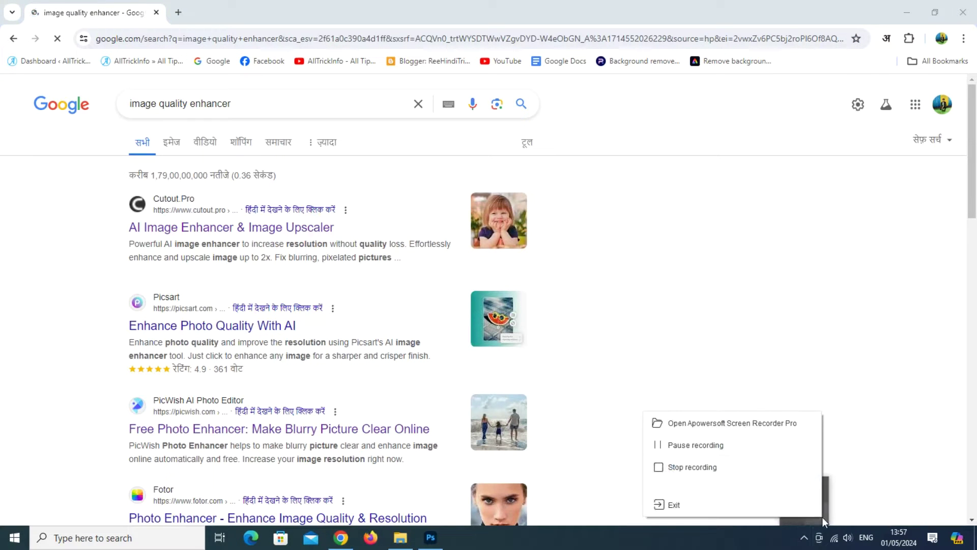
left_click(767, 451)
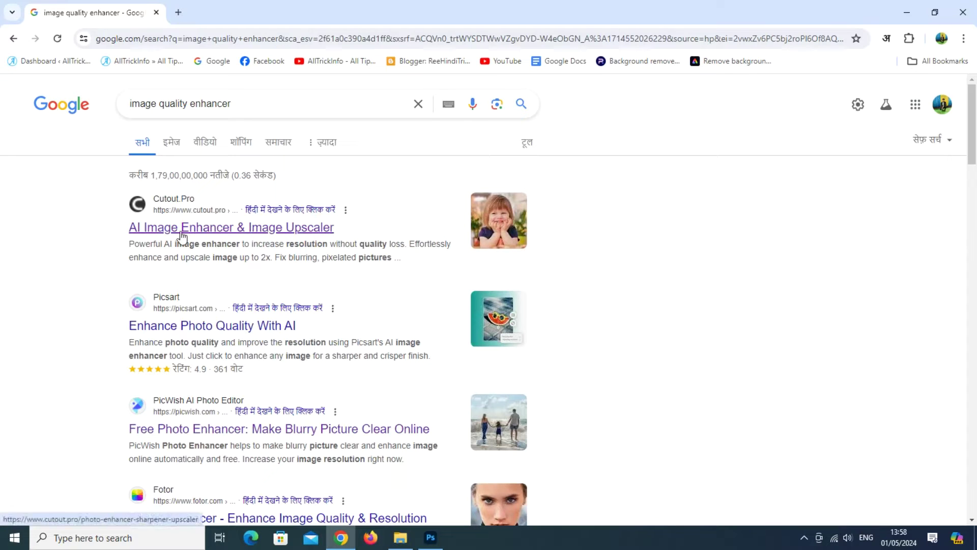
Step: Open Cutout.Pro's AI Image Enhancer and upload the cropped portrait copy
left_click(243, 232)
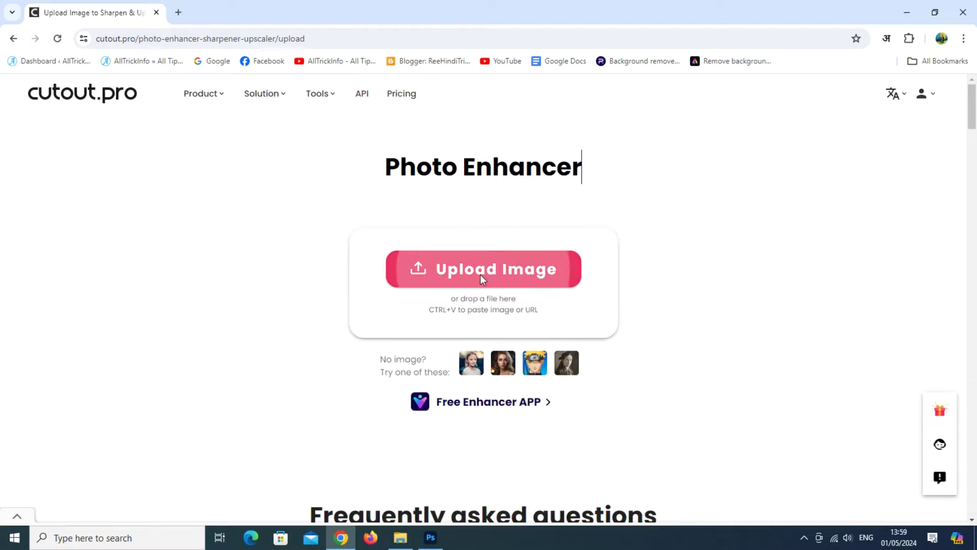
left_click(481, 273)
double_click(152, 127)
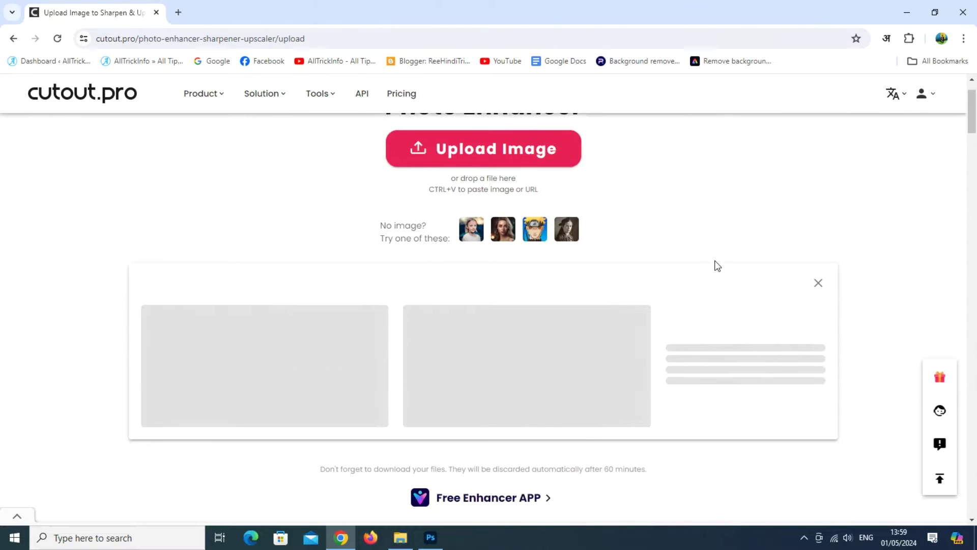
Step: Scroll through the result page to compare the enhanced image with the original and download options
scroll(723, 257, "down", 1)
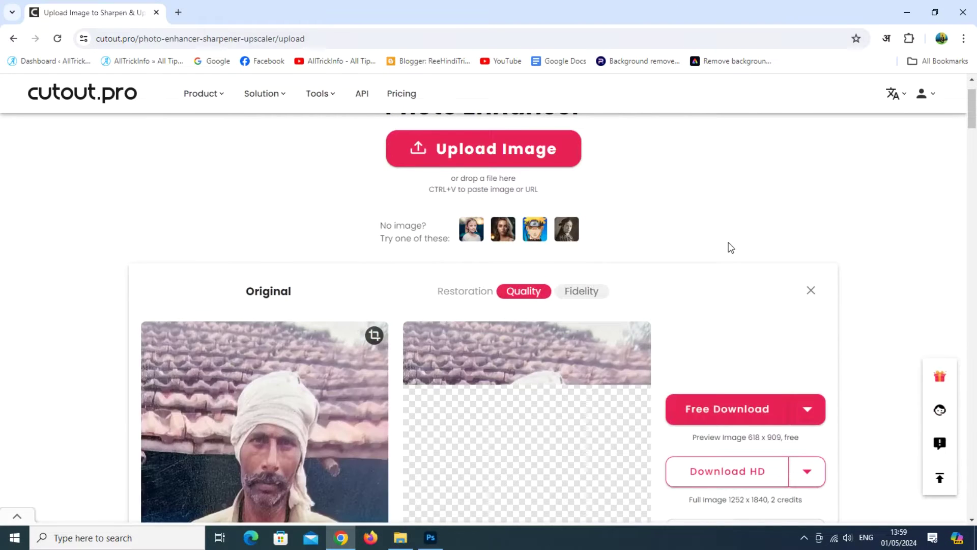
scroll(731, 248, "down", 1)
scroll(751, 245, "down", 1)
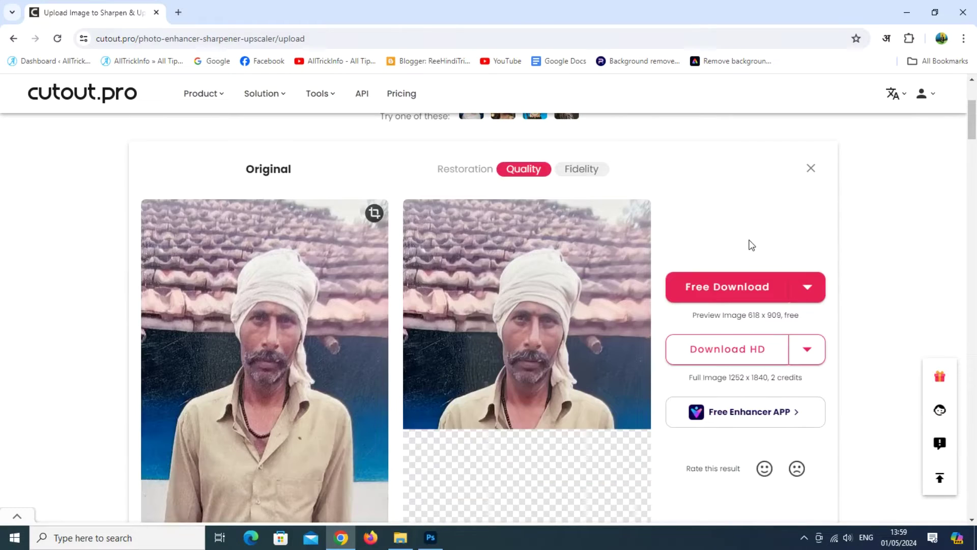
scroll(749, 245, "down", 1)
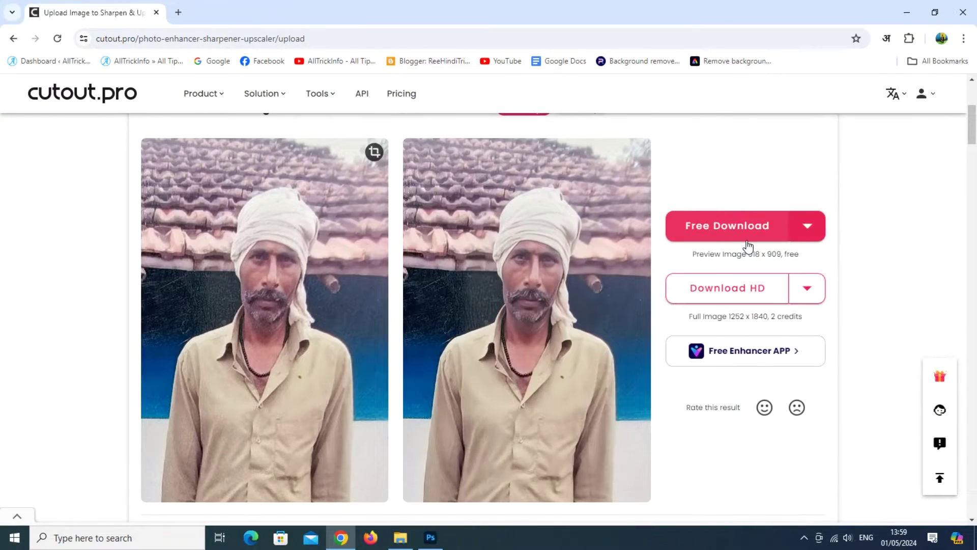
scroll(747, 246, "down", 1)
scroll(535, 239, "up", 1)
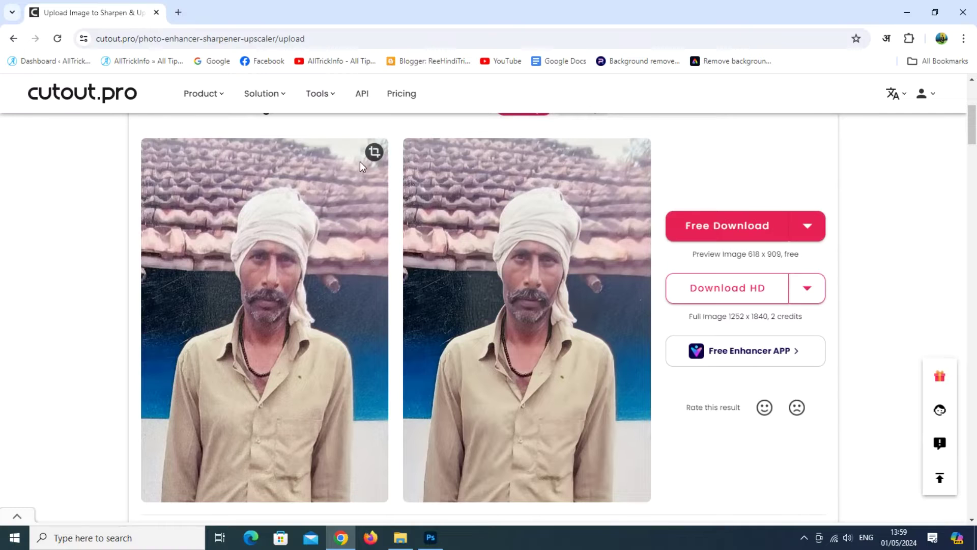
scroll(513, 214, "down", 1)
scroll(606, 313, "down", 1)
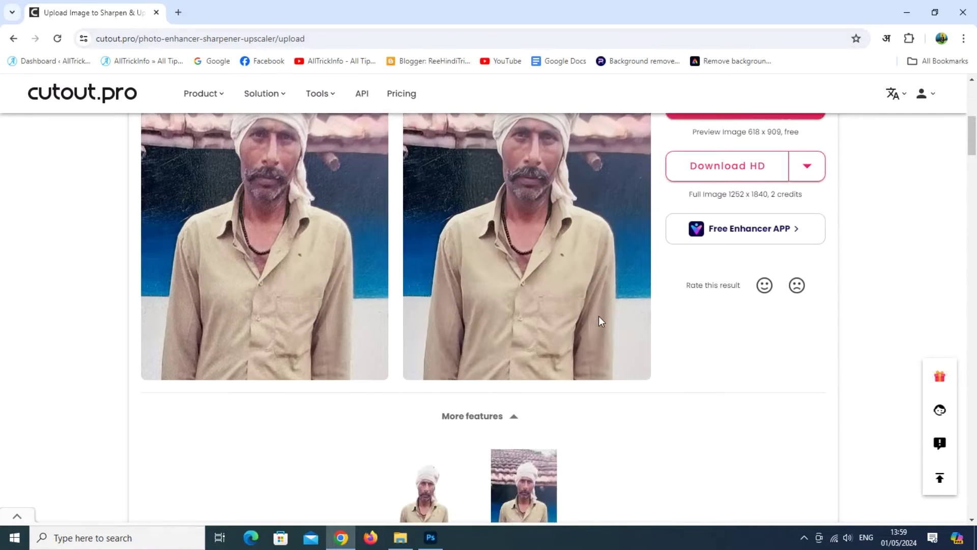
scroll(598, 319, "up", 1)
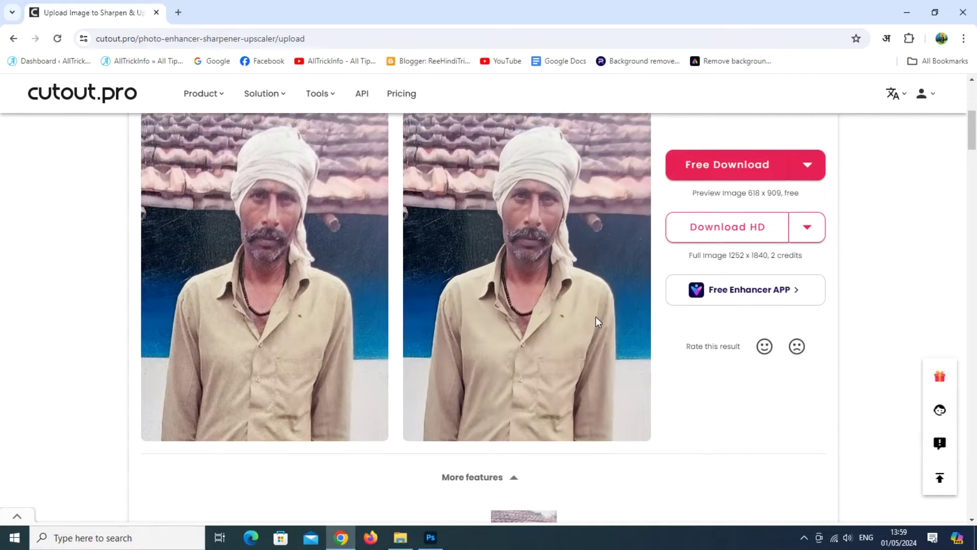
scroll(594, 317, "up", 1)
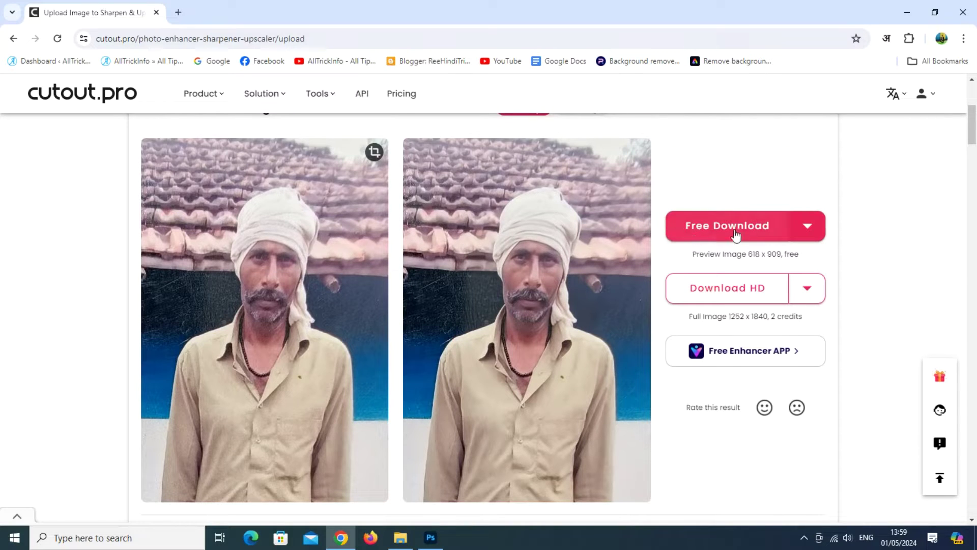
Step: Try downloading the HD image as a JPG at 100% quality
left_click(814, 291)
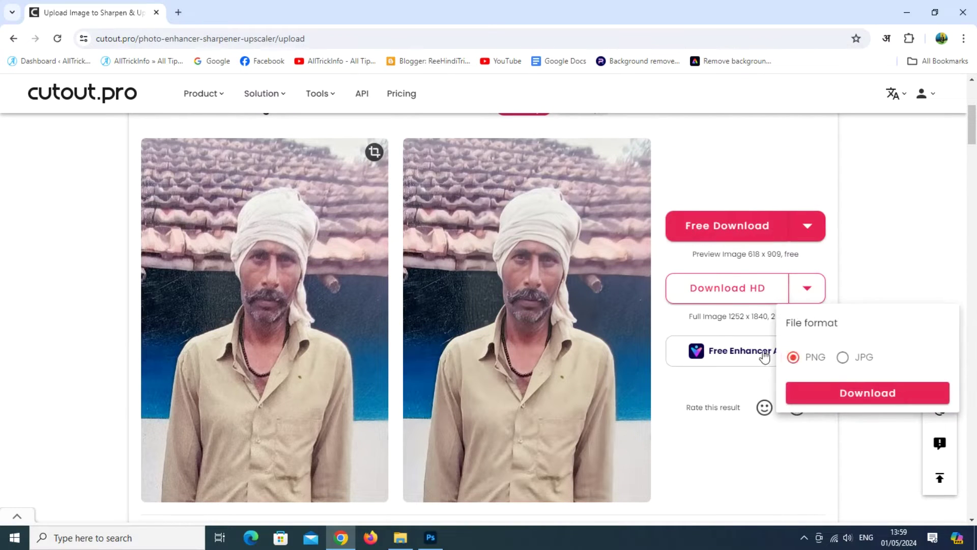
mouse_move(803, 290)
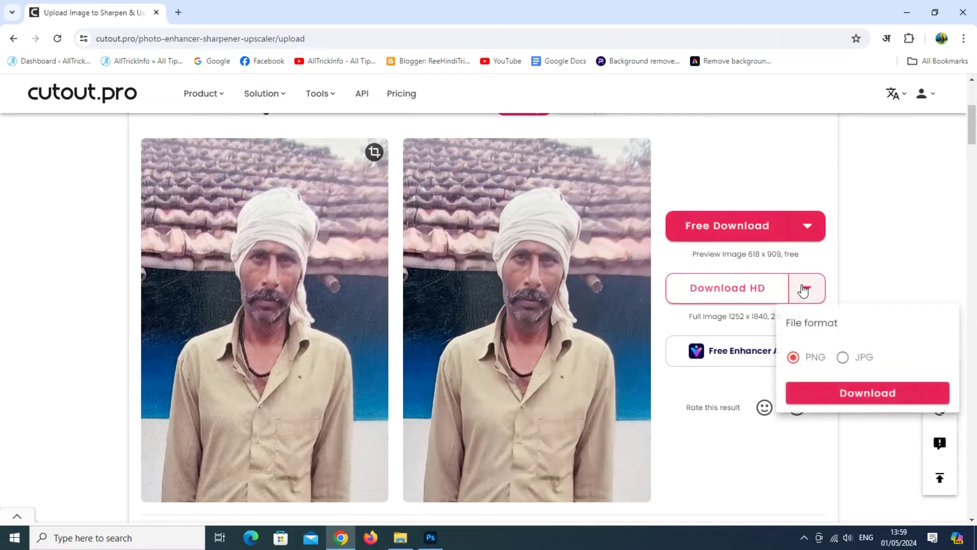
left_click(842, 357)
left_click_drag(897, 418, 921, 413)
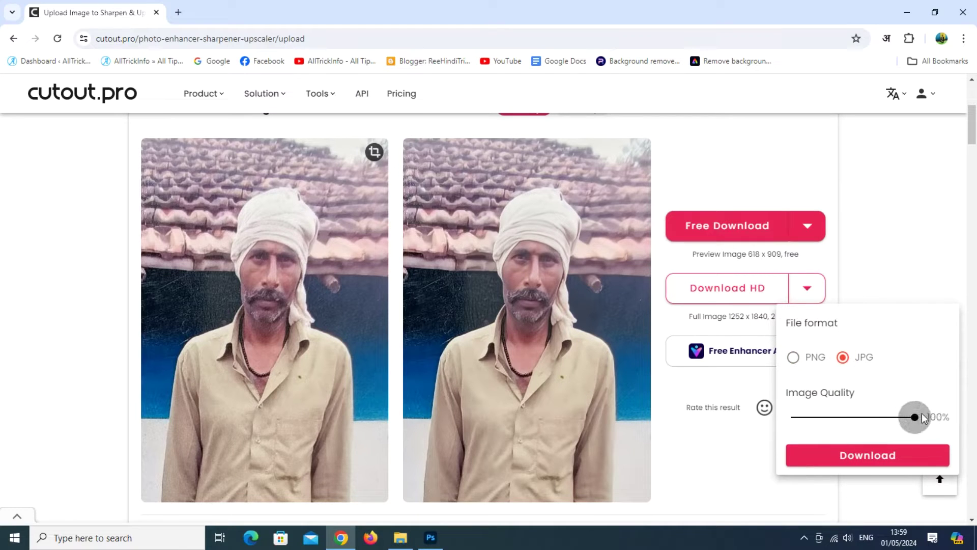
left_click(890, 461)
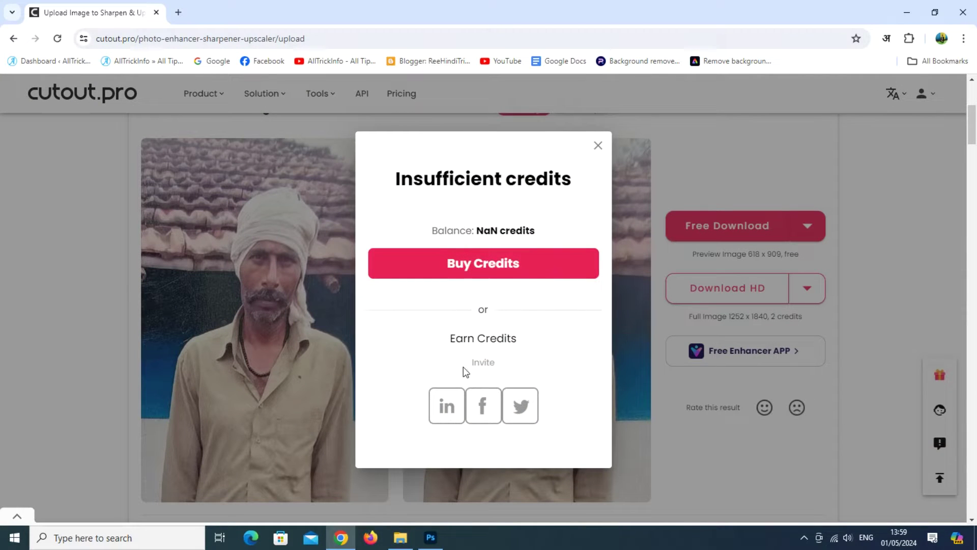
Step: Dismiss the insufficient credits notice, download the free 618 x 909 preview as JPG, and open it
left_click(598, 146)
mouse_move(806, 227)
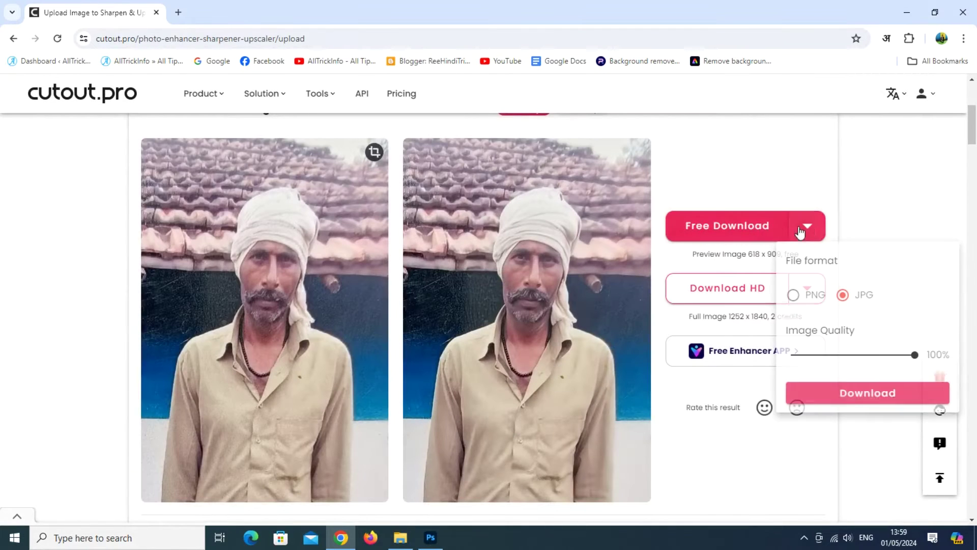
left_click(846, 399)
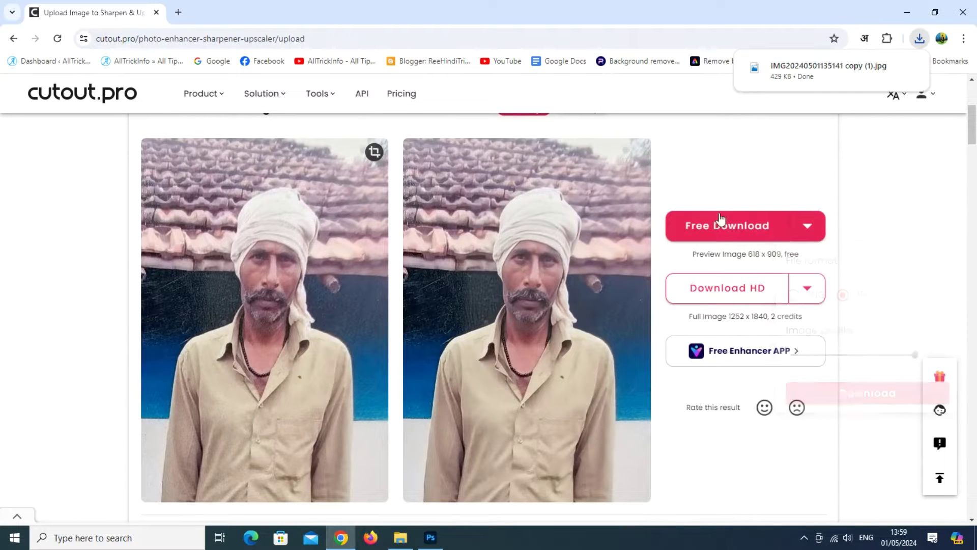
left_click(803, 74)
scroll(670, 223, "up", 2)
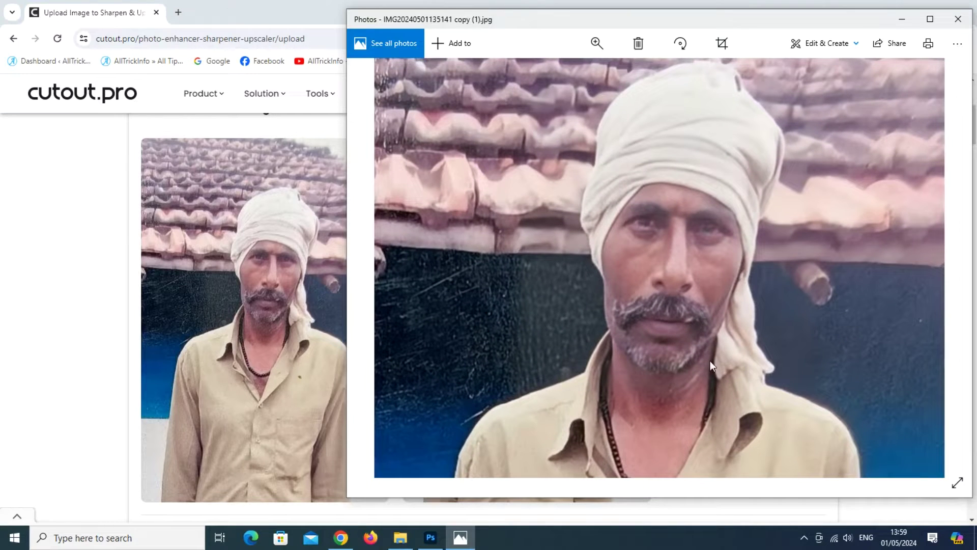
left_click(401, 537)
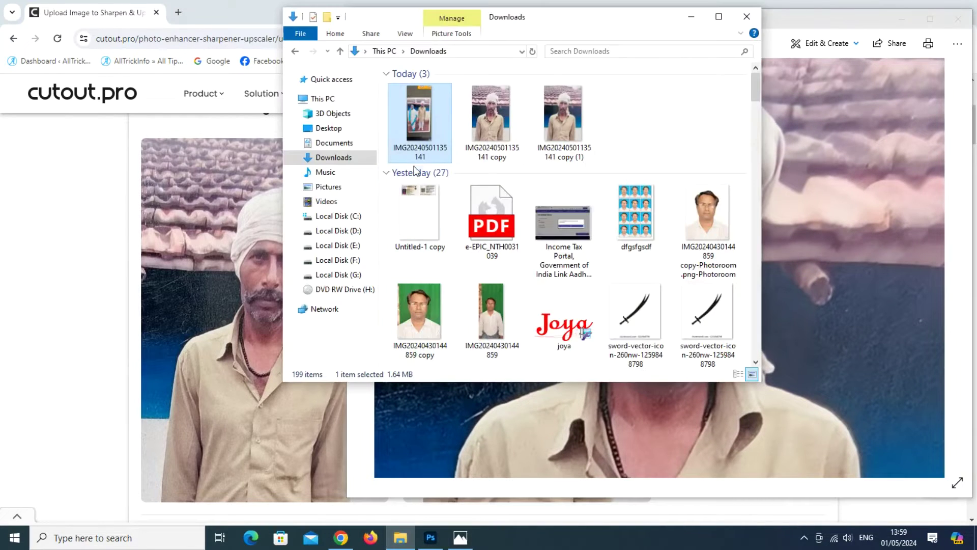
left_click(500, 111)
left_click(562, 116)
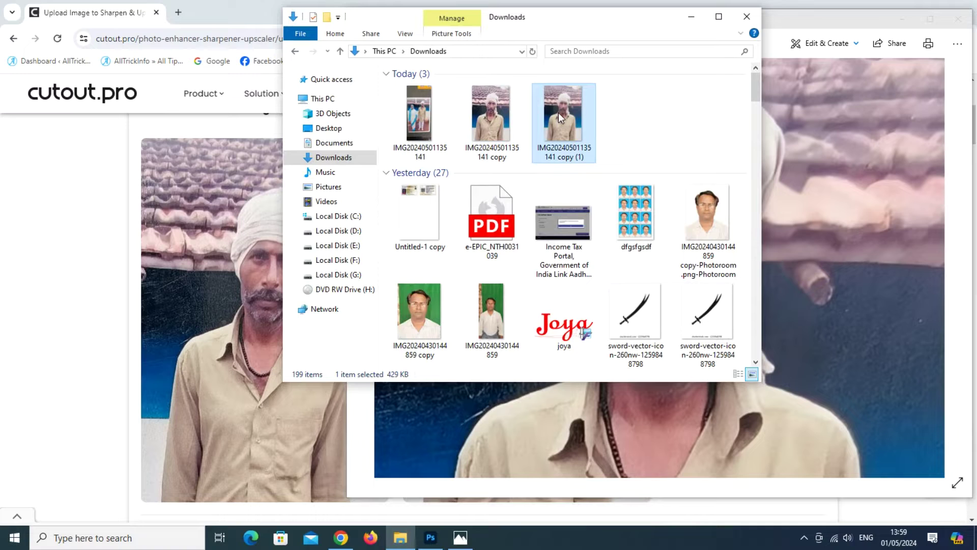
left_click(506, 118)
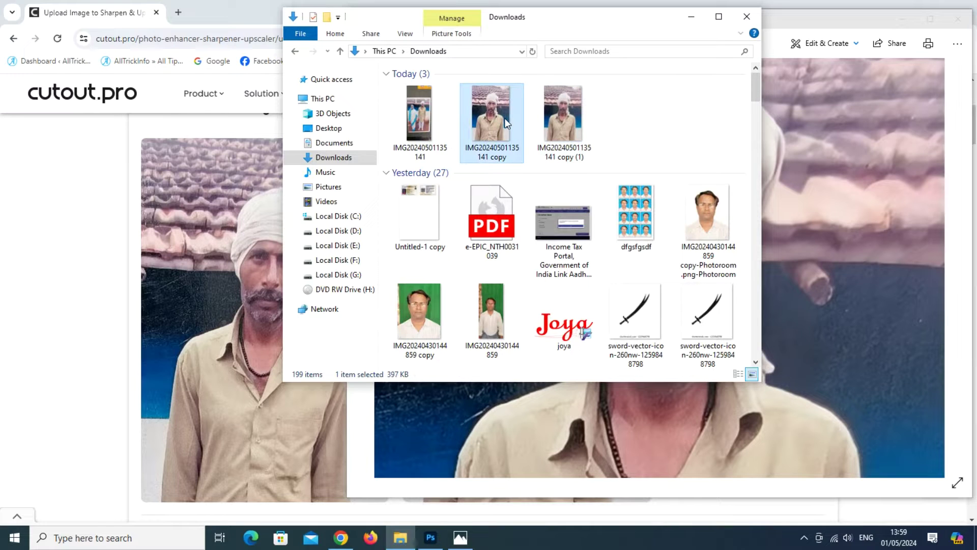
double_click(505, 122)
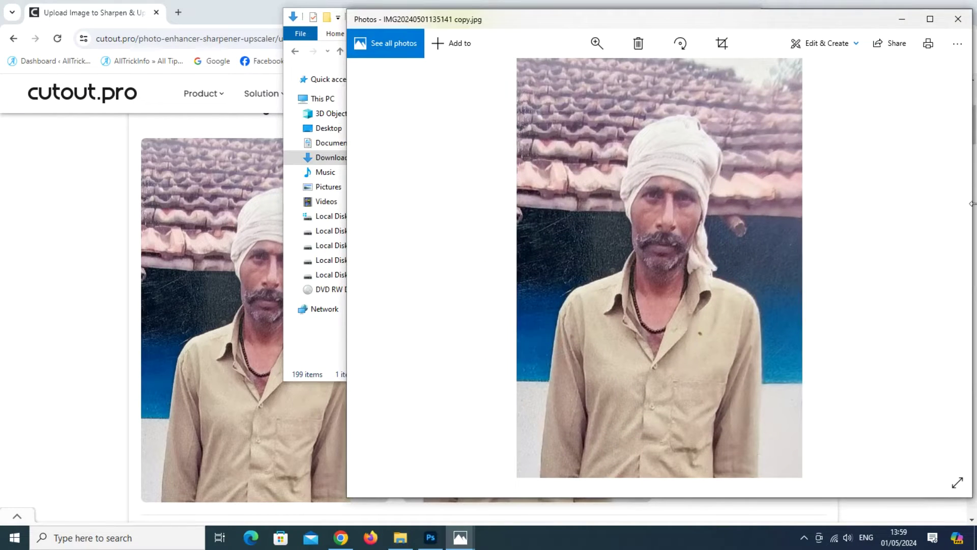
Step: Close both photo viewers, the Downloads folder and Chrome, then refresh the desktop
left_click(958, 19)
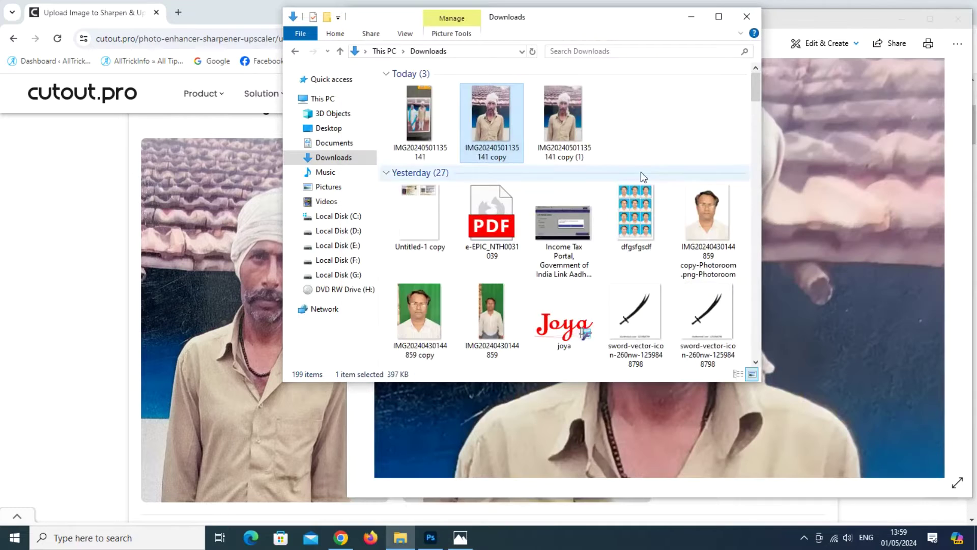
left_click_drag(574, 29, 228, 112)
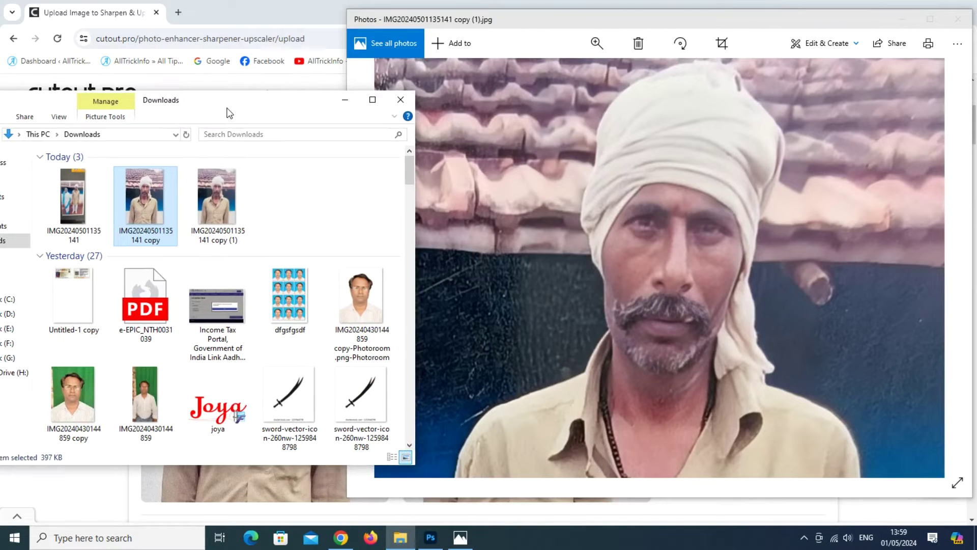
left_click(401, 99)
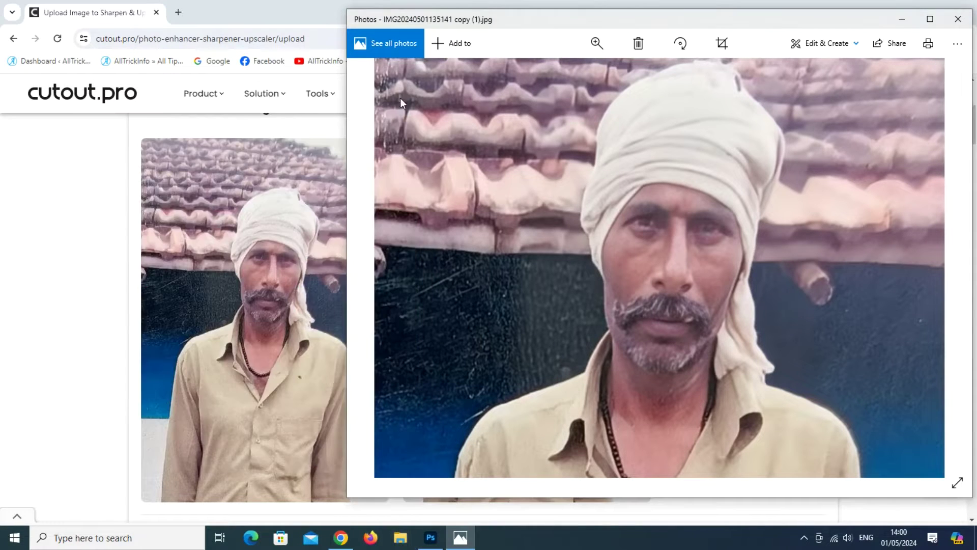
left_click(958, 20)
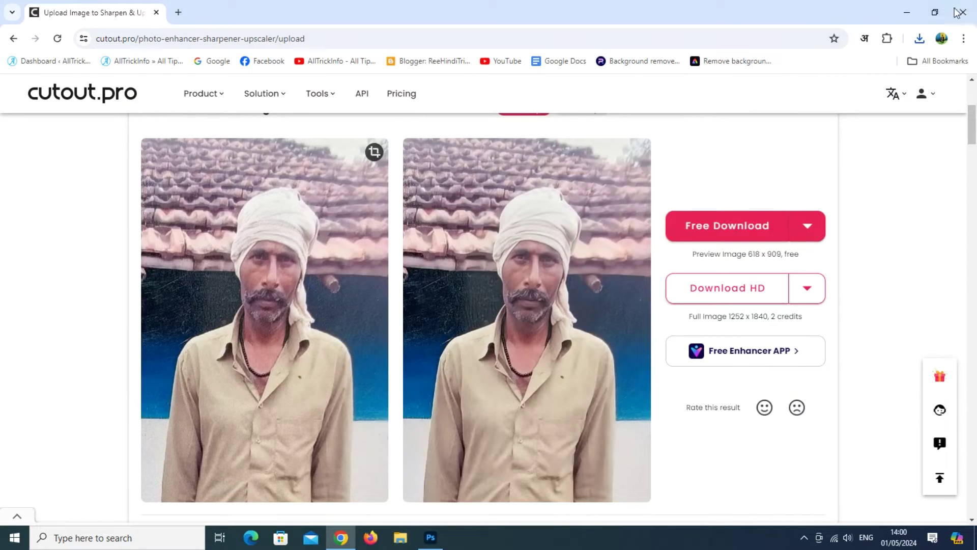
left_click(961, 12)
right_click(364, 165)
left_click(392, 204)
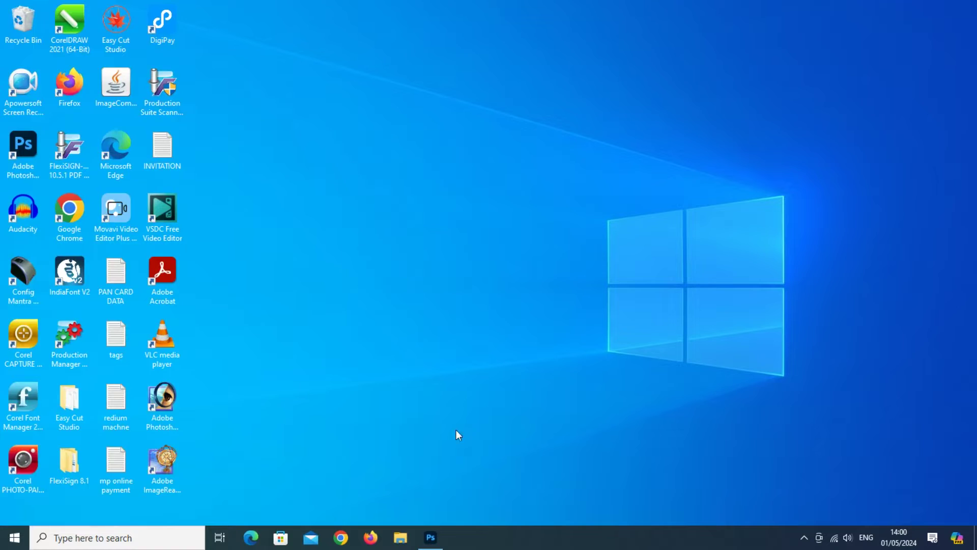
left_click(431, 536)
left_click(401, 537)
left_click_drag(344, 97, 720, 86)
left_click(431, 230)
left_click_drag(519, 189, 54, 268)
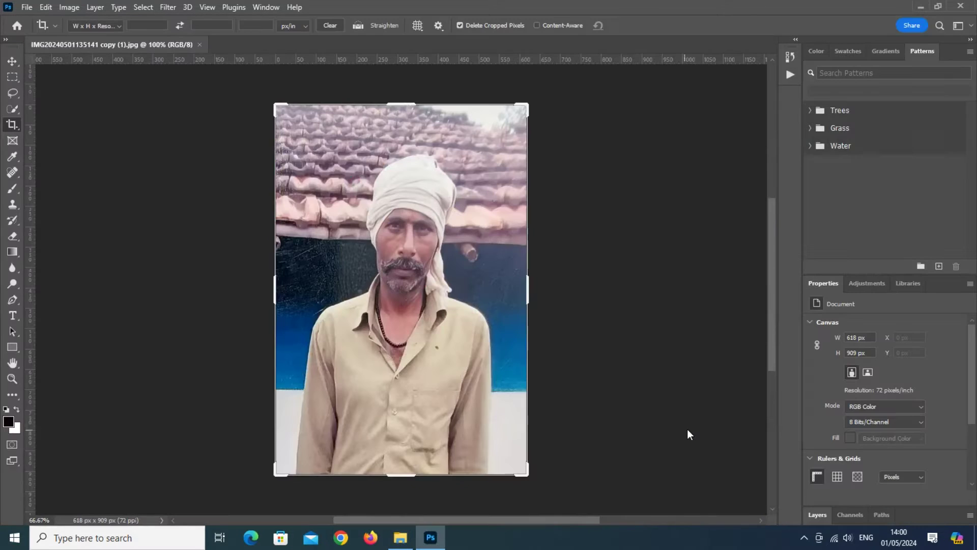
Step: Check the image at 100%, 200% and fit-to-screen zoom, then select the Move tool
key("ctrl+1")
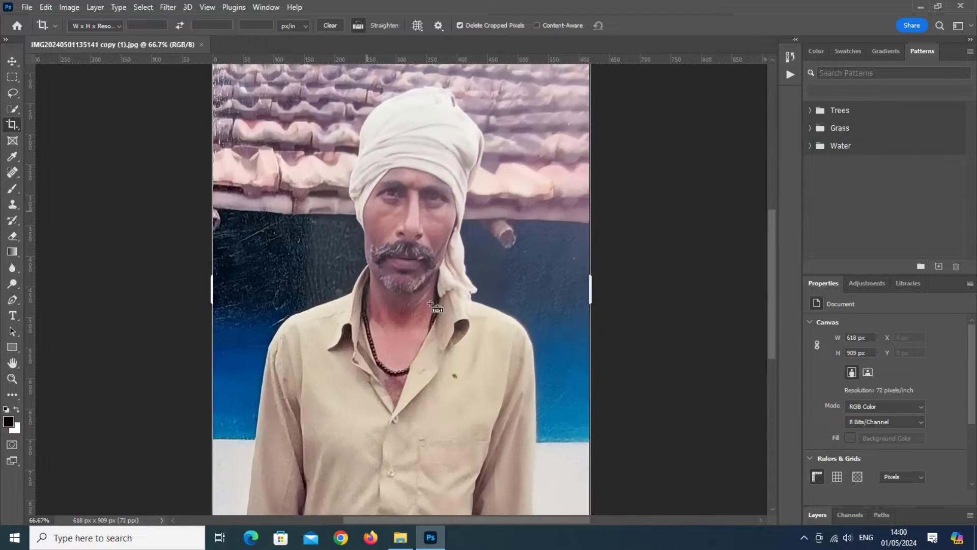
key("ctrl+plus")
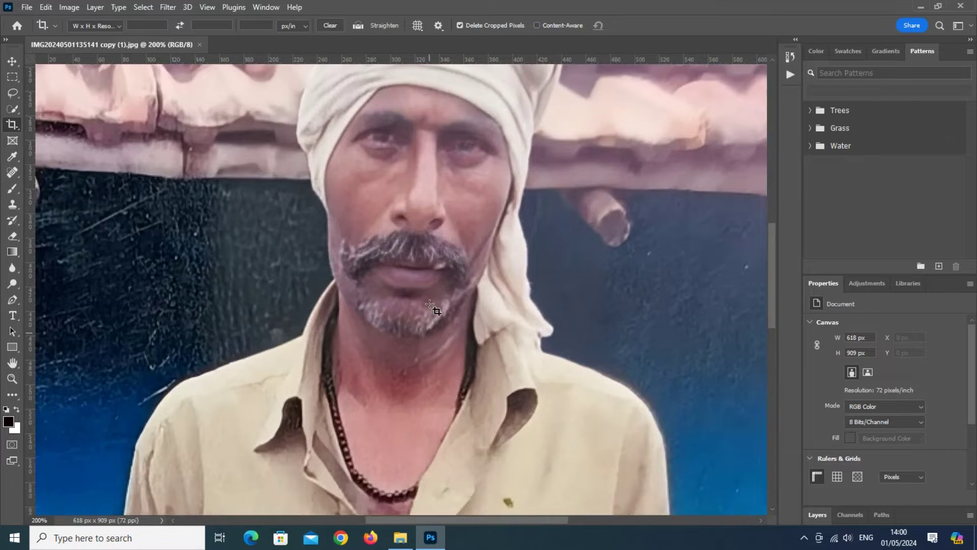
key("ctrl+0")
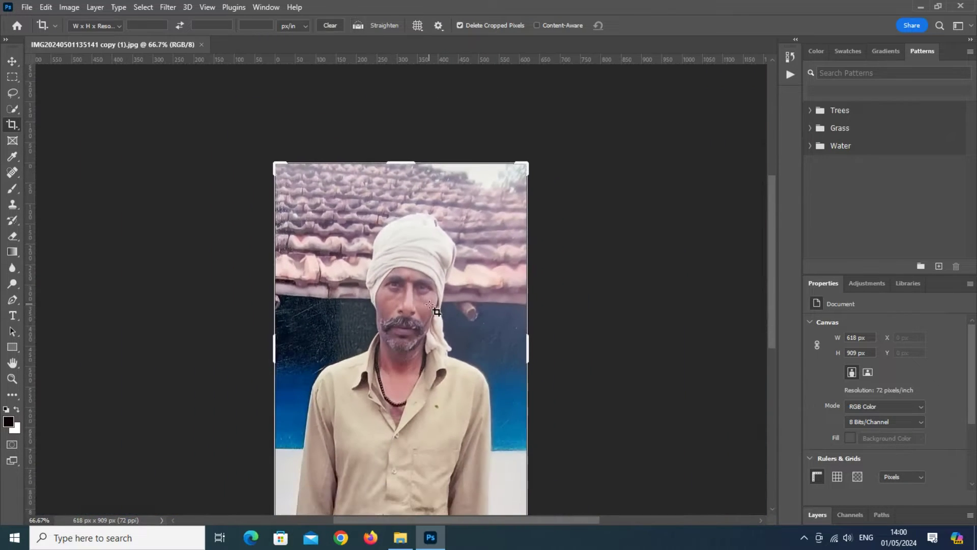
key("ctrl+1")
scroll(430, 304, "down", 3)
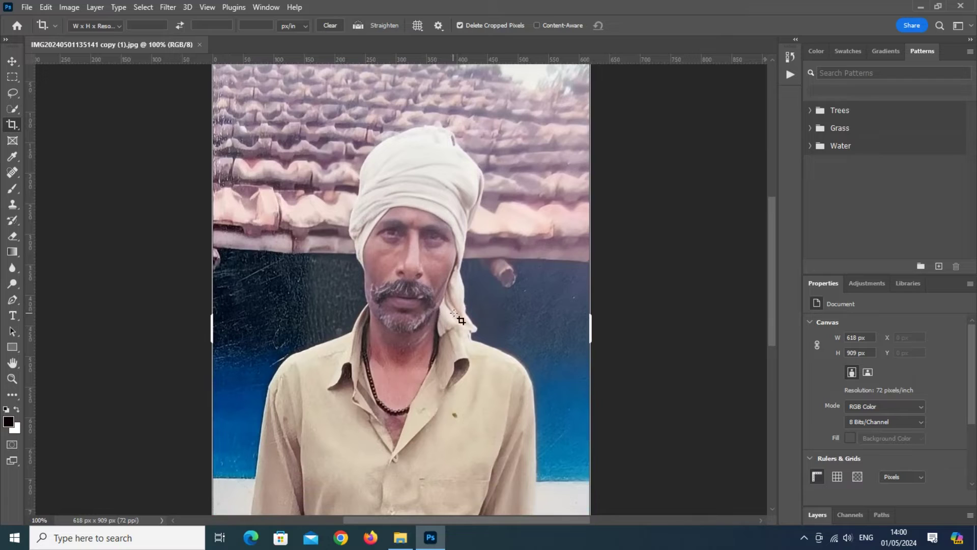
left_click(12, 61)
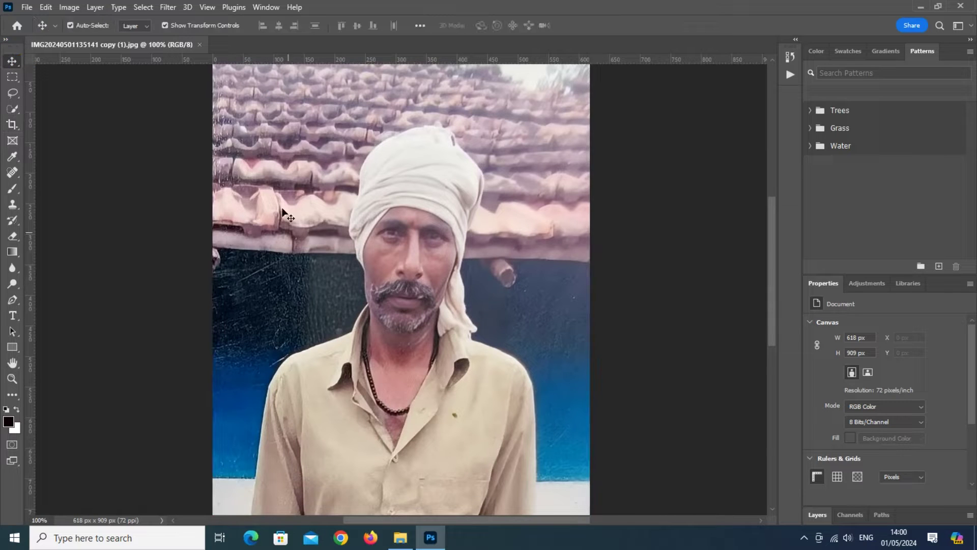
left_click(169, 7)
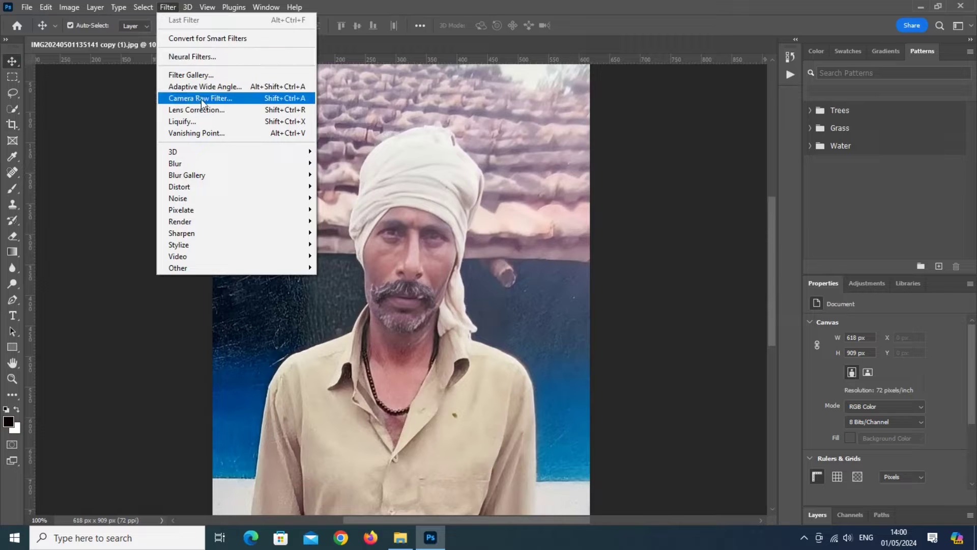
Step: In Camera Raw Basic, set Temperature -16, Tint -10, Exposure +0.20, Contrast +20, Shadows -28, Blacks -34, Texture +24, Vibrance +17
left_click(235, 99)
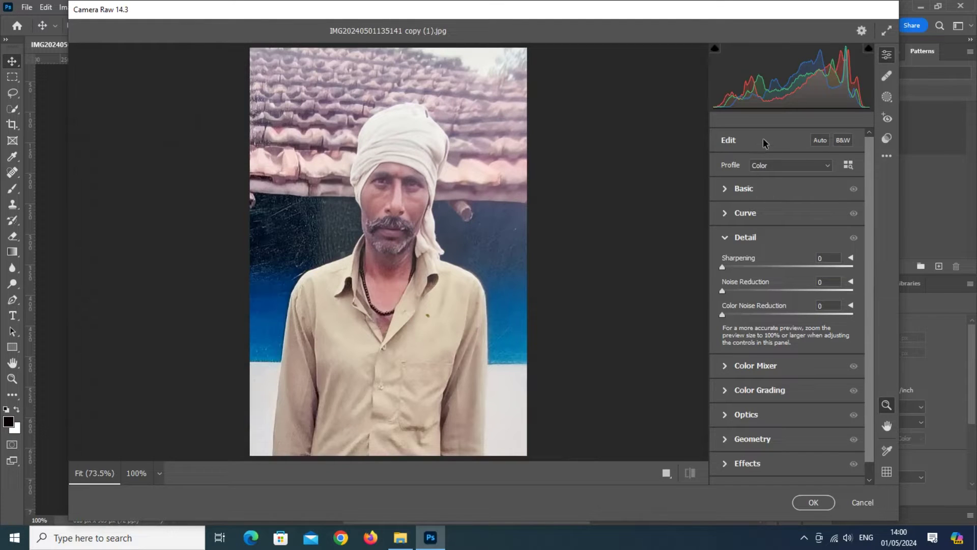
left_click(764, 196)
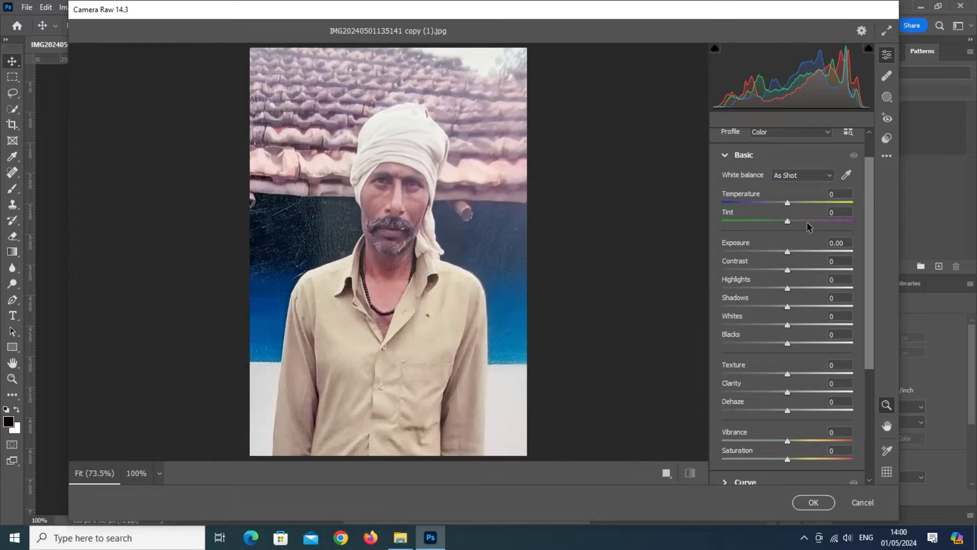
mouse_move(789, 203)
left_mouse_down()
mouse_move(781, 203)
mouse_move(805, 222)
mouse_move(783, 226)
mouse_move(790, 203)
mouse_move(778, 202)
mouse_move(778, 224)
mouse_move(788, 224)
mouse_move(779, 205)
left_mouse_up()
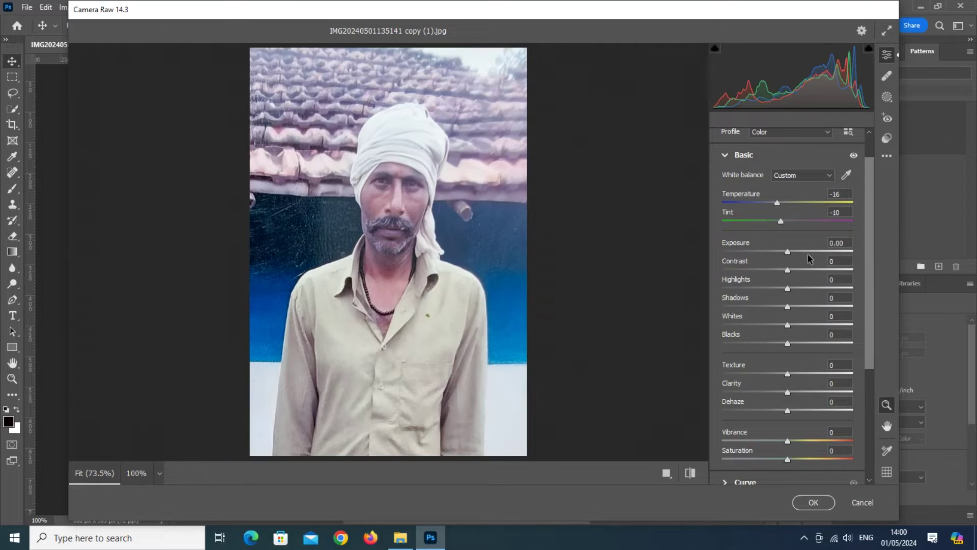
left_click_drag(788, 252, 789, 254)
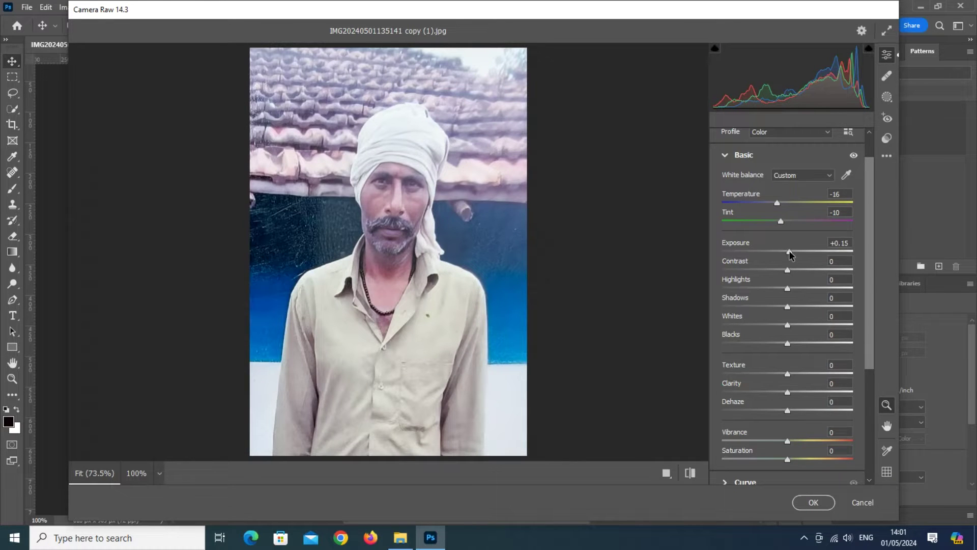
mouse_move(789, 254)
left_mouse_down()
mouse_move(813, 270)
mouse_move(800, 270)
left_mouse_up()
left_click_drag(788, 288, 764, 343)
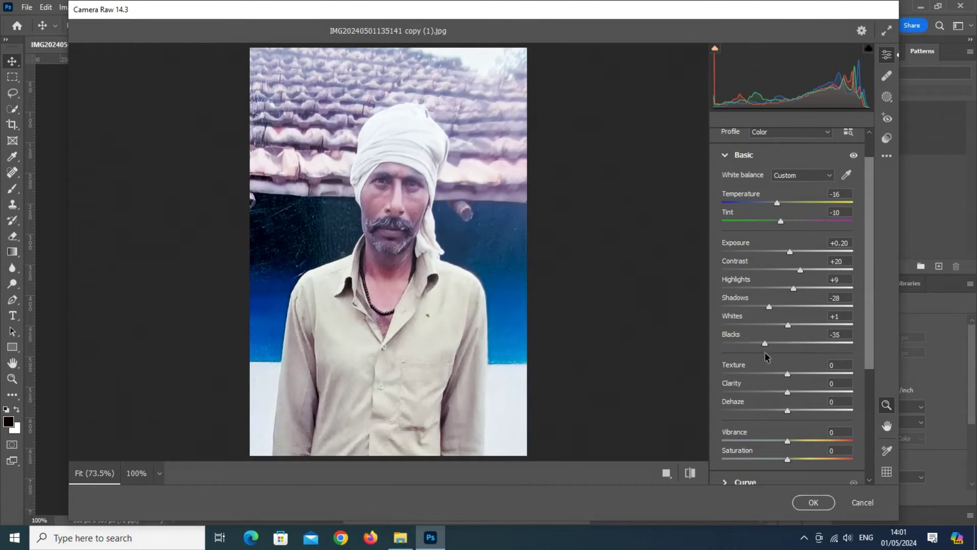
scroll(763, 354, "down", 2)
mouse_move(787, 301)
left_mouse_down()
mouse_move(811, 301)
mouse_move(807, 319)
mouse_move(793, 318)
mouse_move(802, 336)
mouse_move(786, 337)
mouse_move(798, 294)
mouse_move(795, 312)
left_mouse_up()
scroll(786, 315, "down", 2)
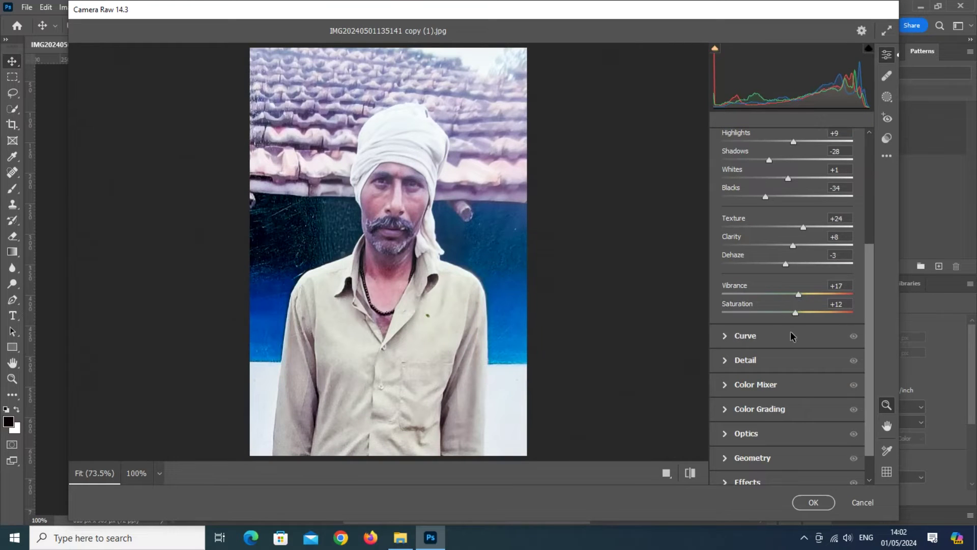
Step: Set sharpening to 11, noise reduction to 10 and colour noise reduction to 16
left_click(756, 360)
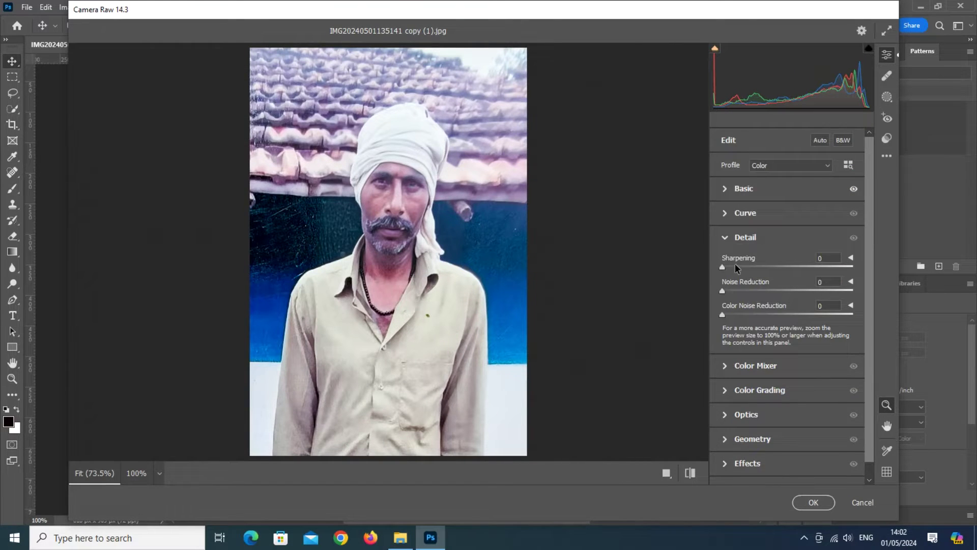
left_click_drag(724, 268, 735, 267)
left_click_drag(723, 290, 736, 288)
left_click_drag(731, 310, 743, 312)
scroll(761, 267, "down", 2)
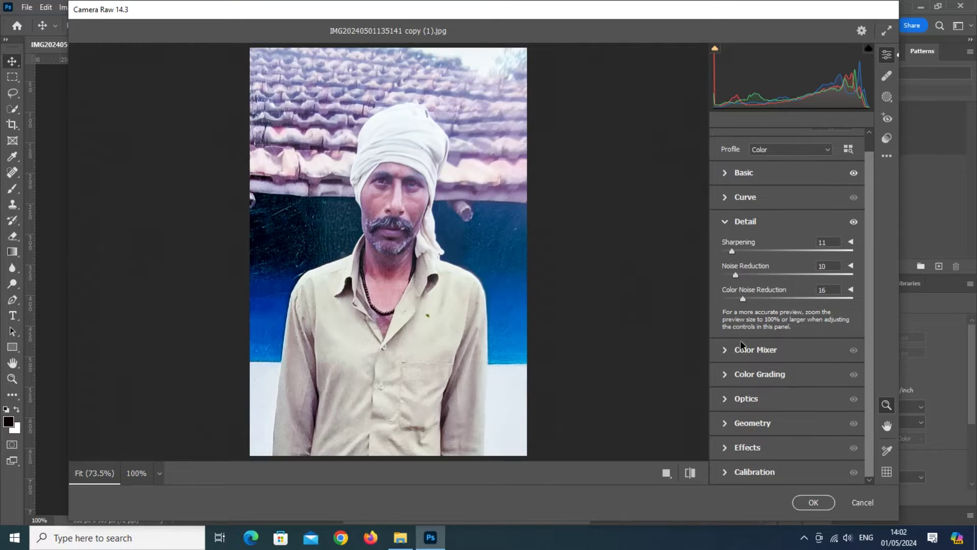
Step: Shift the Color Mixer hues, including Blues, and adjust saturation across reds through magentas
left_click(753, 347)
left_click_drag(748, 259, 826, 277)
left_click_drag(788, 295, 767, 294)
left_click_drag(788, 313, 764, 332)
left_click_drag(788, 349, 756, 368)
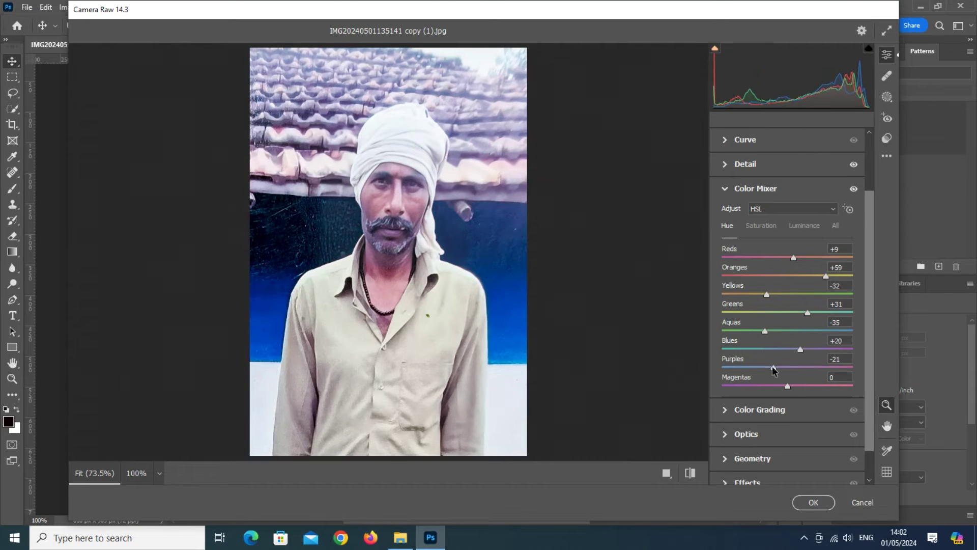
left_click(761, 225)
left_click_drag(788, 258, 798, 294)
left_click_drag(788, 312, 803, 349)
mouse_move(788, 367)
left_mouse_down()
mouse_move(763, 368)
mouse_move(784, 368)
mouse_move(789, 386)
left_mouse_up()
Step: Adjust Color Mixer luminance: brighten reds, oranges and yellows, darken purples
left_click(804, 226)
mouse_move(787, 258)
left_mouse_down()
mouse_move(804, 258)
mouse_move(792, 258)
left_mouse_up()
mouse_move(787, 276)
left_mouse_down()
mouse_move(799, 276)
mouse_move(799, 294)
mouse_move(788, 294)
left_mouse_up()
left_click_drag(787, 312, 764, 331)
mouse_move(787, 349)
left_mouse_down()
mouse_move(815, 349)
mouse_move(788, 349)
left_mouse_up()
left_click_drag(787, 367, 763, 367)
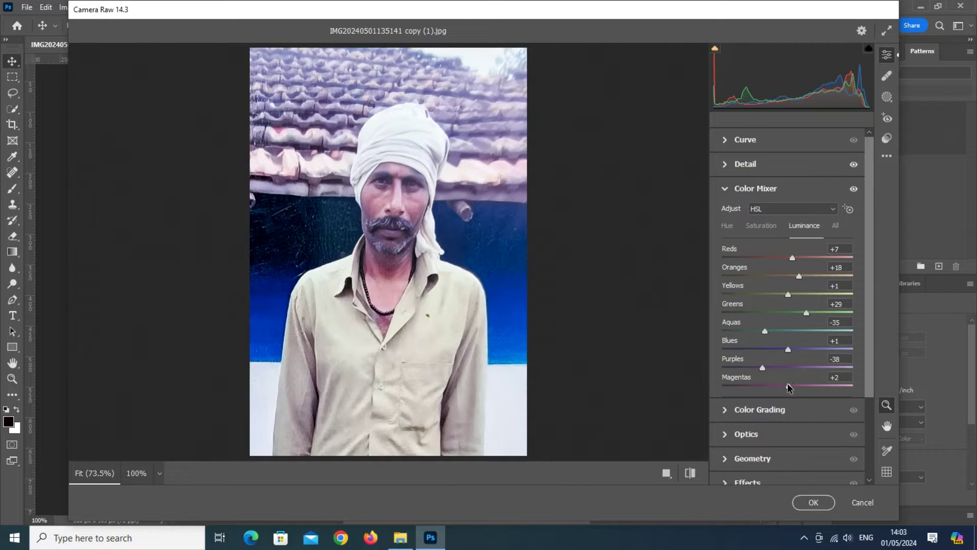
Step: Set Calibration Shadows Tint +36, Green Primary Hue +25, Blue Primary Hue -15, and apply Camera Raw
scroll(789, 383, "down", 5)
left_click_drag(787, 306, 811, 307)
left_click_drag(787, 343, 784, 362)
left_click_drag(787, 399, 797, 417)
left_click_drag(788, 454, 791, 474)
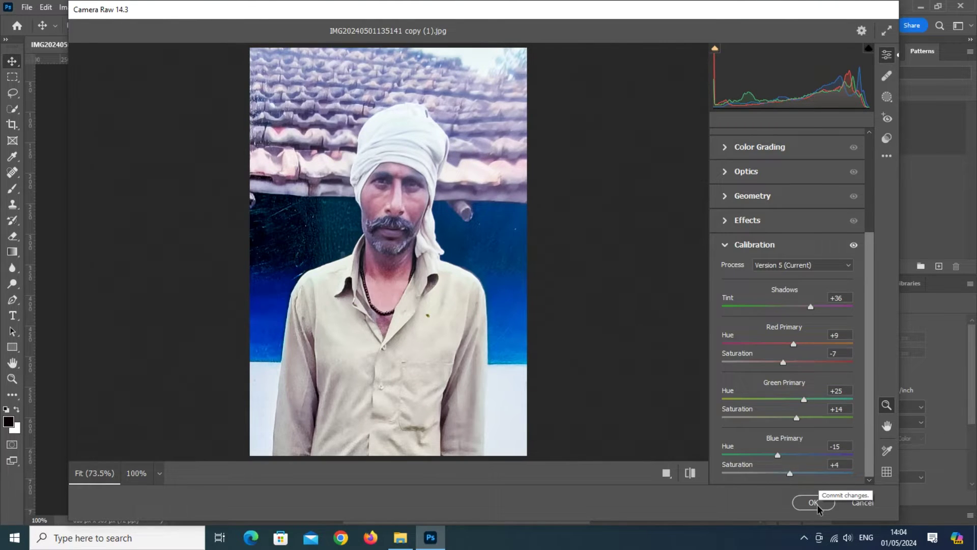
left_click(816, 503)
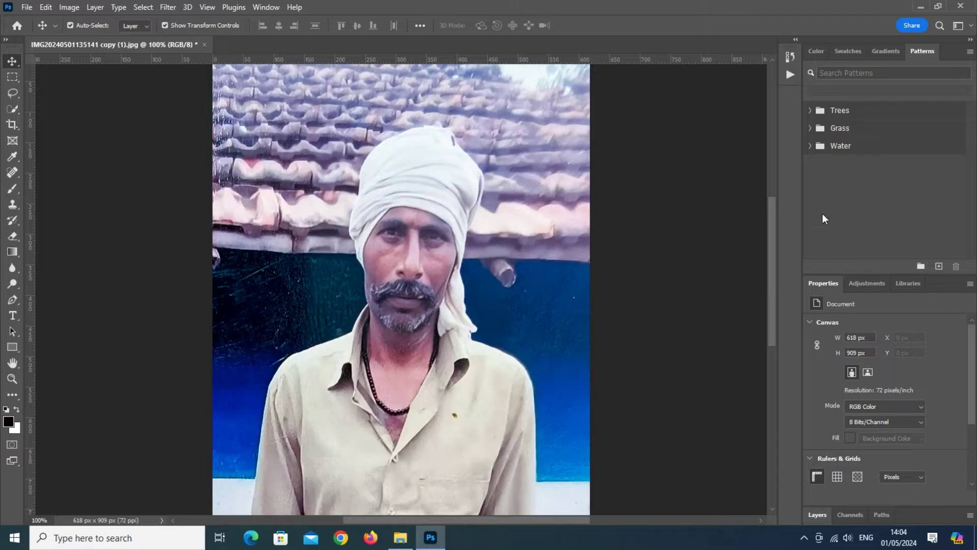
left_click(795, 43)
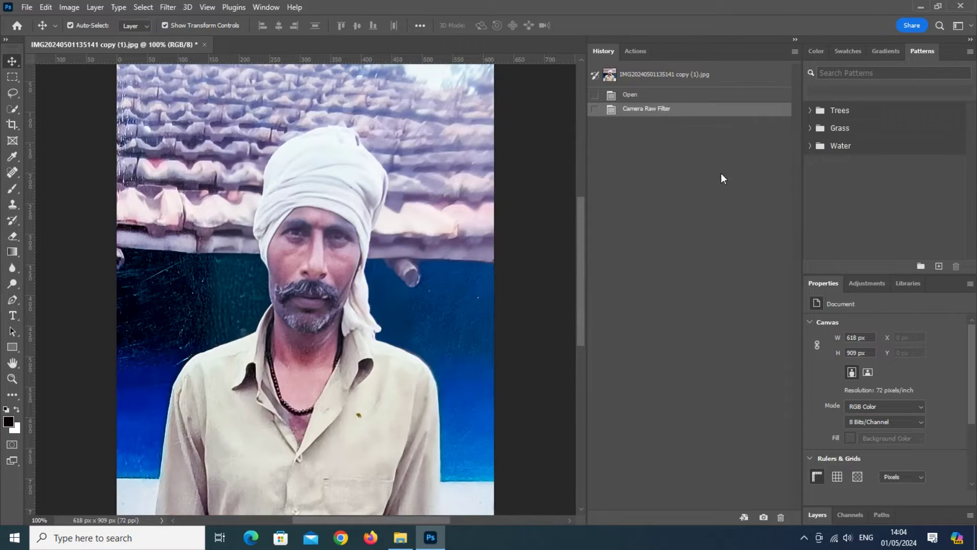
left_click(634, 96)
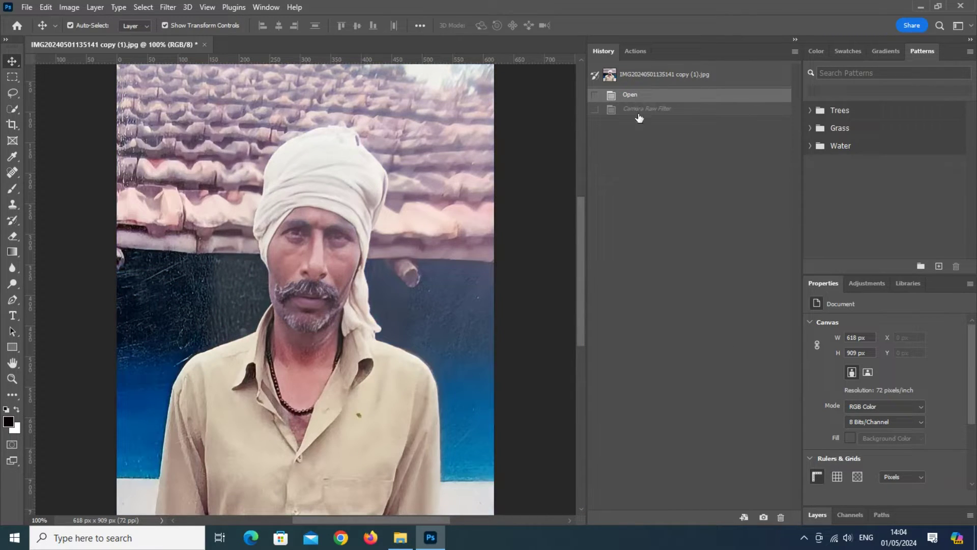
left_click(641, 111)
left_click(647, 99)
left_click(650, 112)
left_click(651, 99)
left_click(647, 111)
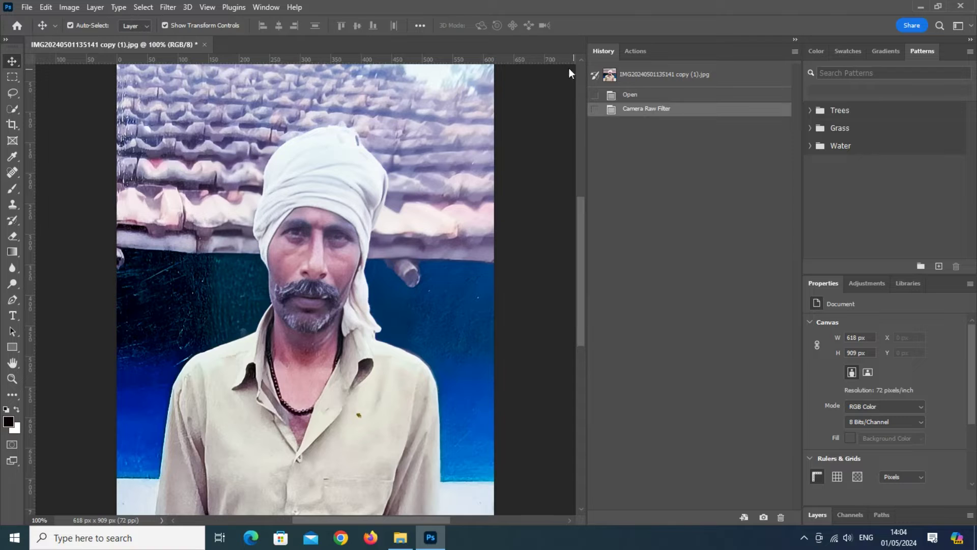
left_click(795, 39)
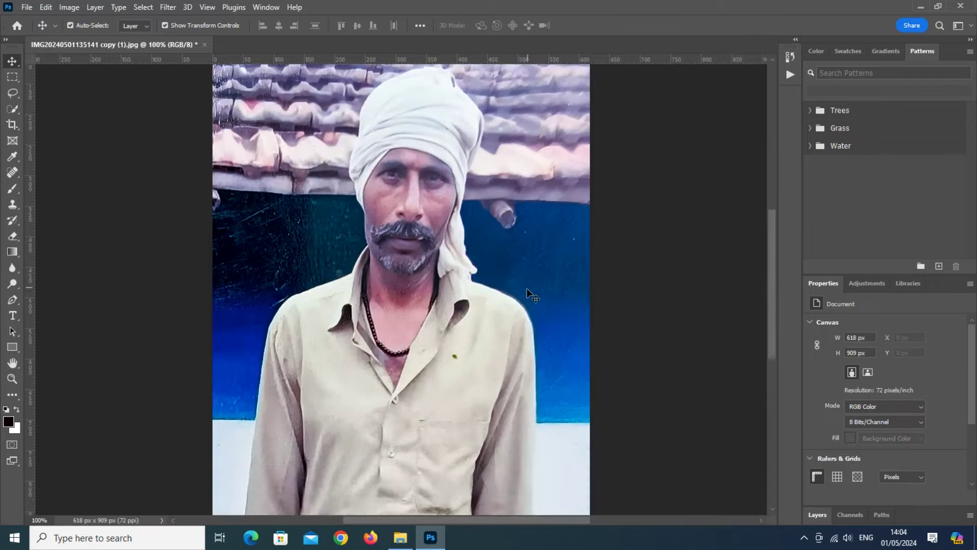
scroll(527, 289, "up", 2)
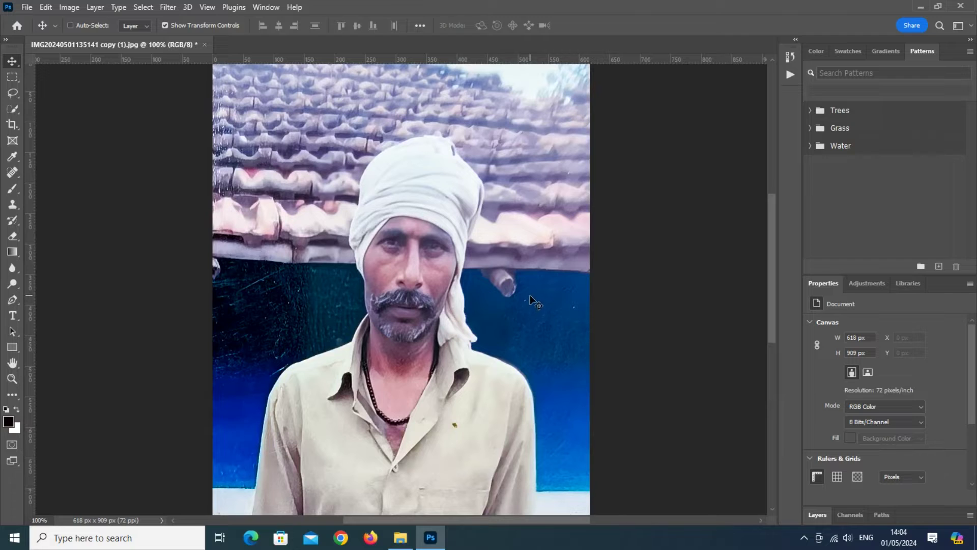
Step: Apply Levels with input values 15, 1.05 and 242 to the portrait
key("ctrl+l")
left_click_drag(656, 166, 685, 148)
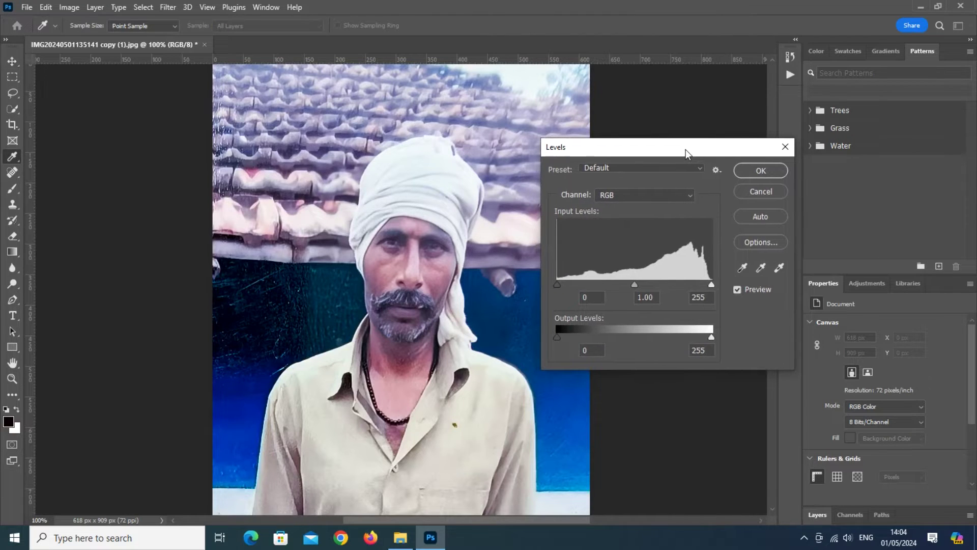
left_click_drag(557, 285, 567, 285)
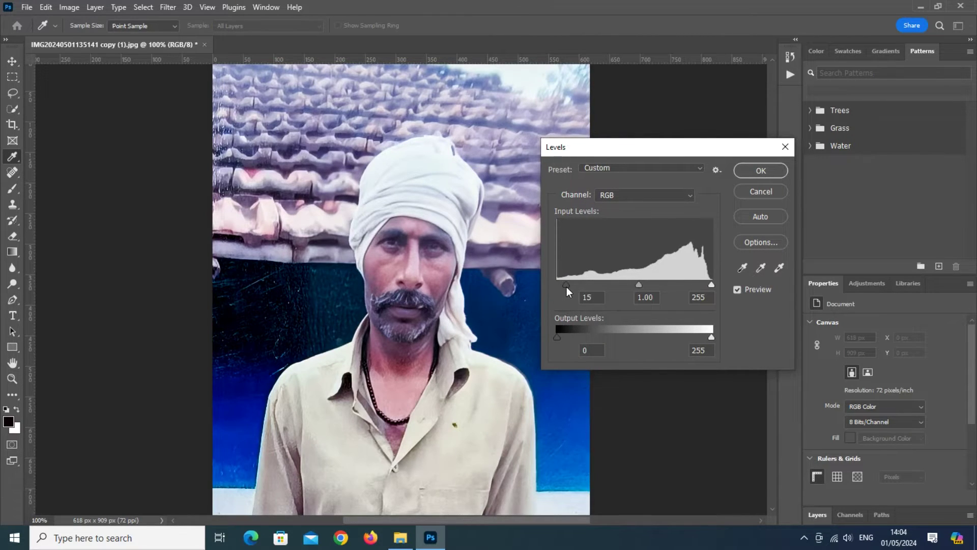
left_click_drag(639, 284, 630, 283)
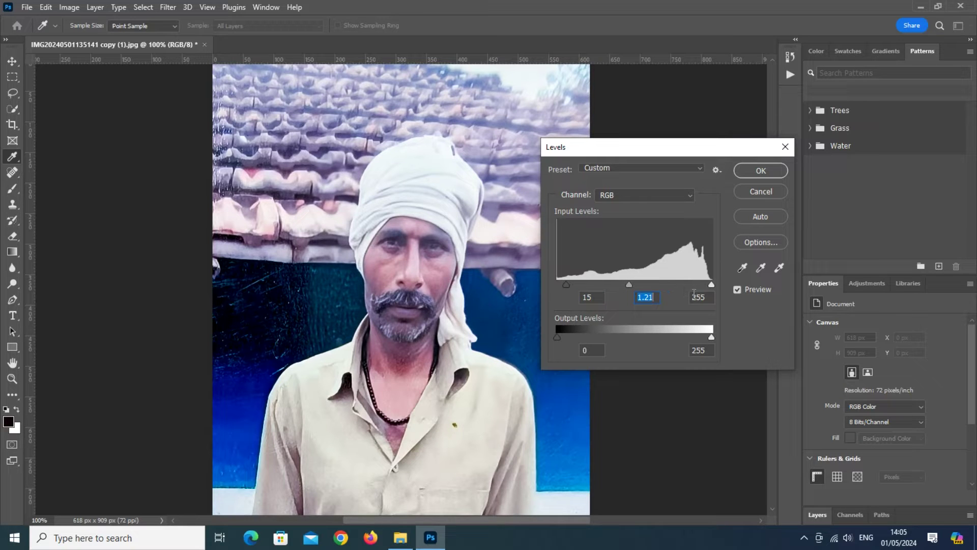
left_click_drag(712, 285, 704, 285)
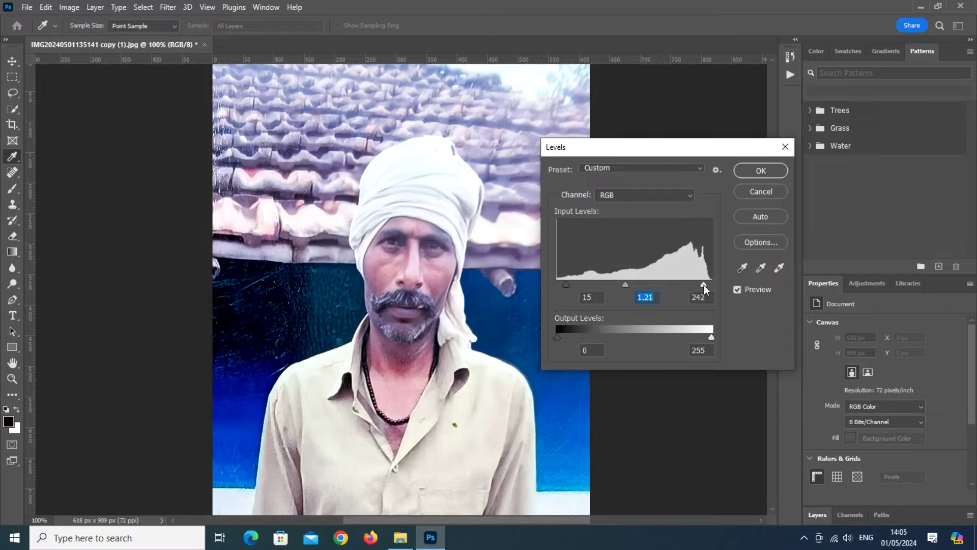
left_click_drag(627, 286, 633, 286)
left_click(633, 286)
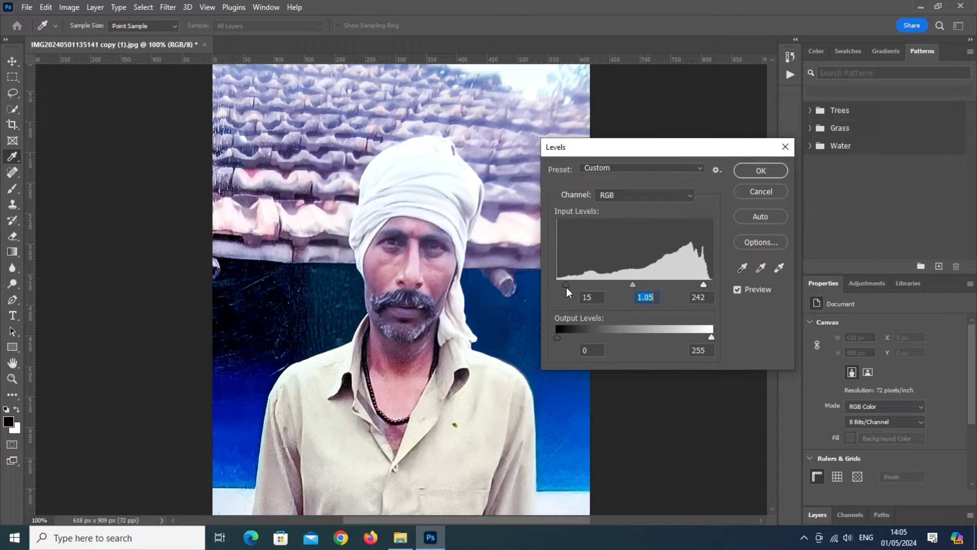
left_click(761, 171)
key("v")
scroll(407, 348, "down", 1)
scroll(406, 348, "down", 3)
scroll(422, 359, "up", 5)
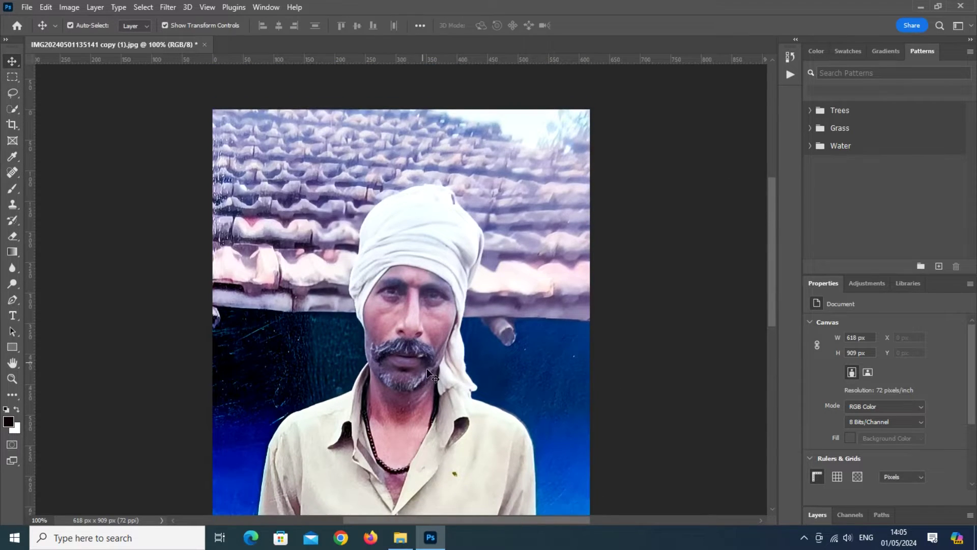
scroll(425, 366, "down", 4)
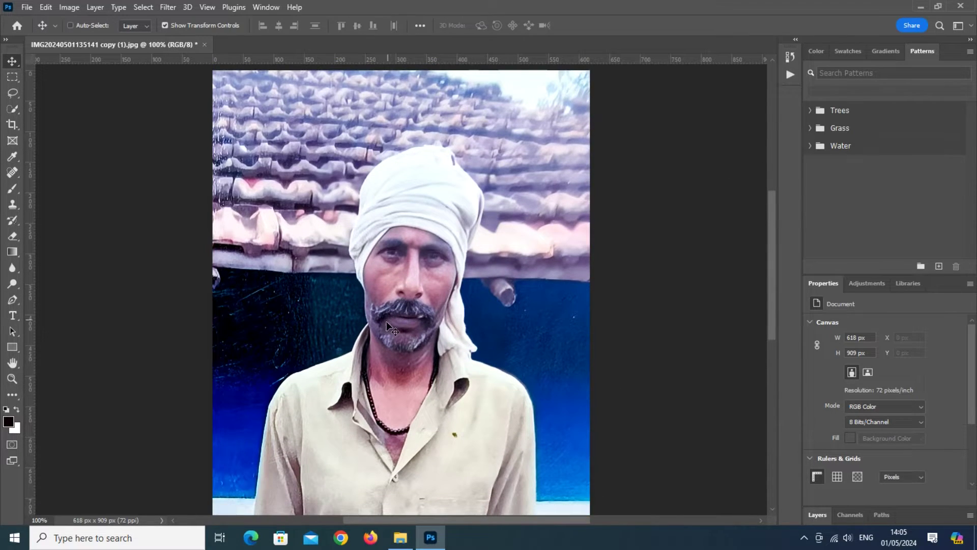
Step: Darken the portrait slightly by pulling one Curves point down
key("ctrl+m")
left_click_drag(721, 183, 729, 182)
mouse_move(690, 315)
left_mouse_down()
mouse_move(694, 305)
mouse_move(705, 317)
mouse_move(695, 312)
mouse_move(715, 312)
mouse_move(693, 309)
left_mouse_up()
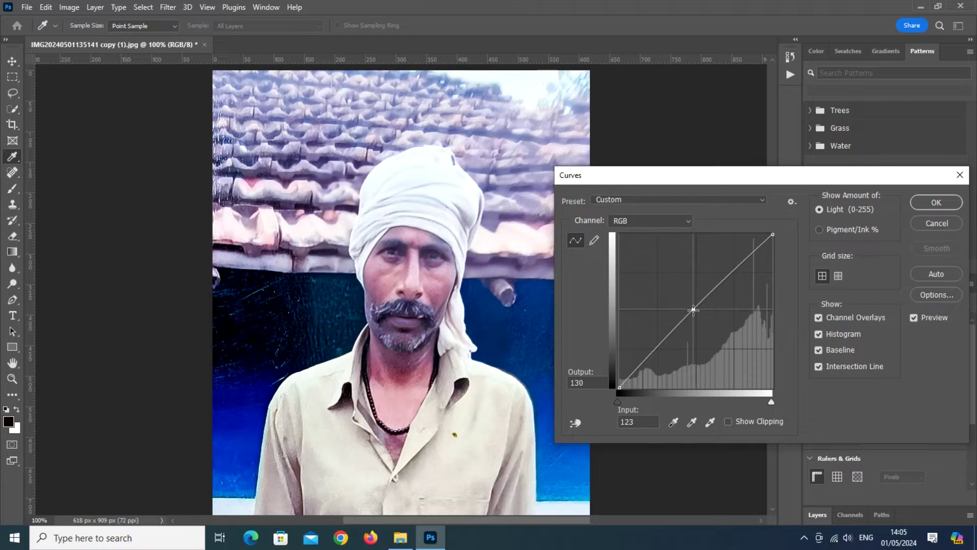
left_click(920, 207)
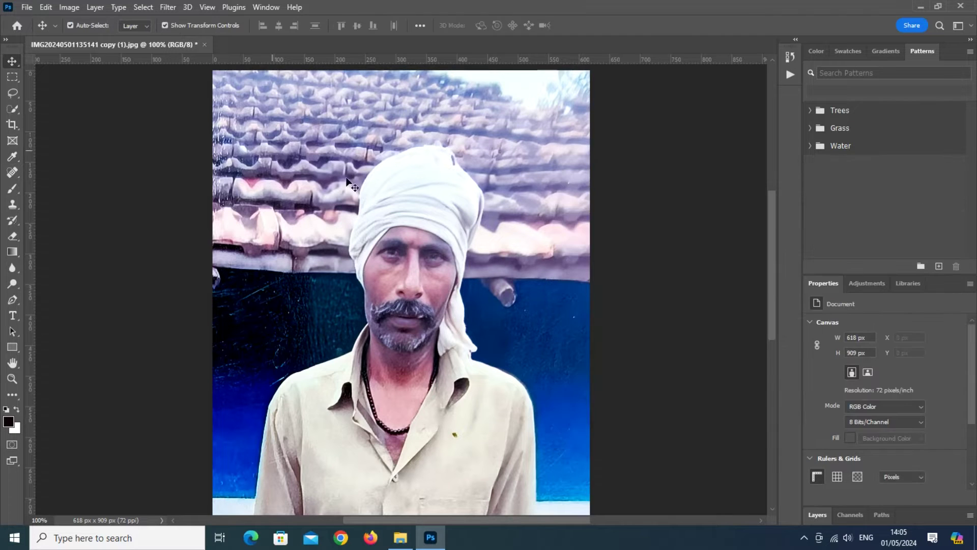
Step: Shift the midtones toward cyan with Color Balance -18, -4, -1
left_click(70, 7)
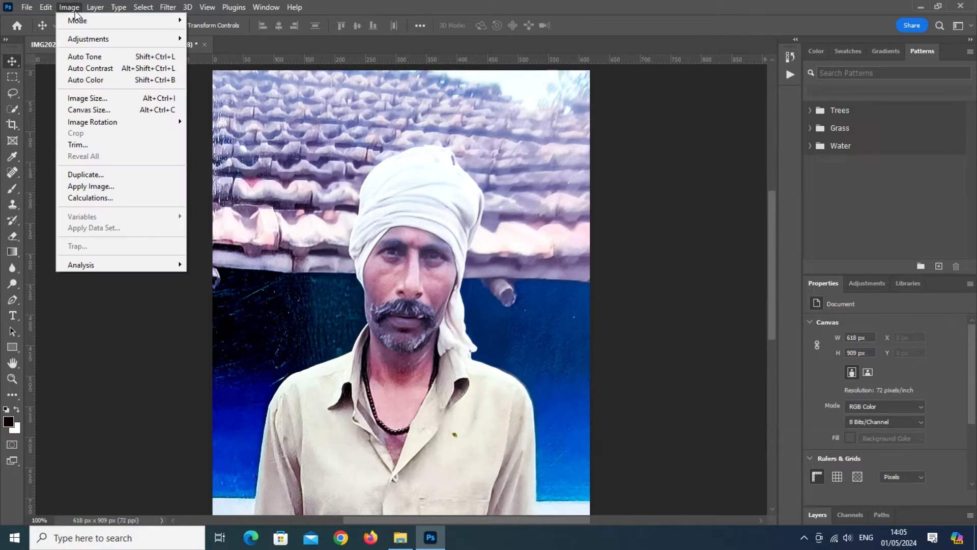
mouse_move(107, 49)
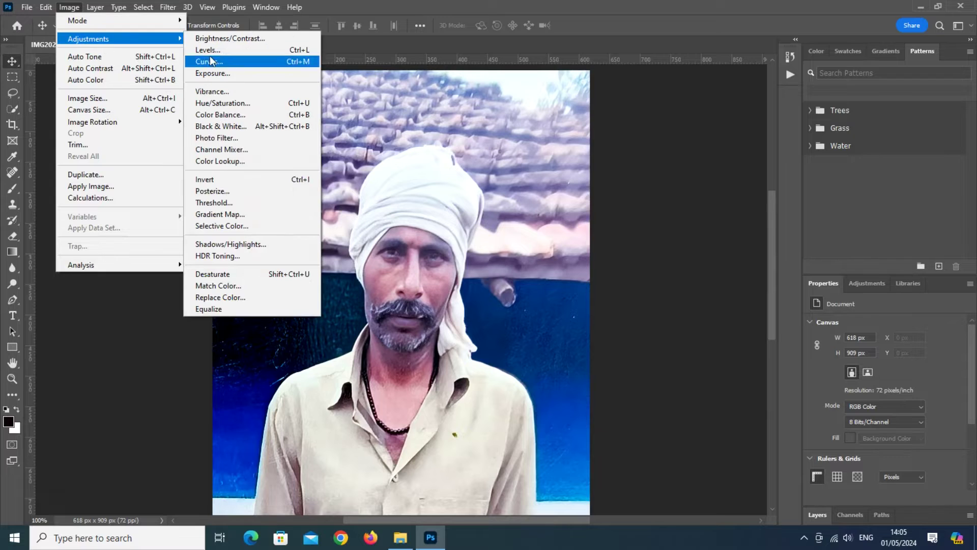
left_click(223, 115)
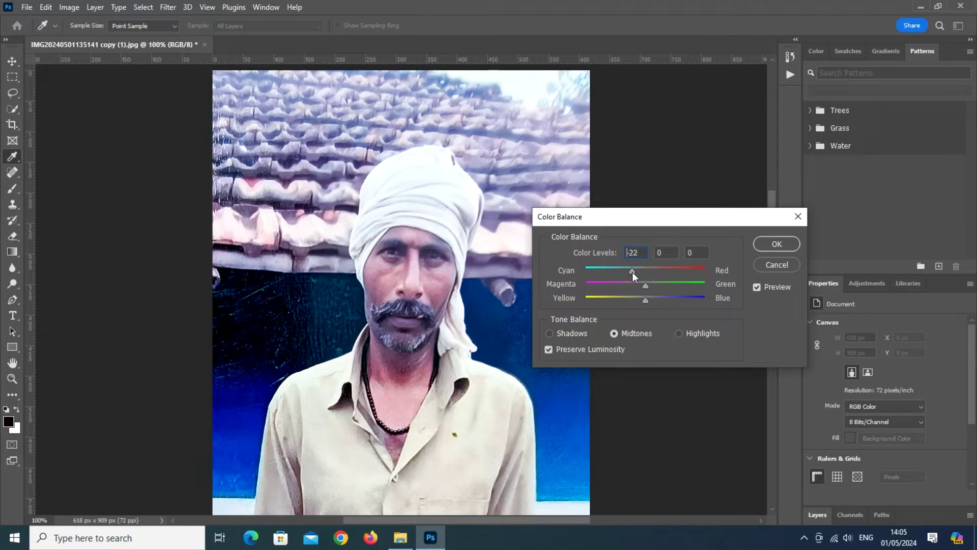
left_click_drag(632, 272, 646, 300)
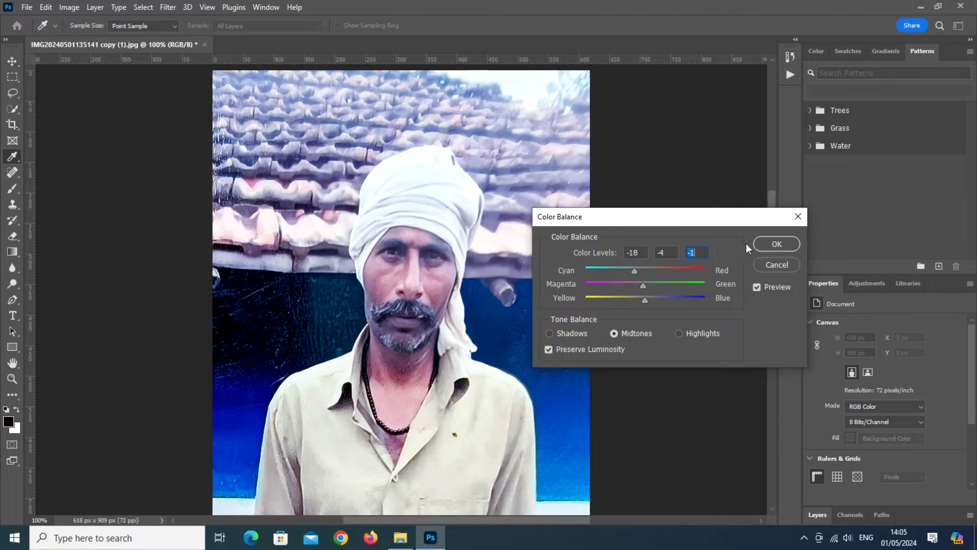
left_click(775, 243)
key("v")
scroll(488, 392, "down", 3)
scroll(486, 398, "up", 3)
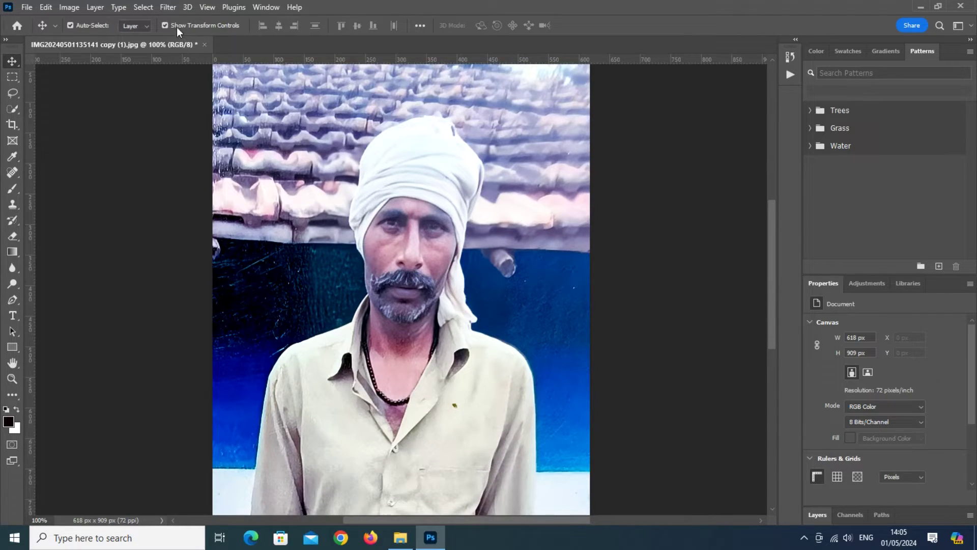
Step: Automatically select the man with Select > Subject
left_click(143, 7)
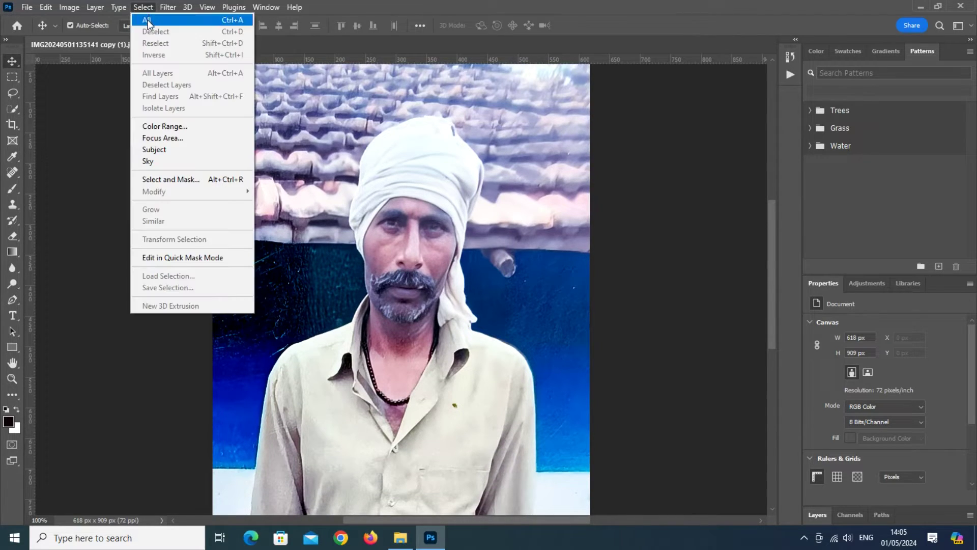
left_click(161, 151)
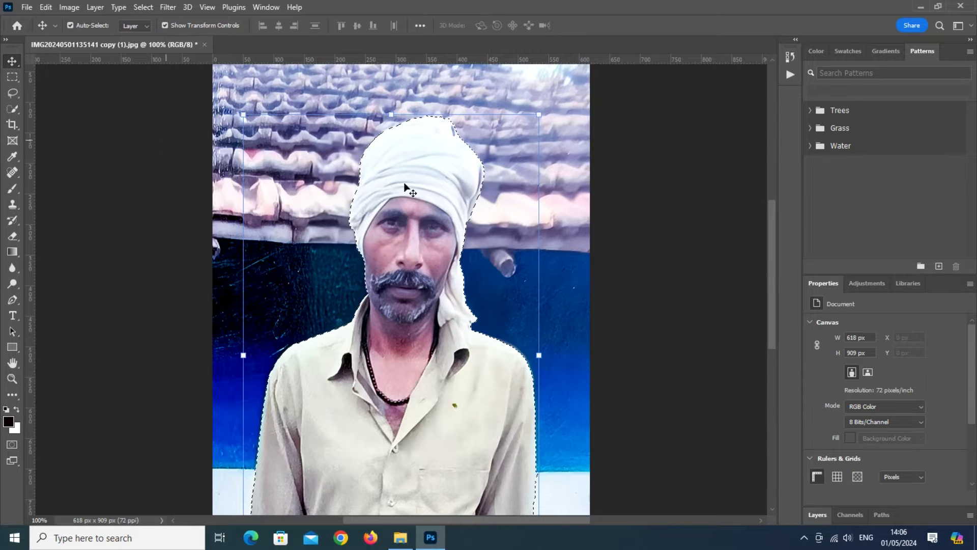
scroll(477, 360, "down", 1)
scroll(477, 356, "down", 2)
scroll(479, 356, "up", 3)
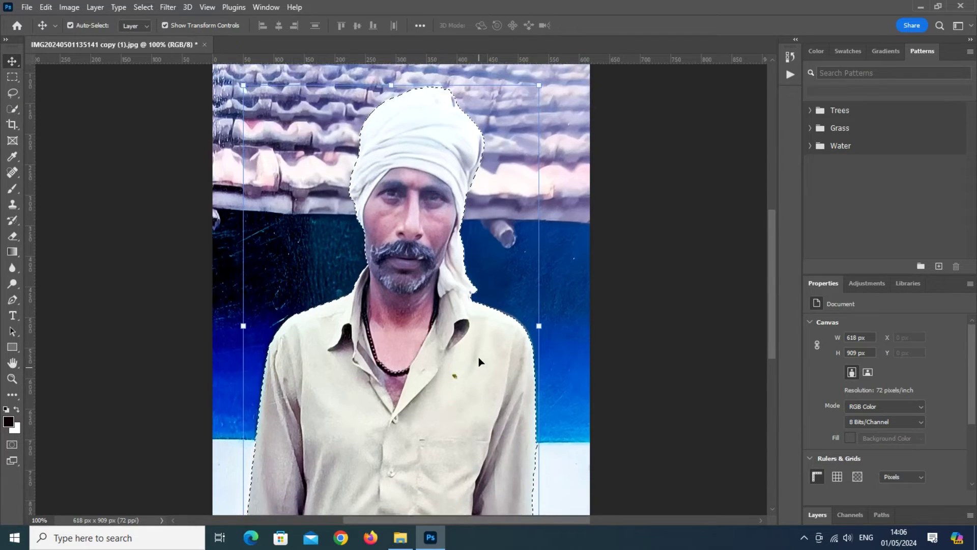
scroll(478, 356, "up", 1)
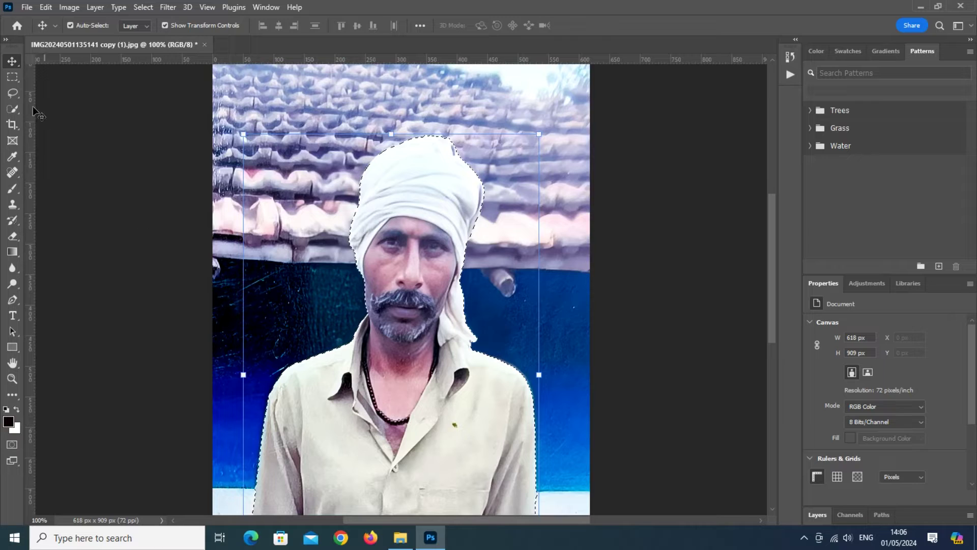
Step: Invert the selection with Select Inverse so only the background is selected
left_click(13, 77)
right_click(432, 239)
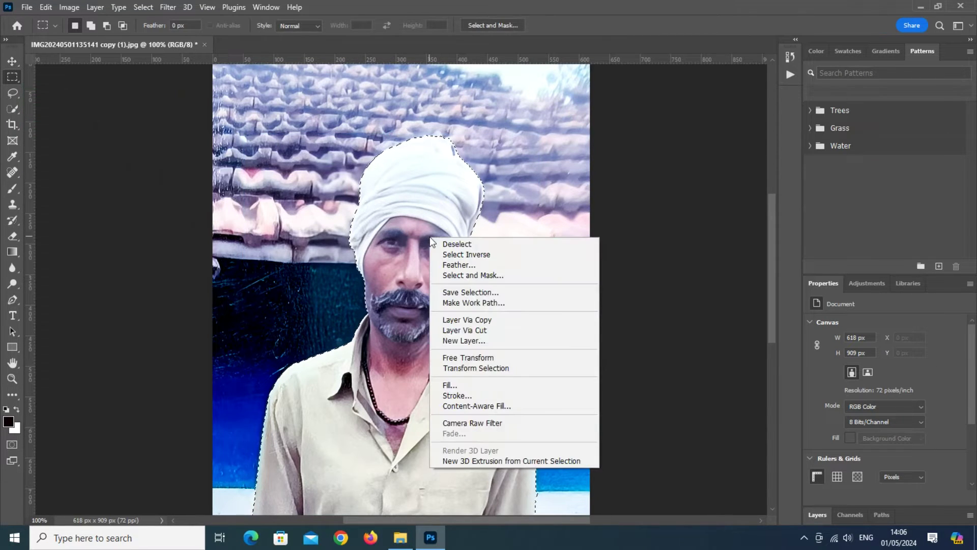
left_click(496, 254)
scroll(504, 257, "down", 4)
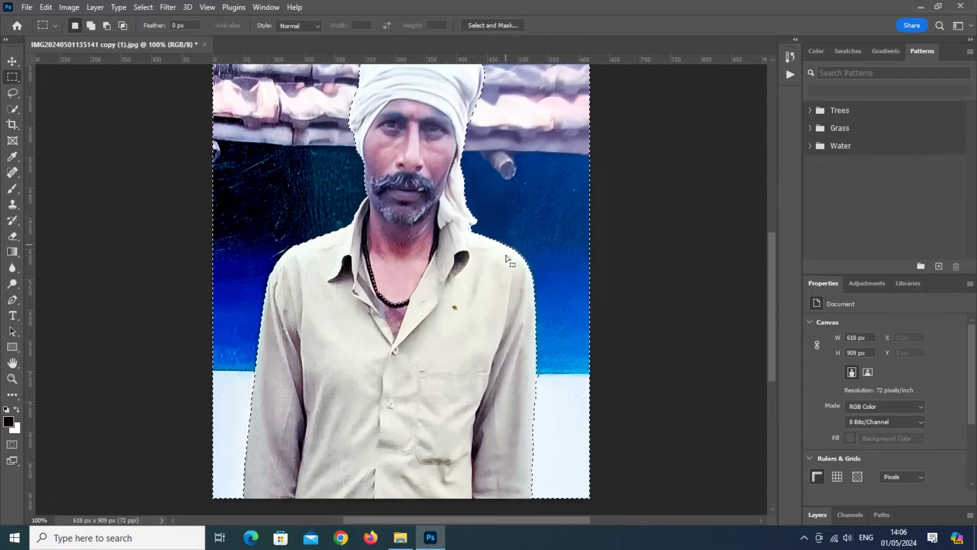
scroll(507, 257, "down", 2)
scroll(483, 239, "up", 6)
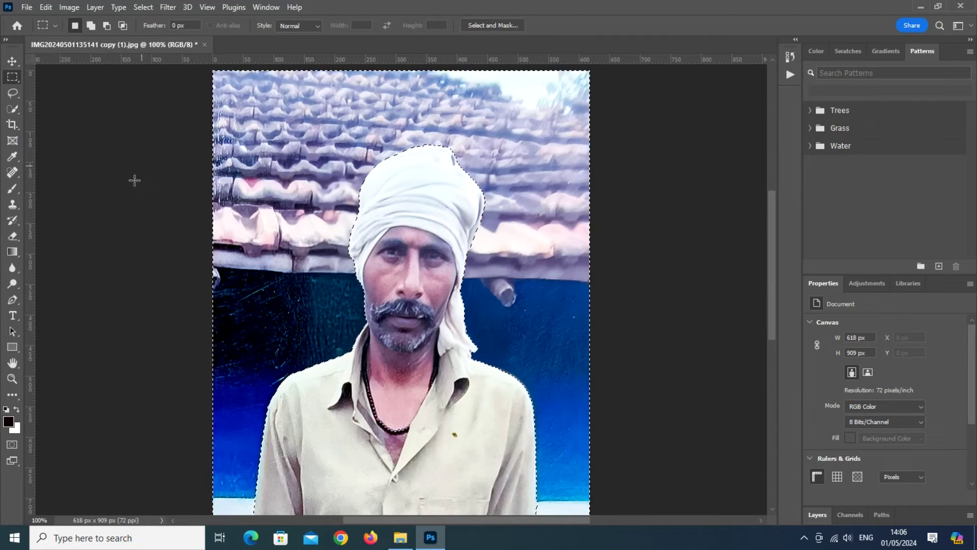
left_click(167, 7)
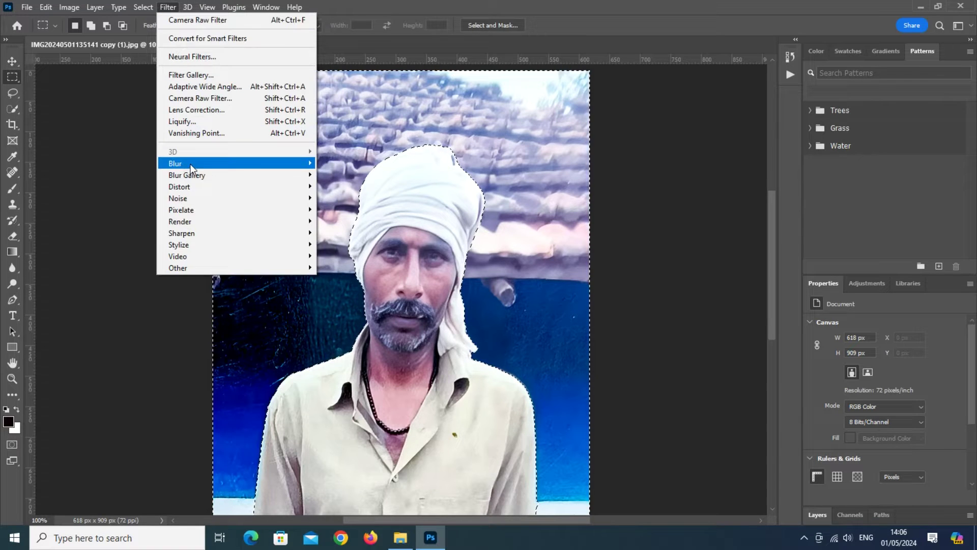
Step: Blur the selected background with a Gaussian Blur radius of about 2.6 pixels
mouse_move(219, 162)
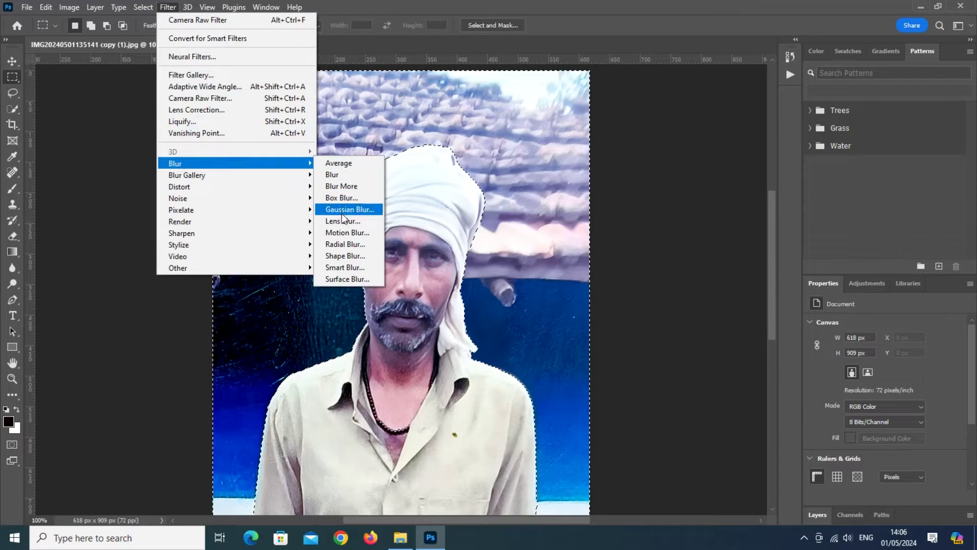
left_click(342, 213)
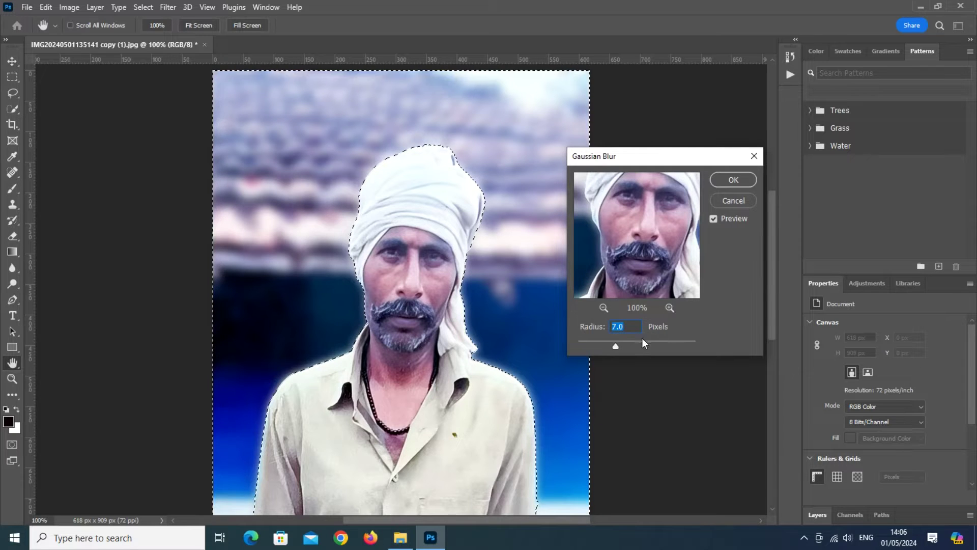
left_click(615, 345)
mouse_move(610, 344)
left_mouse_down()
mouse_move(578, 347)
mouse_move(599, 342)
left_mouse_up()
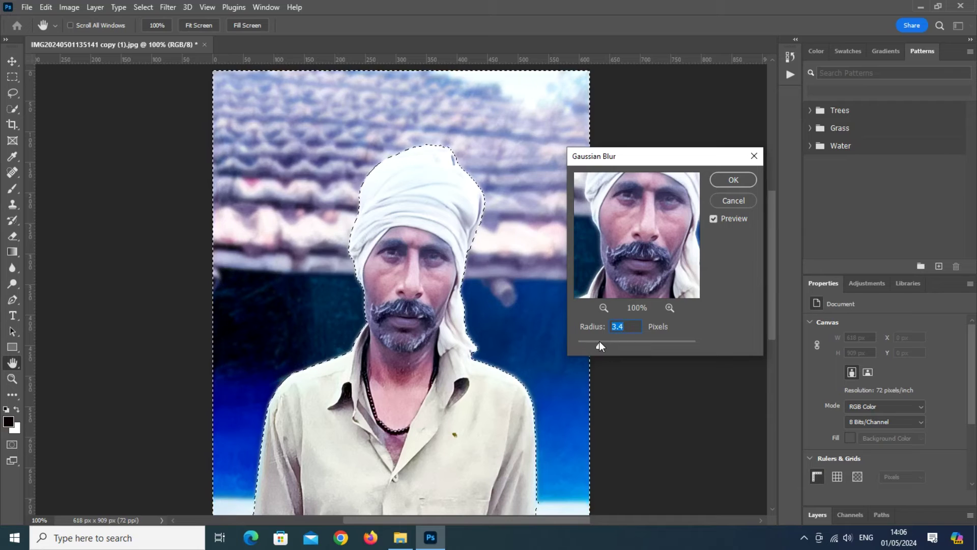
left_click_drag(600, 344, 595, 344)
left_click(742, 179)
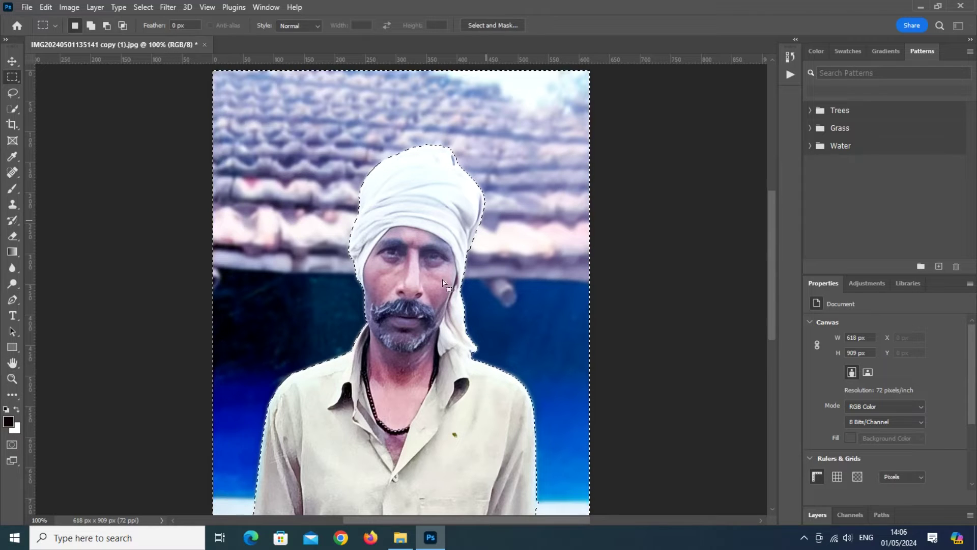
Step: Deselect the background selection around the man
left_click(474, 272)
scroll(538, 236, "down", 3)
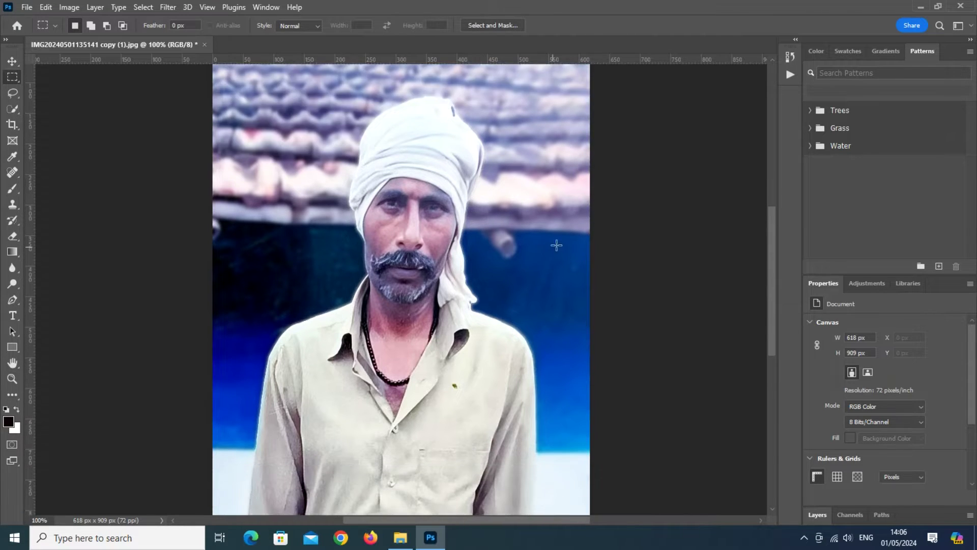
scroll(571, 246, "up", 2)
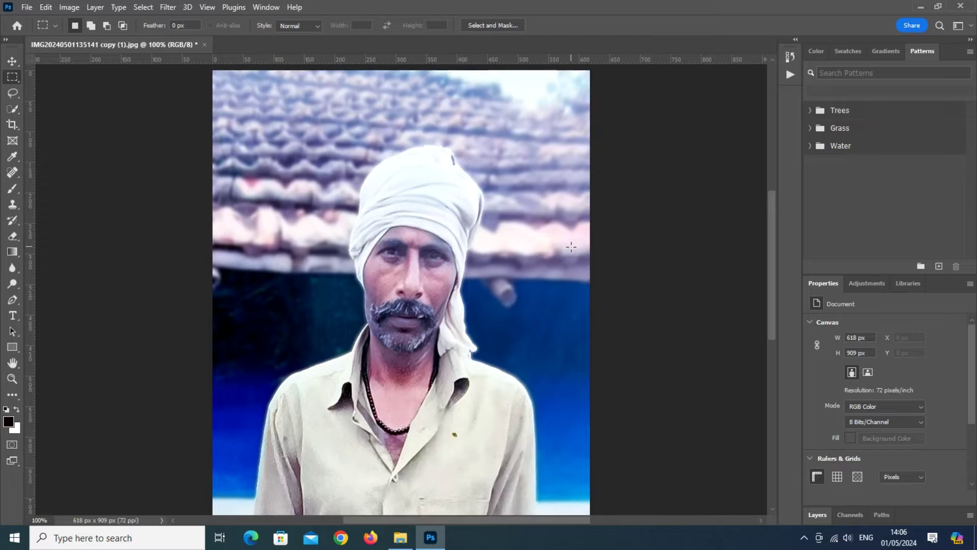
scroll(571, 247, "up", 1)
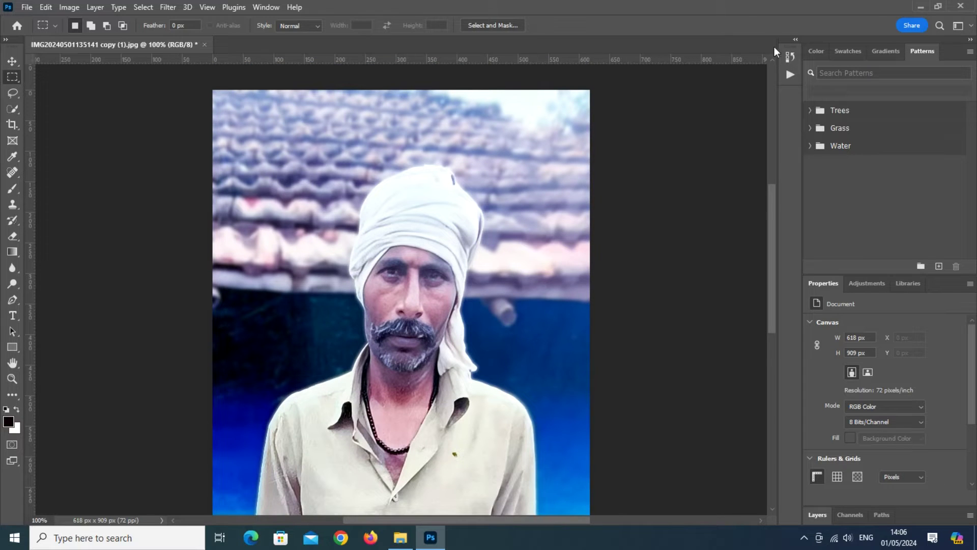
Step: Compare the original and edited photo by toggling History between Open and the latest state
left_click(796, 41)
scroll(451, 272, "down", 3)
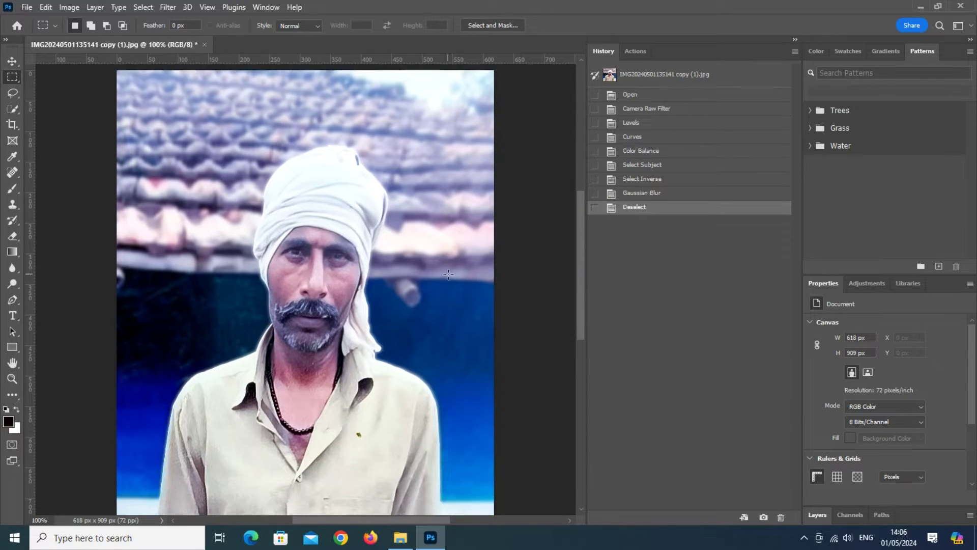
left_click(630, 95)
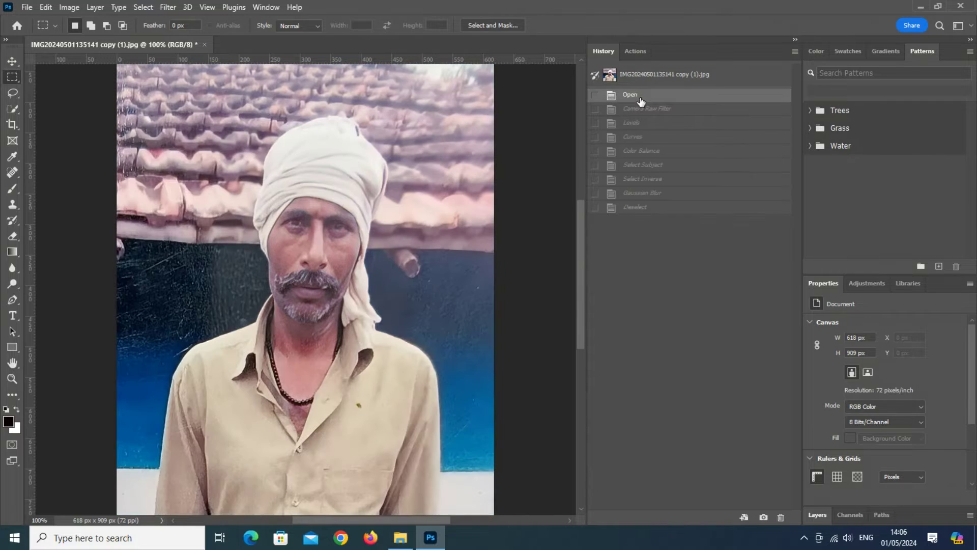
left_click(644, 208)
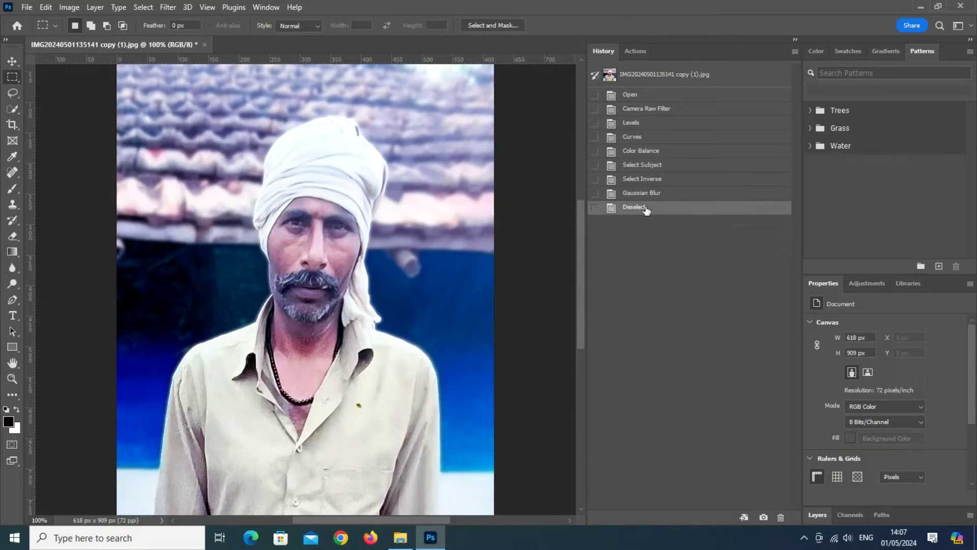
left_click(631, 94)
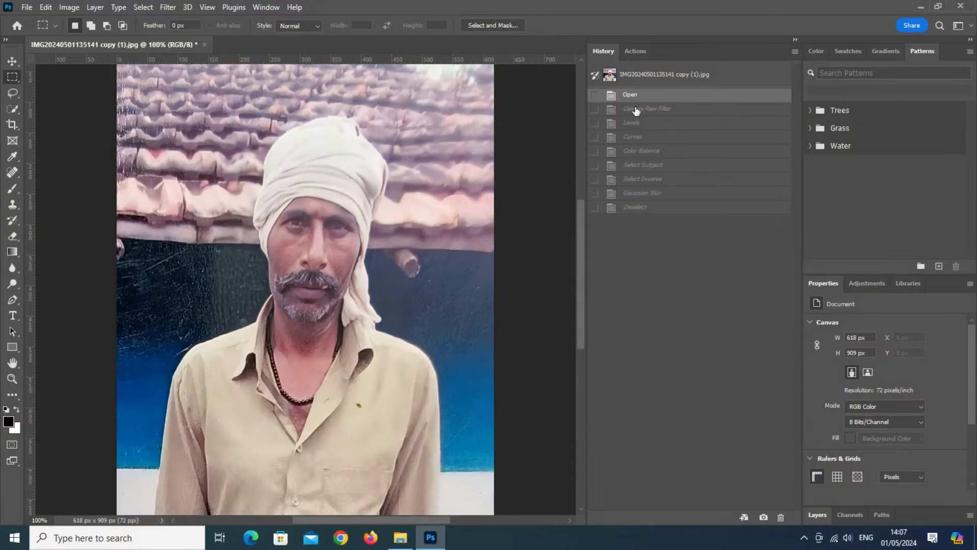
left_click(640, 208)
scroll(244, 234, "down", 2)
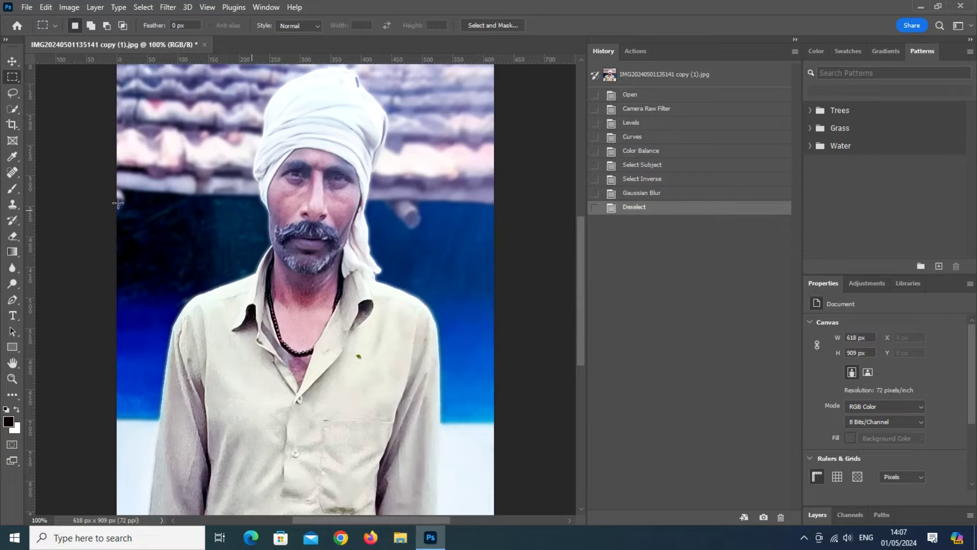
left_click(13, 61)
scroll(308, 250, "up", 5)
Step: Heal the blemishes at the moustache corner with a size-20 Spot Healing Brush
scroll(307, 249, "up", 2)
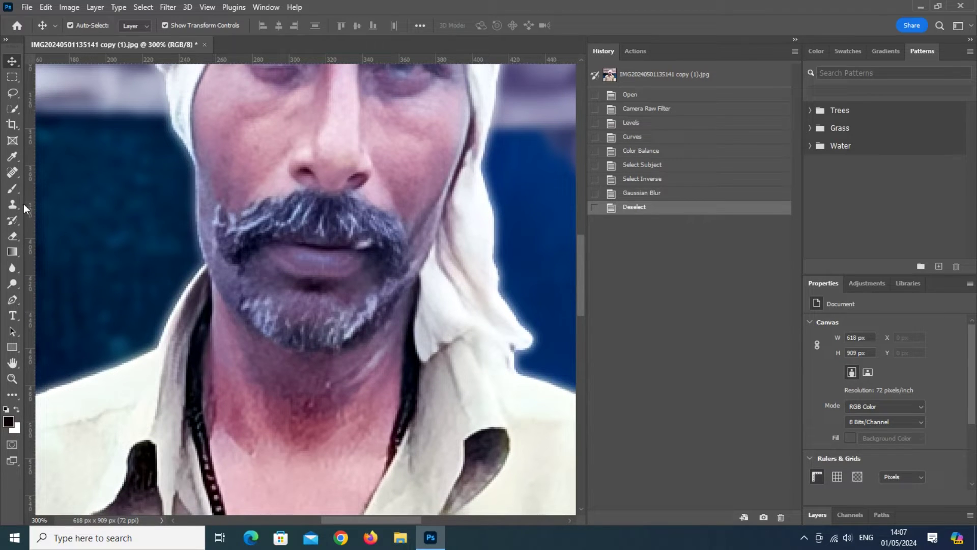
left_click(13, 173)
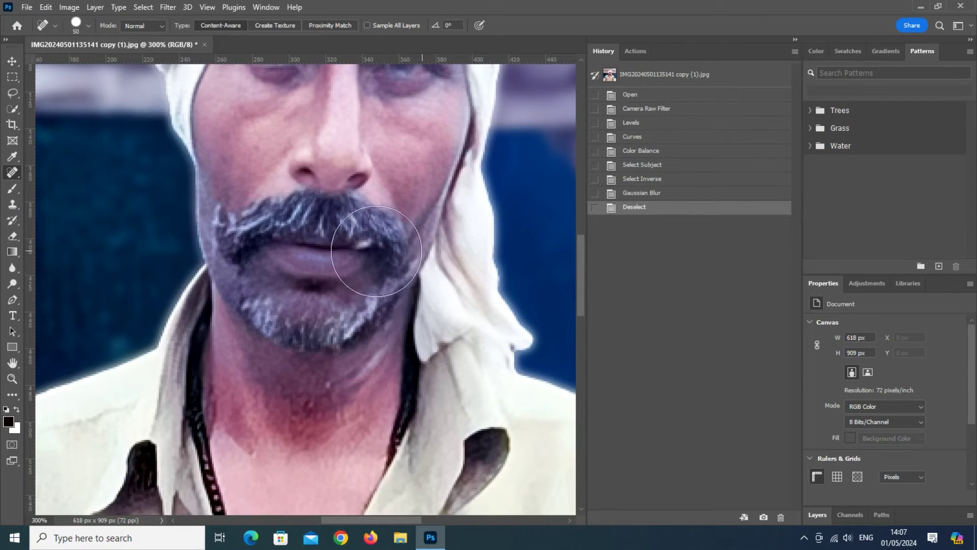
key("bracketleft")
key("bracketleft")
key("bracketleft")
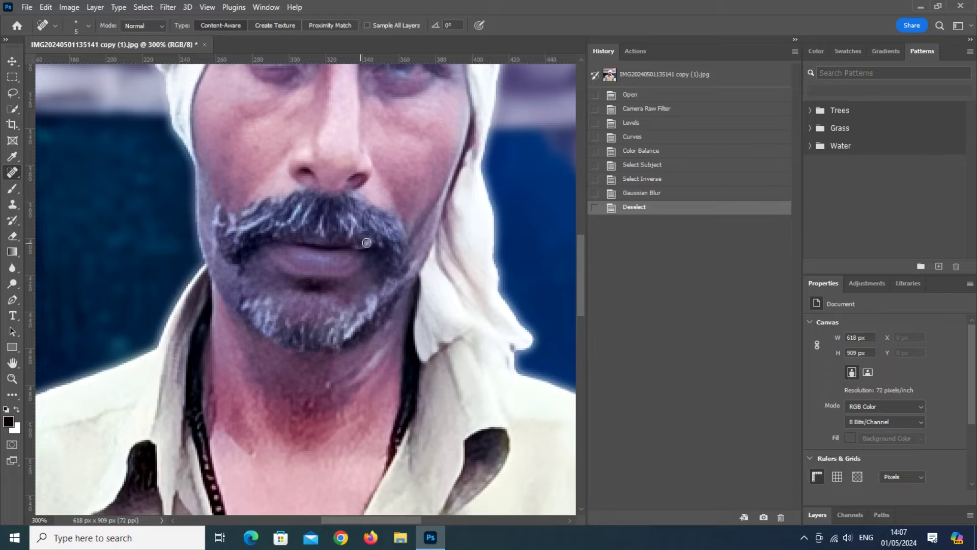
left_click(367, 243)
left_click(362, 247)
left_click(363, 247)
left_click(367, 242)
left_click(379, 254)
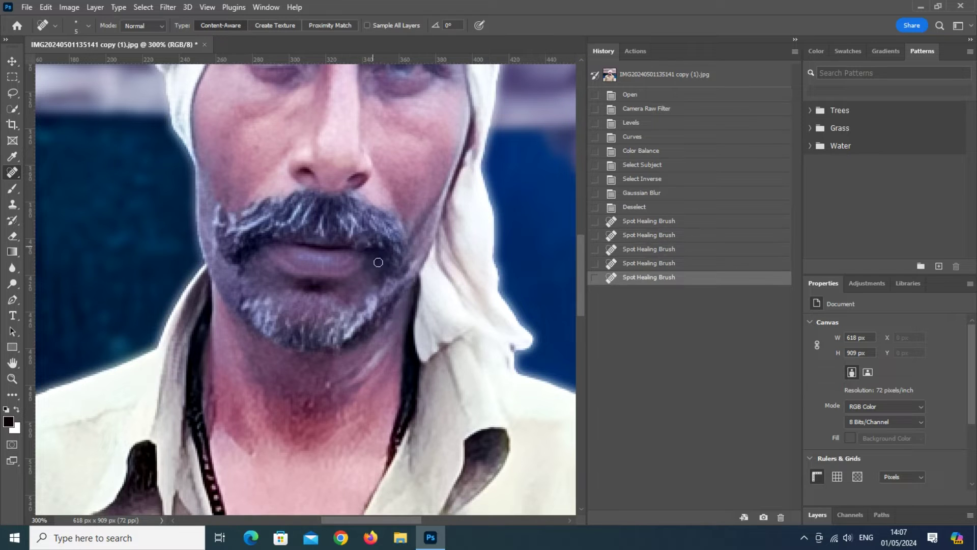
left_click(364, 245)
left_click(371, 248)
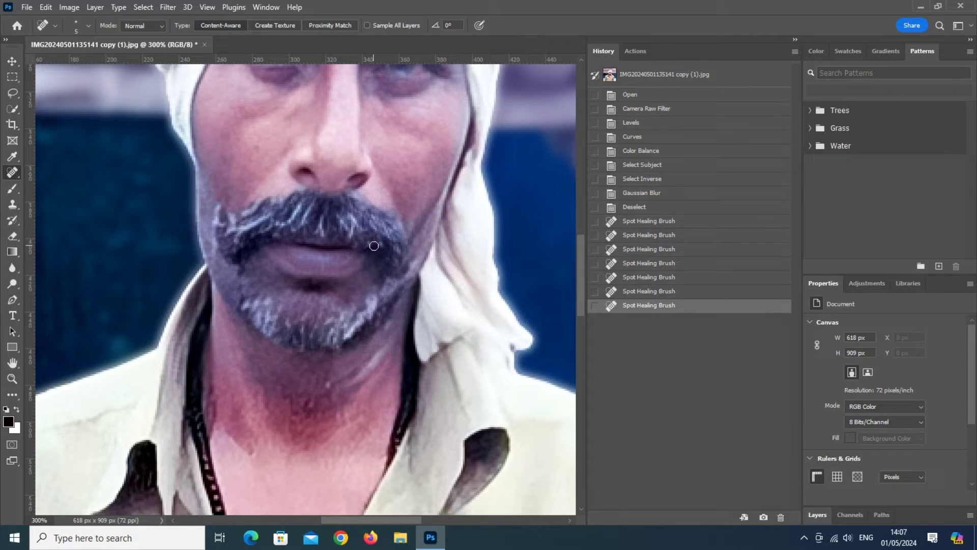
left_click(365, 244)
Step: Heal the remaining moustache spots near the lip corner and along the lip line
left_click(411, 296)
key("ctrl+minus")
key("ctrl+minus")
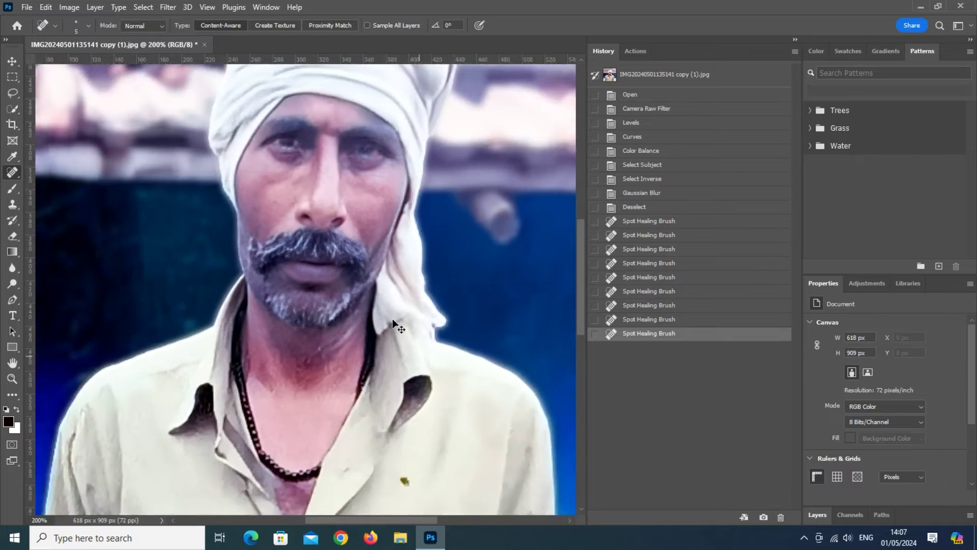
key("ctrl+plus")
key("ctrl+plus")
key("ctrl+plus")
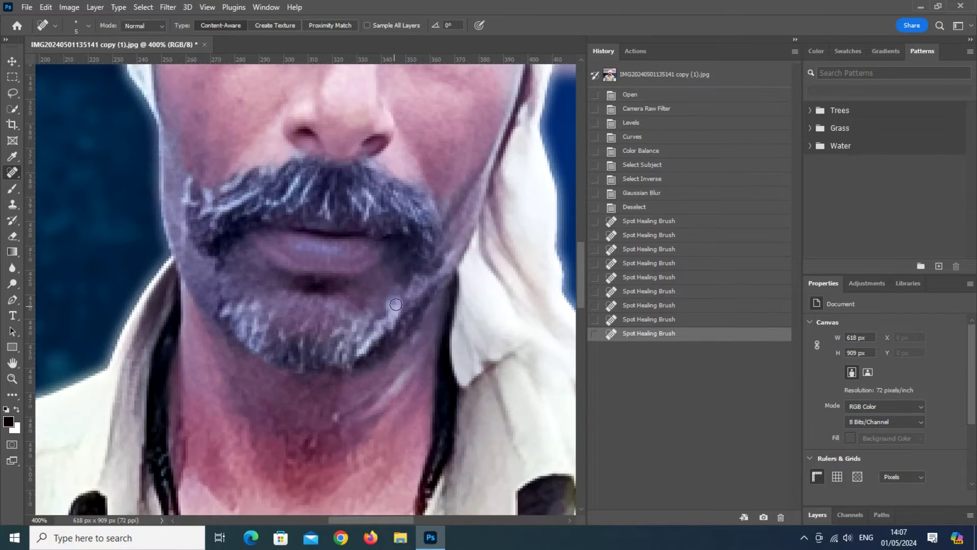
left_click(383, 234)
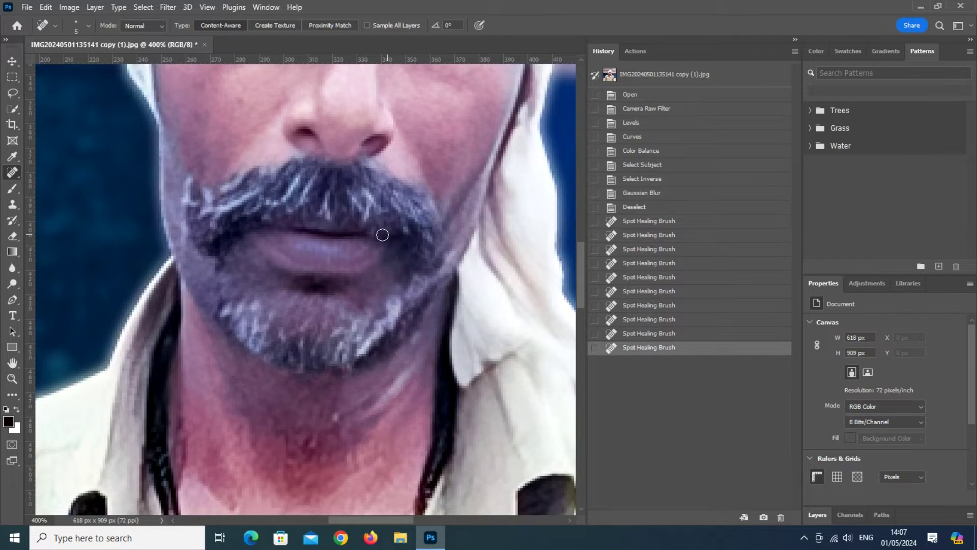
left_click(372, 231)
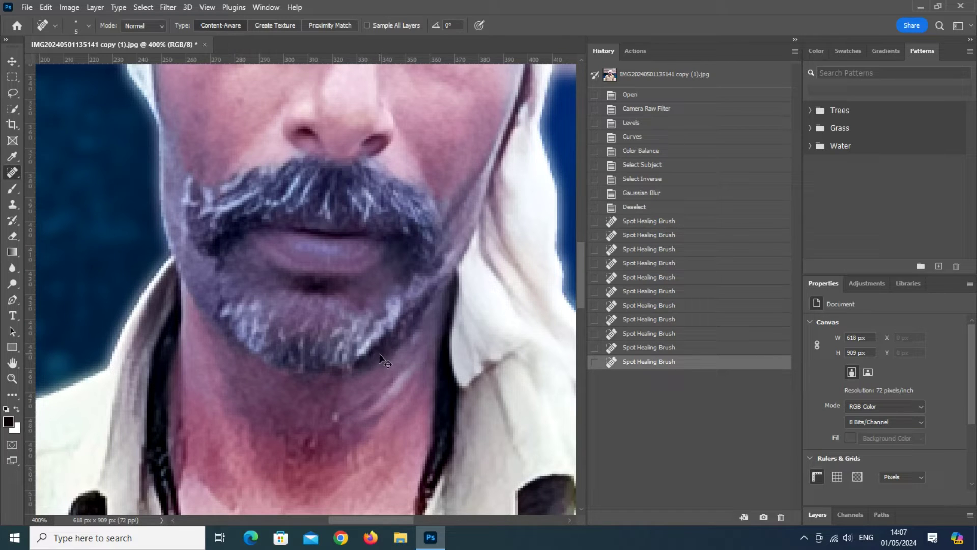
key("ctrl+minus")
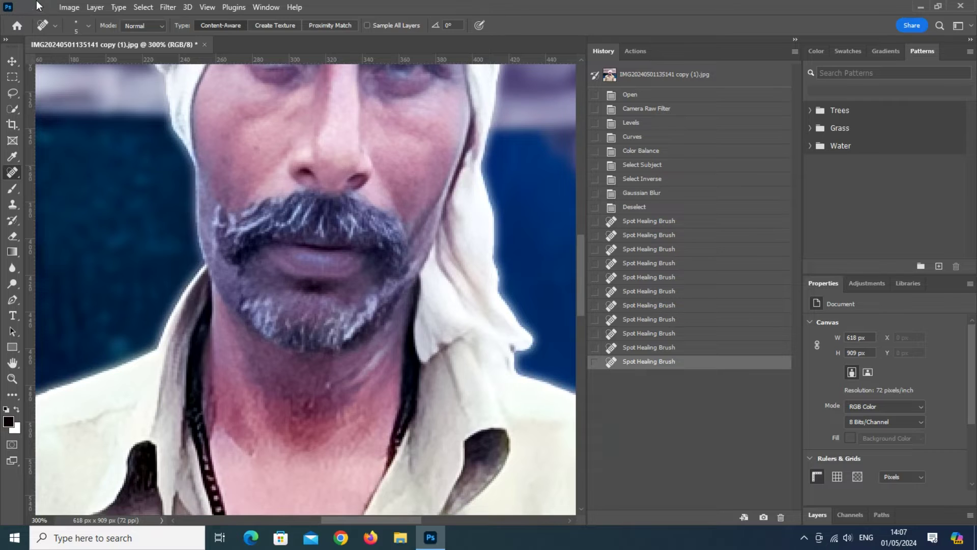
left_click(14, 63)
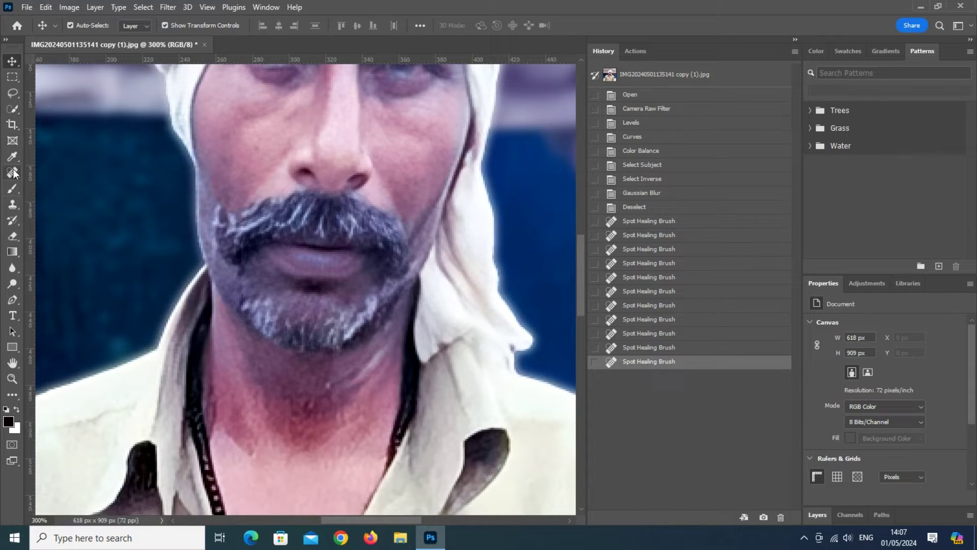
Step: Quick-select the lips and moustache and feather the selection by 10 px
left_click(11, 110)
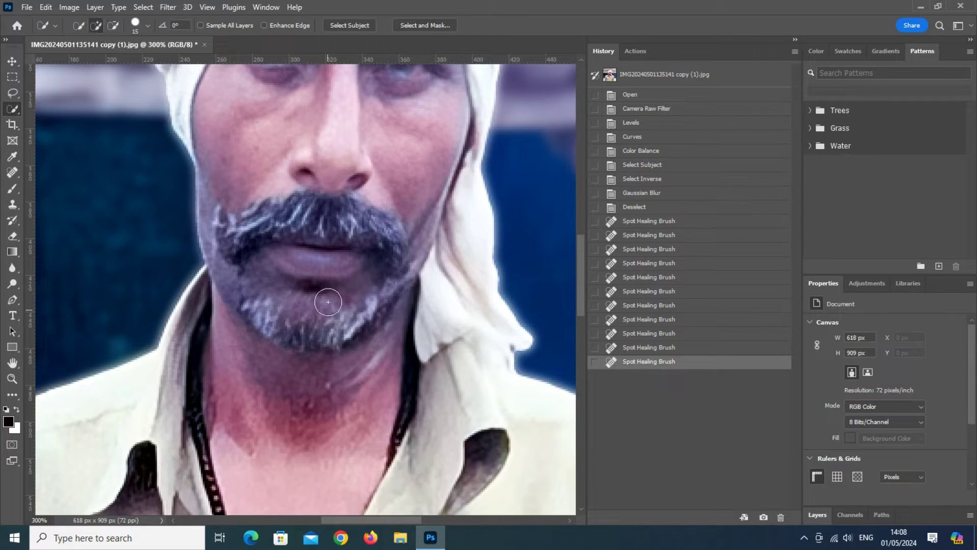
mouse_move(301, 255)
left_mouse_down()
mouse_move(323, 264)
mouse_move(338, 255)
mouse_move(319, 271)
mouse_move(348, 277)
left_mouse_up()
key("ctrl+d")
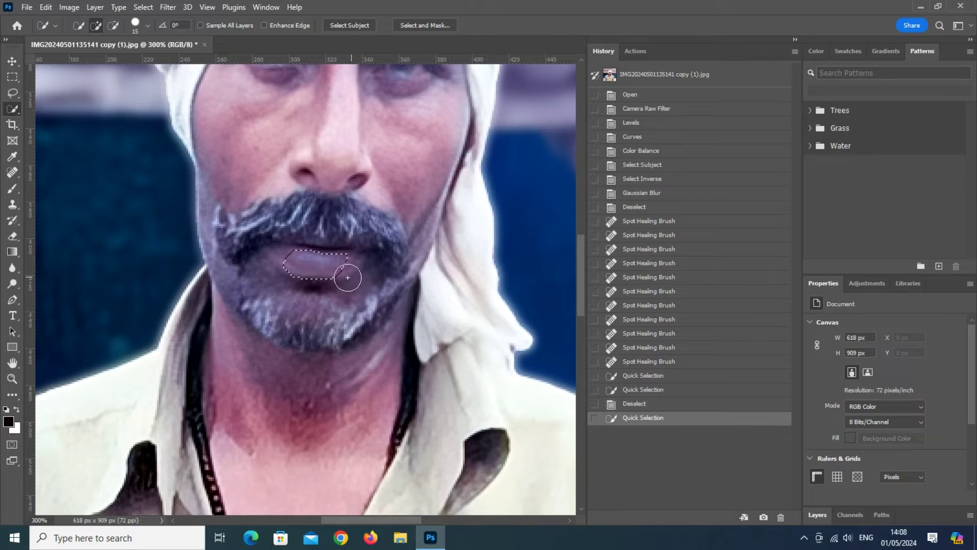
mouse_move(284, 259)
left_mouse_down()
mouse_move(360, 284)
mouse_move(357, 265)
mouse_move(324, 274)
mouse_move(354, 285)
left_mouse_up()
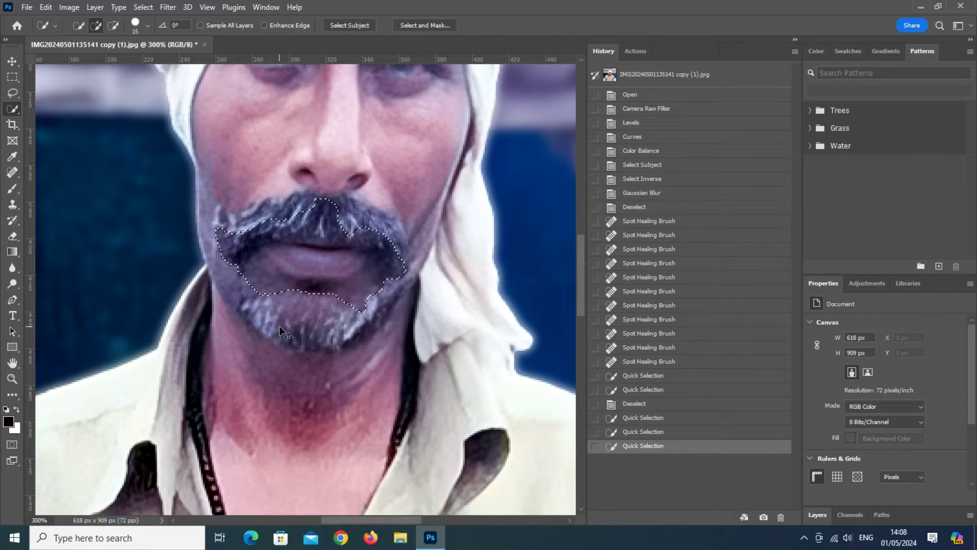
right_click(310, 273)
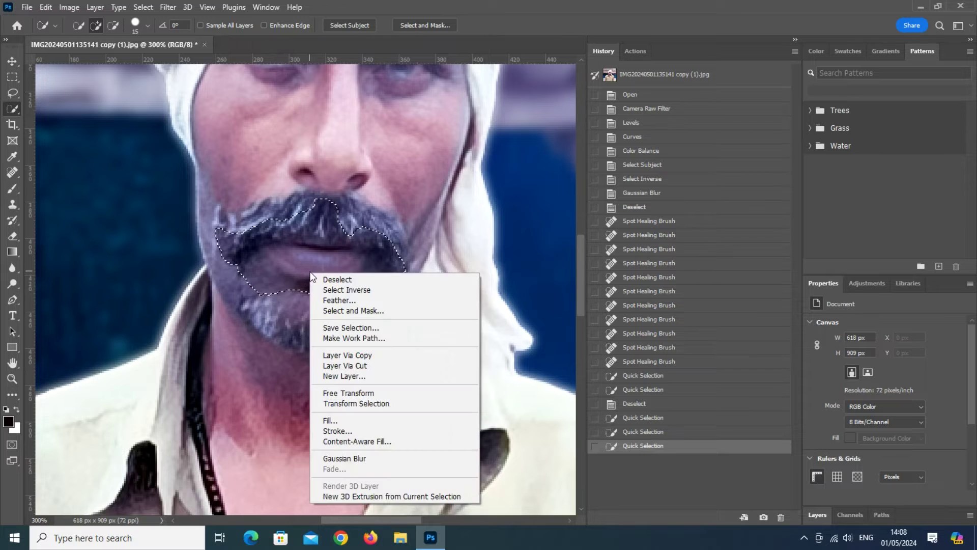
left_click(330, 301)
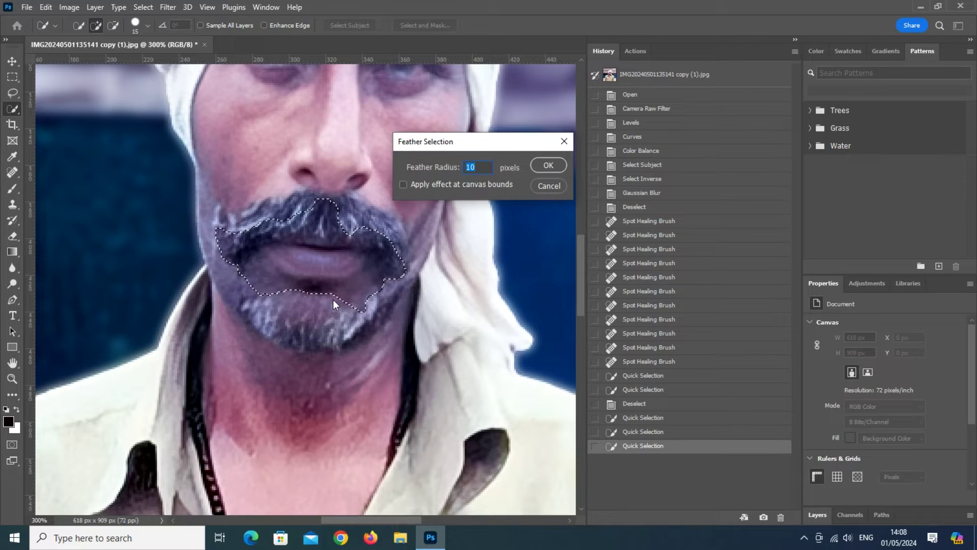
key("Return")
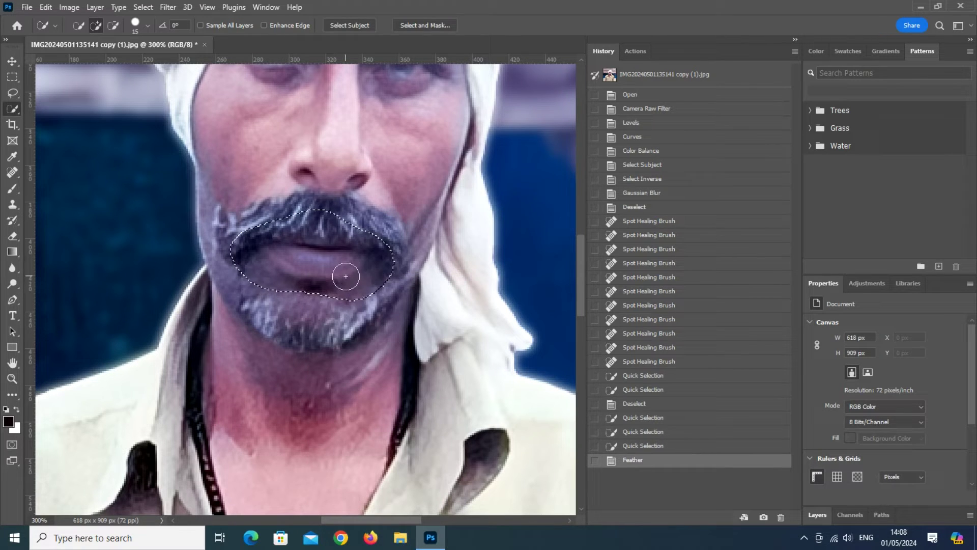
Step: Brighten the selection by raising the curve in Curves, then deselect
key("ctrl+m")
left_click(693, 309)
left_click_drag(692, 309, 676, 306)
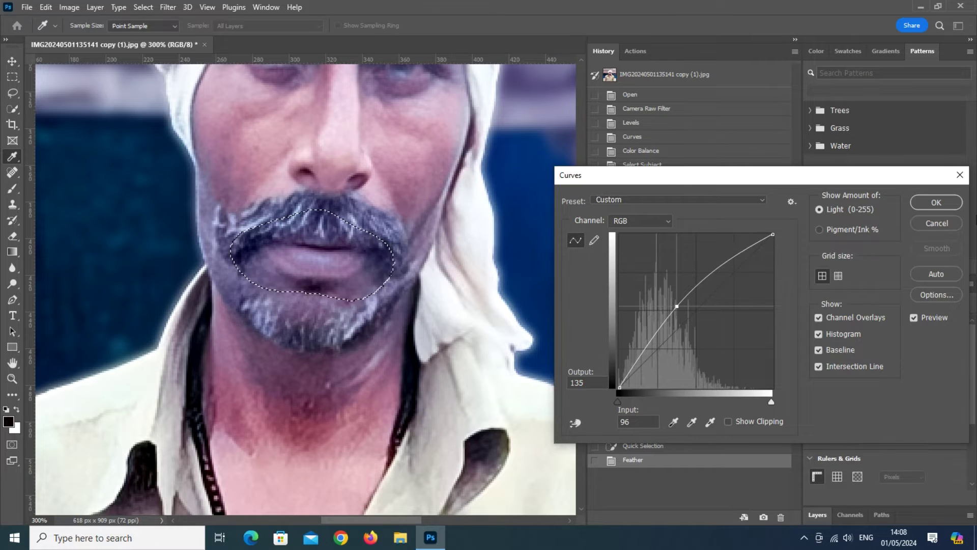
left_click(924, 203)
key("ctrl+d")
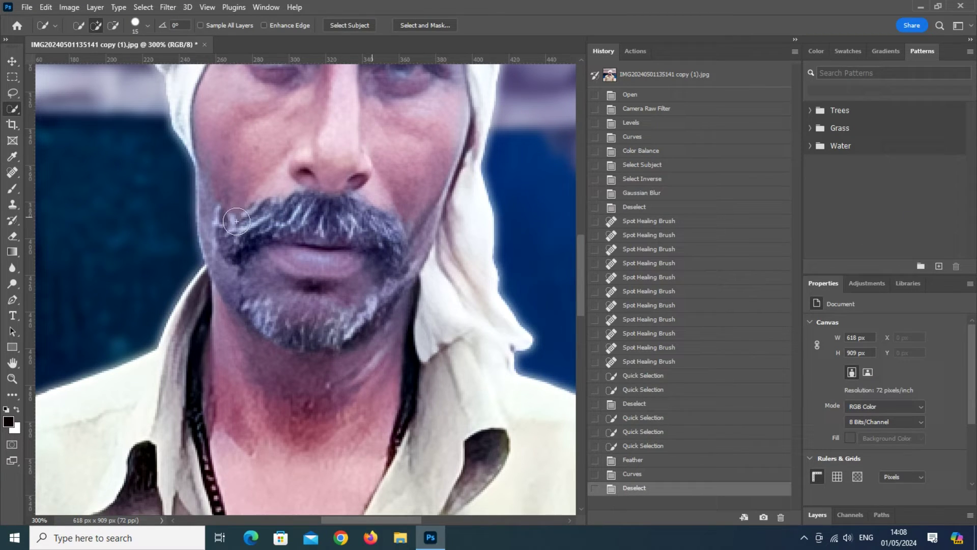
left_click(12, 61)
key("ctrl+minus")
key("ctrl+minus")
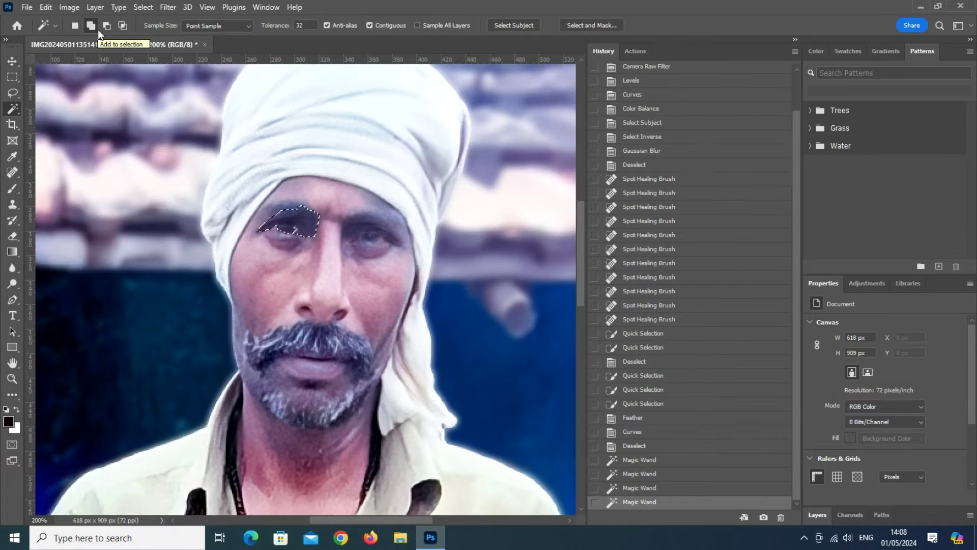
Step: Magic Wand select the eye skin, cheeks, beard, moustache and neck
left_click(371, 243)
left_click(375, 255)
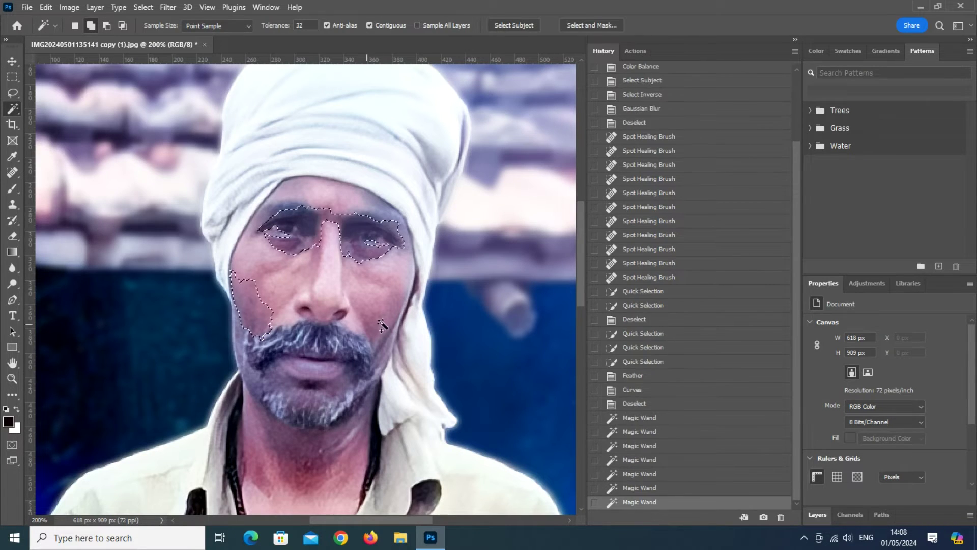
left_click(380, 323)
left_click(357, 389)
left_click(306, 390)
left_click(258, 356)
left_click(277, 420)
left_click(257, 461)
scroll(285, 458, "down", 3)
left_click(293, 489)
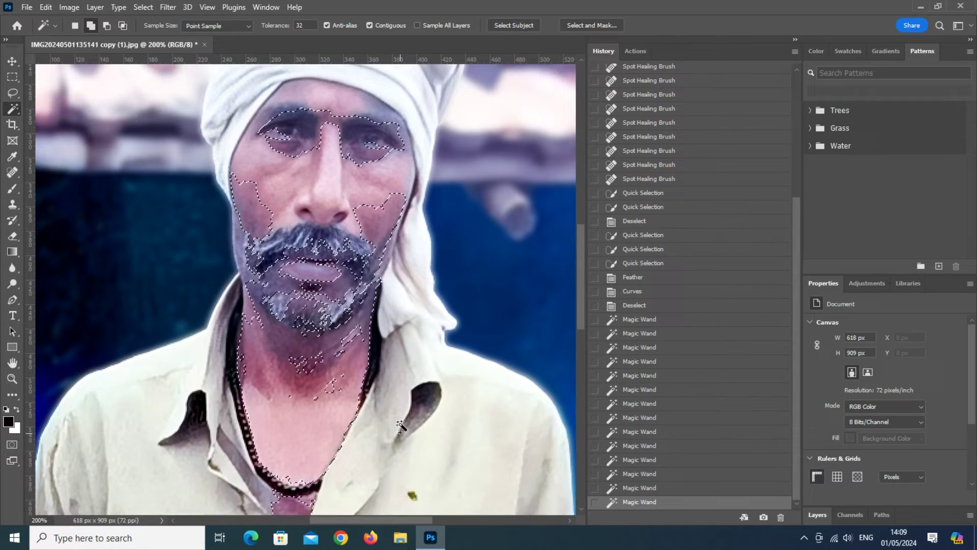
scroll(387, 326, "up", 1)
Step: Feather the face selection and brighten it with Curves, then deselect
right_click(372, 228)
left_click(407, 419)
key("Return")
key("ctrl+m")
left_click_drag(694, 308, 672, 307)
key("Return")
key("ctrl+d")
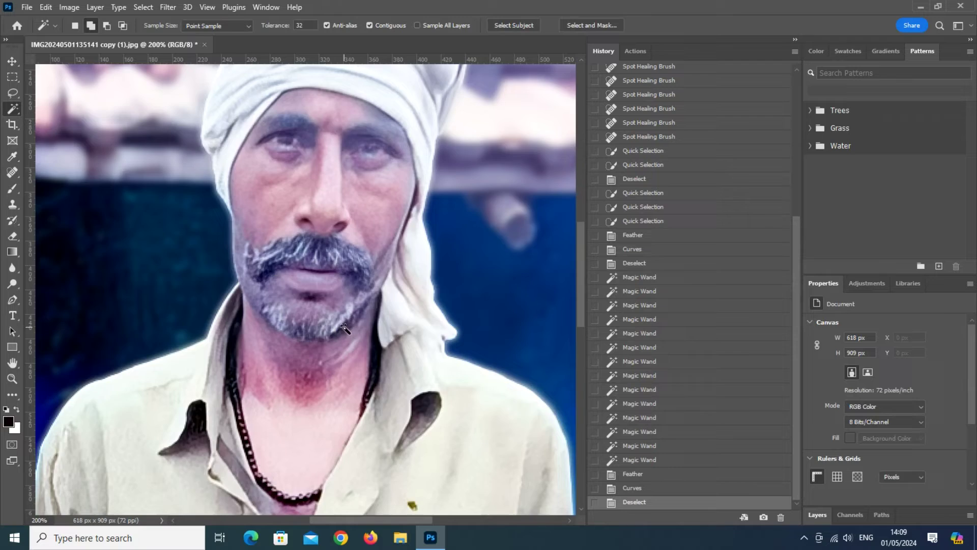
key("ctrl+minus")
key("ctrl+minus")
Step: Magic Wand select the collar and chest area
scroll(344, 324, "down", 1)
left_click(348, 336)
left_click(305, 327)
key("ctrl+d")
left_click(275, 351)
key("ctrl+m")
left_click_drag(699, 313, 701, 356)
key("Escape")
Step: Feather the collar selection and darken it with Curves, then deselect
right_click(278, 359)
left_click(314, 255)
key("Return")
key("ctrl+m")
left_click_drag(710, 314, 714, 327)
key("Return")
key("ctrl+d")
Step: Compare the portrait against an earlier History state, then return to the latest edit
key("v")
left_click(795, 40)
scroll(451, 382, "up", 1)
key("ctrl+minus")
key("ctrl+plus")
key("ctrl+plus")
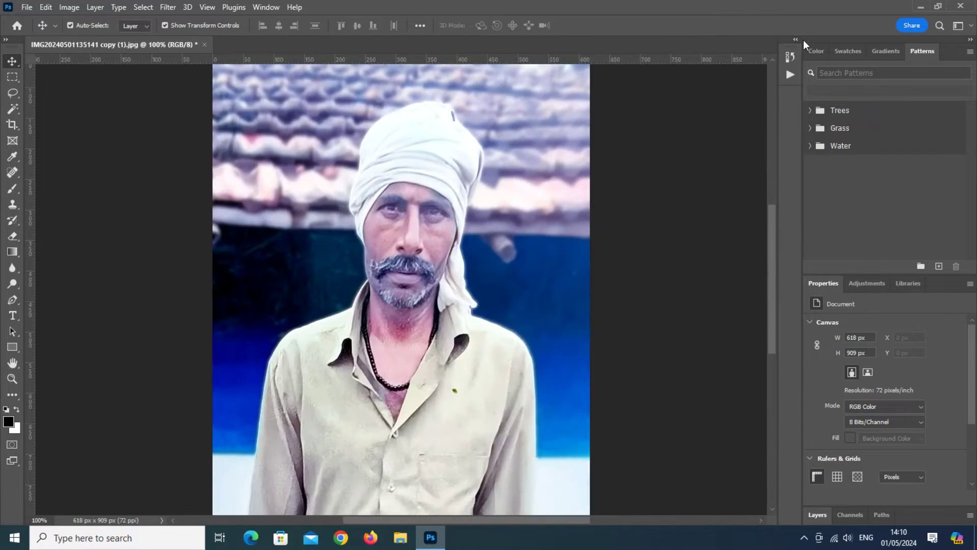
left_click(795, 40)
scroll(702, 156, "up", 7)
left_click(695, 94)
scroll(719, 220, "down", 7)
left_click(638, 503)
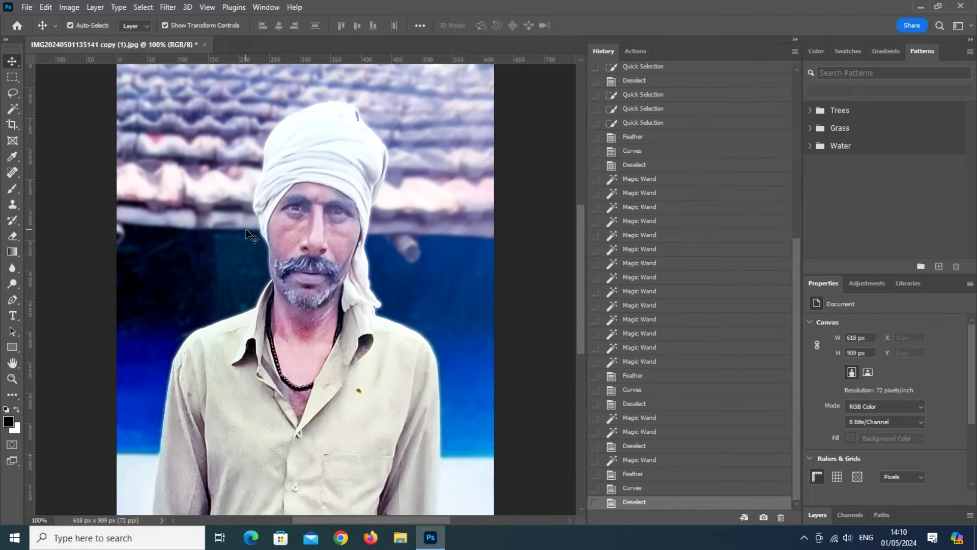
left_click(795, 40)
scroll(419, 297, "down", 3)
scroll(417, 292, "up", 3)
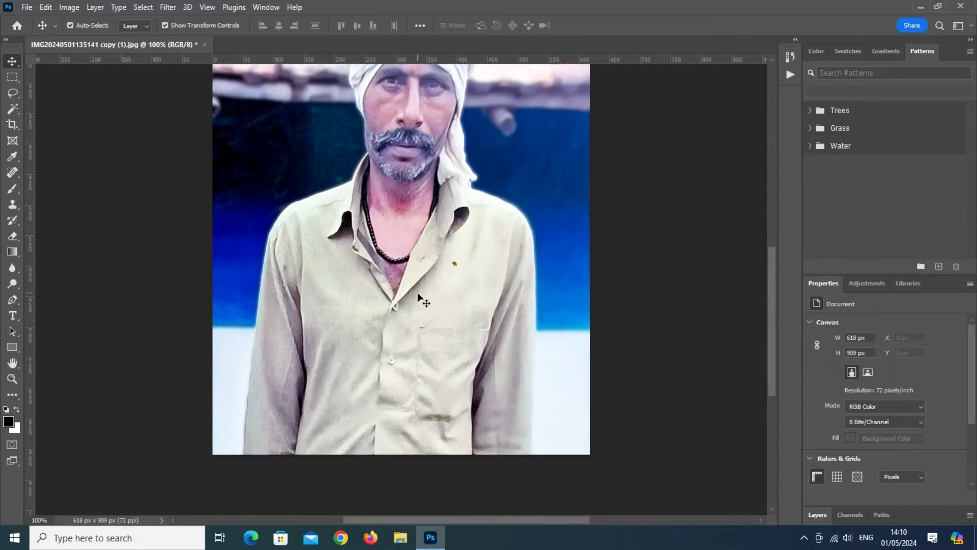
Step: Zoom in on the neck and spot-heal a dark mark there
key("ctrl+plus")
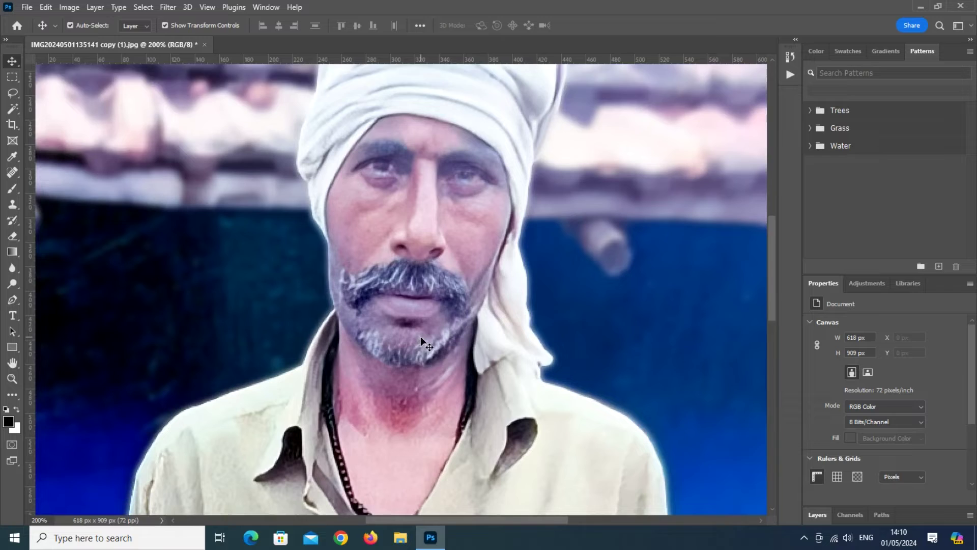
scroll(420, 335, "down", 1)
key("j")
left_click_drag(406, 359, 408, 361)
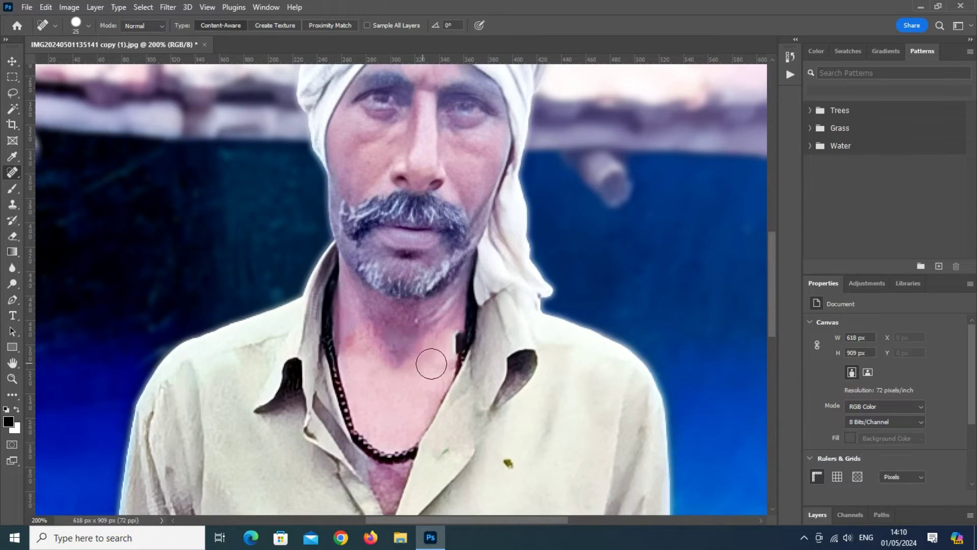
Step: Lightly paint over the reddish neck skin with a soft brush at 56% flow
key("b")
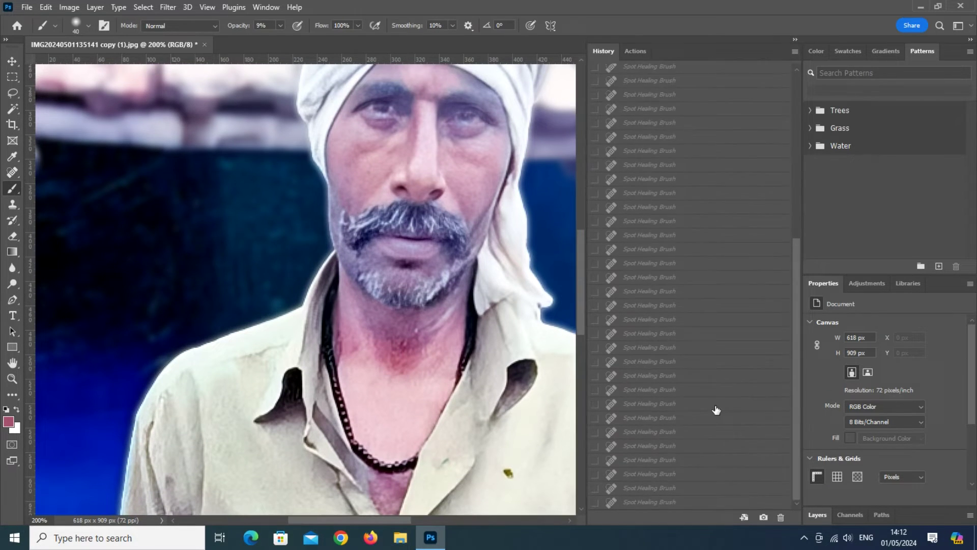
scroll(409, 424, "up", 2)
scroll(497, 240, "down", 3)
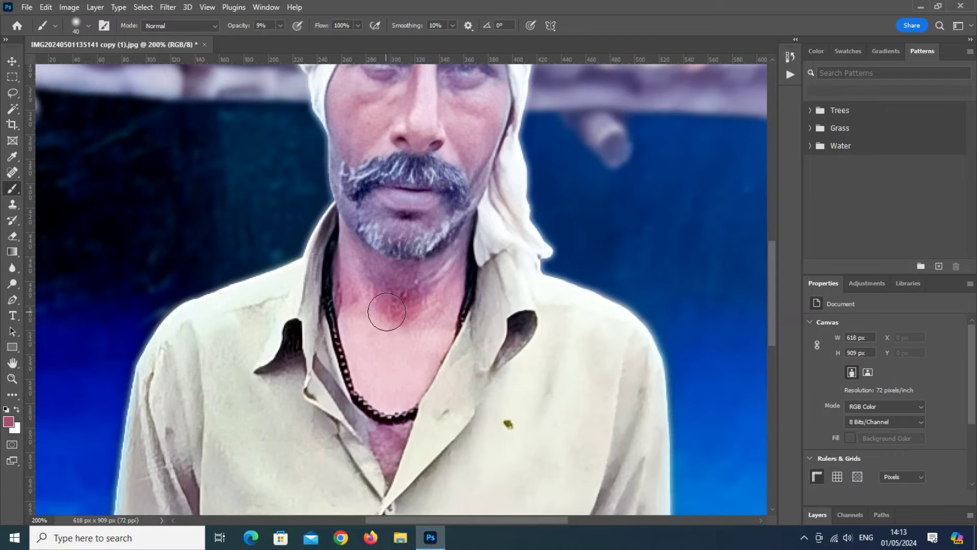
left_click_drag(357, 26, 337, 40)
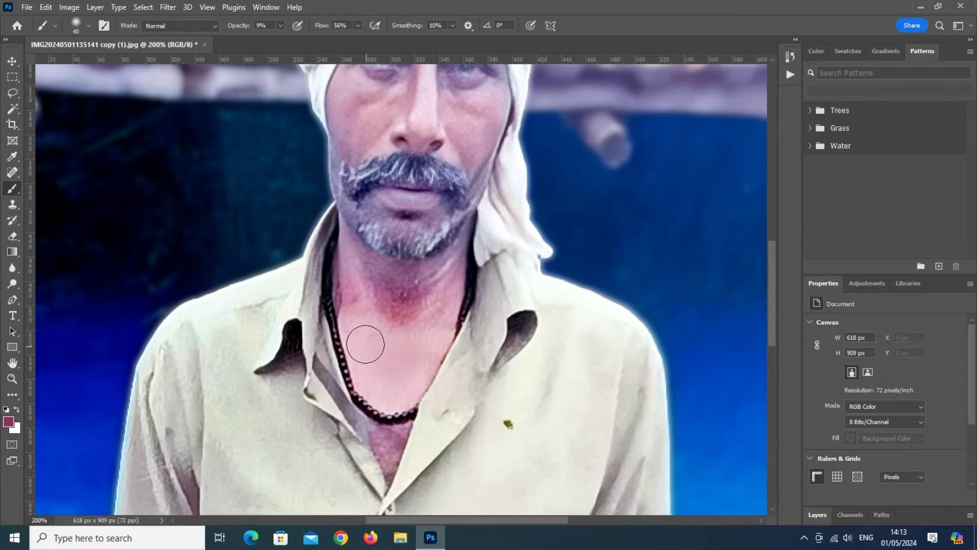
mouse_move(348, 274)
left_mouse_down()
mouse_move(453, 306)
mouse_move(421, 309)
mouse_move(365, 343)
mouse_move(360, 321)
left_mouse_up()
Step: Revert to an earlier edit state from the History panel
key("ctrl+minus")
key("ctrl+minus")
key("ctrl+minus")
key("ctrl+plus")
key("ctrl+plus")
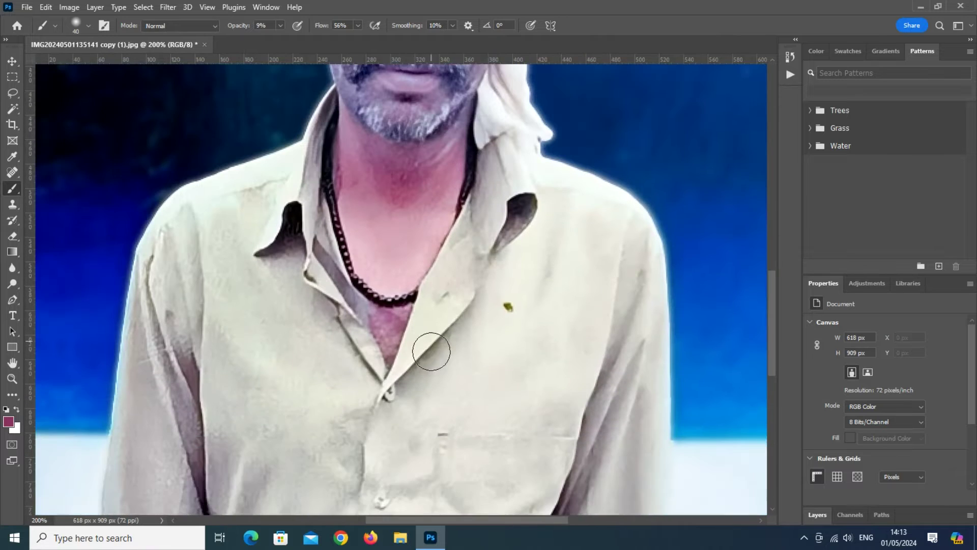
scroll(431, 284, "up", 3)
left_click(795, 40)
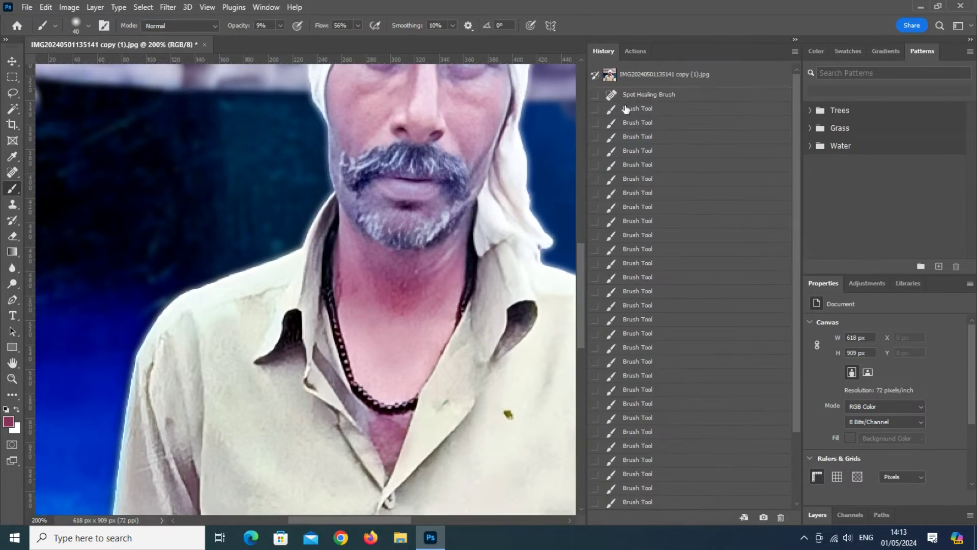
left_click(629, 95)
left_click(798, 40)
Step: Select the neck and chest by colour, feather it, and adjust its tone with Curves
left_click(13, 109)
left_click(402, 352)
left_click(389, 433)
left_click(399, 303)
key("shift+F6")
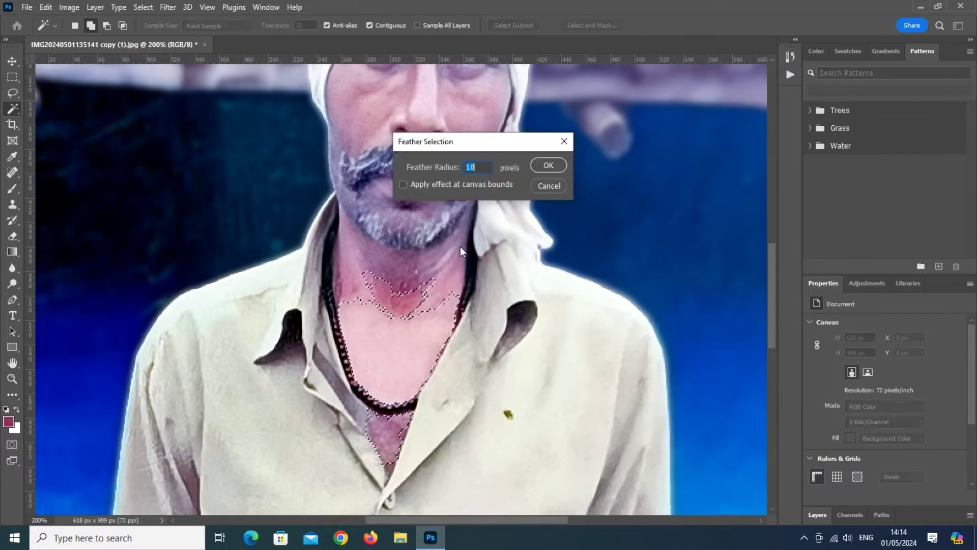
key("Return")
key("ctrl+m")
left_click_drag(670, 320, 706, 323)
key("Return")
key("ctrl+d")
Step: Open an earlier copy of the photo from Downloads for comparison, then close it
key("ctrl+minus")
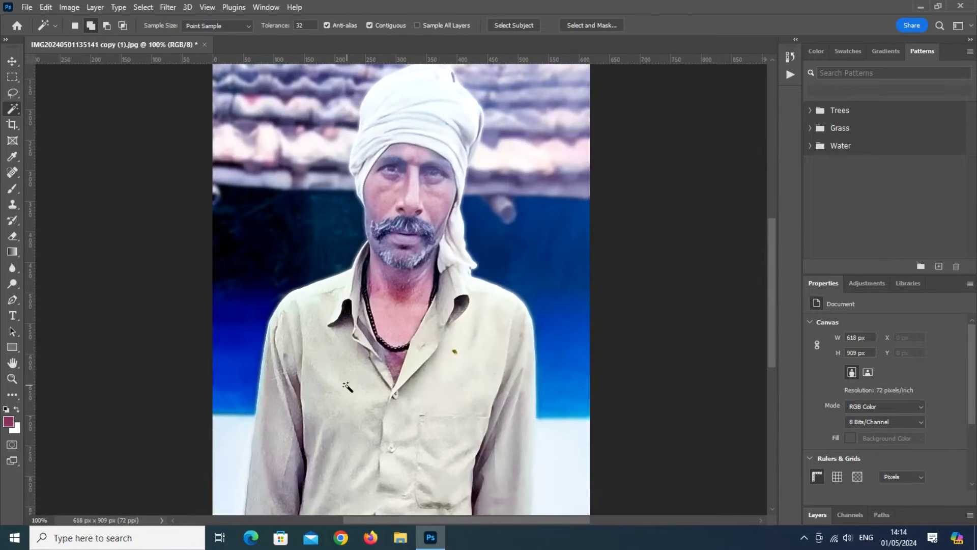
key("ctrl+plus")
key("ctrl+plus")
left_click(401, 538)
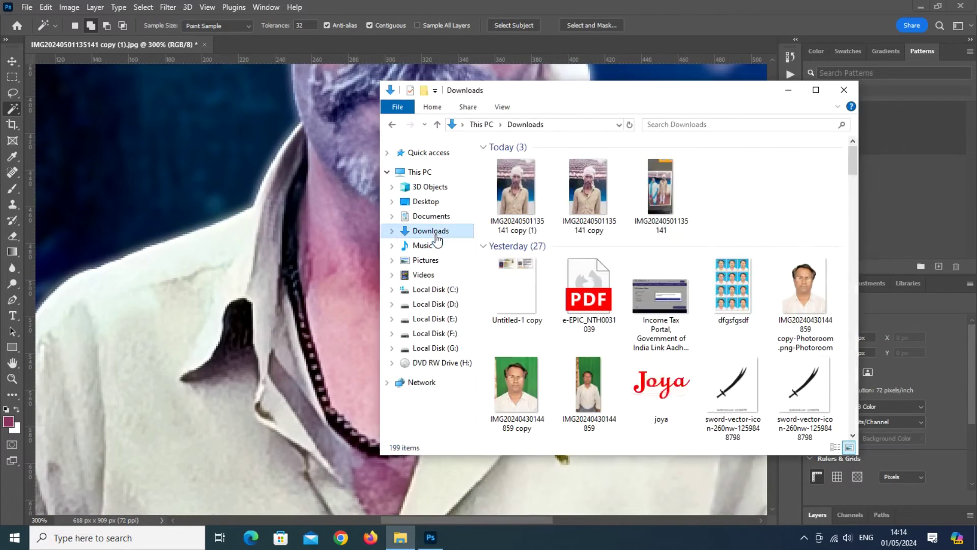
double_click(588, 194)
scroll(637, 206, "up", 3)
left_click(958, 19)
left_click(851, 90)
Step: Lasso-select the neck area at 200% zoom
scroll(430, 297, "up", 1)
key("ctrl+minus")
scroll(426, 297, "down", 1)
scroll(429, 301, "up", 1)
key("l")
mouse_move(263, 200)
left_mouse_down()
mouse_move(331, 224)
mouse_move(306, 458)
mouse_move(281, 214)
left_mouse_up()
right_click(374, 319)
key("Escape")
Step: Apply Color Balance (-45, +9, +17) to the neck selection and deselect
left_click(69, 7)
mouse_move(122, 39)
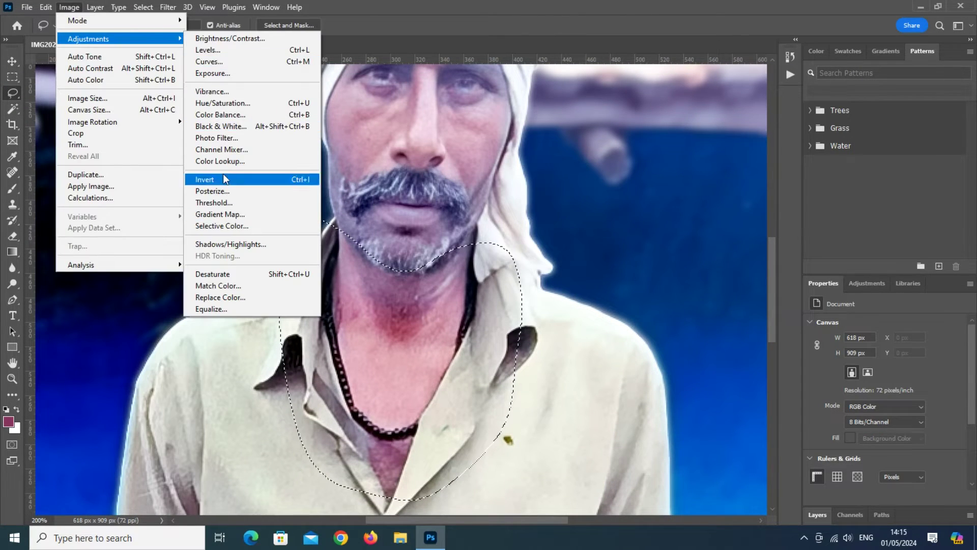
left_click(222, 117)
left_click_drag(644, 270, 655, 305)
key("Return")
key("ctrl+d")
key("v")
key("ctrl+minus")
key("ctrl+minus")
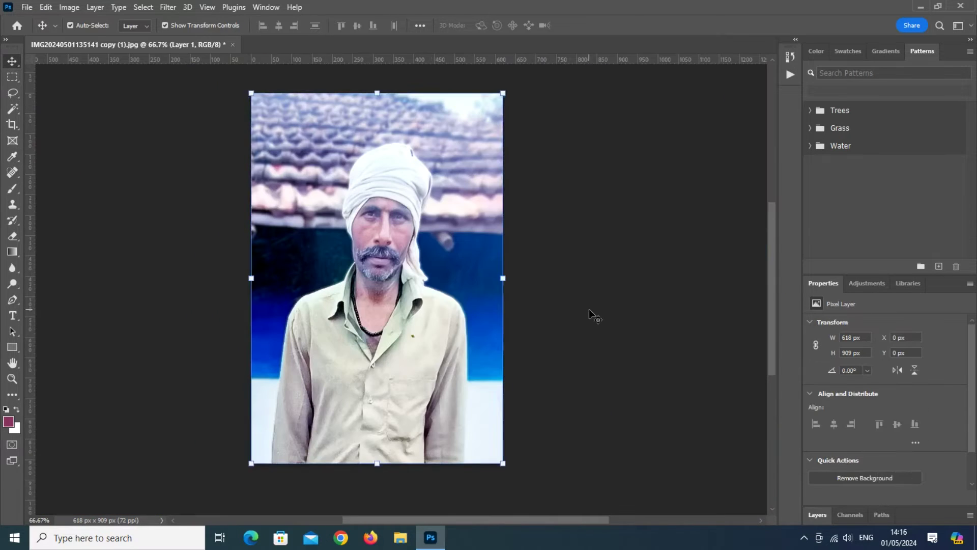
Step: Make Layer 1 active and lasso the neck and collar, then deselect to restart
scroll(581, 307, "down", 1)
left_click(408, 268)
key("ctrl+plus")
left_click(15, 96)
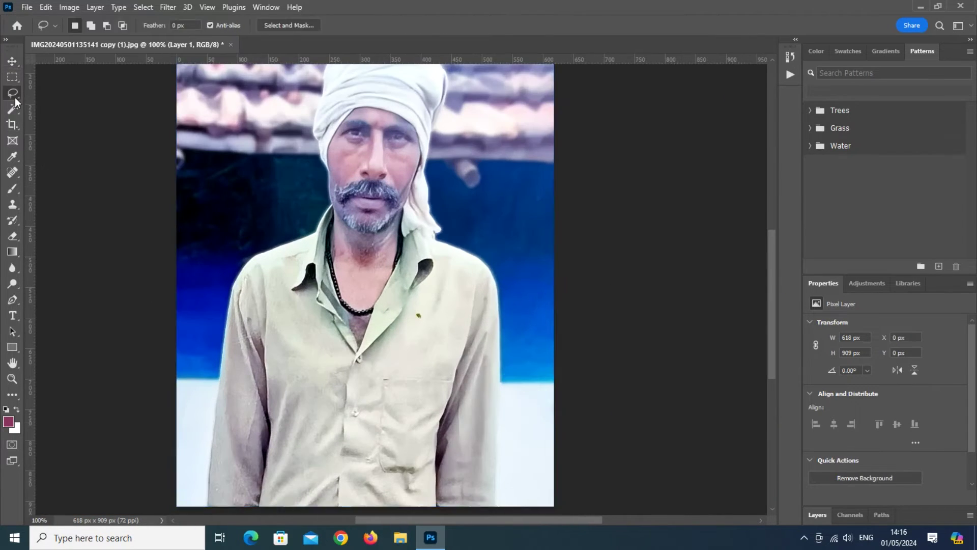
left_click_drag(366, 235, 374, 243)
mouse_move(398, 286)
left_mouse_down()
mouse_move(318, 262)
mouse_move(330, 210)
mouse_move(345, 309)
mouse_move(387, 346)
mouse_move(385, 259)
mouse_move(340, 249)
left_mouse_up()
key("ctrl+d")
Step: Feather the new neck selection and lower the Curves midpoint from 126 to 109
right_click(360, 283)
left_click(396, 315)
key("Return")
key("ctrl+m")
left_click_drag(695, 312, 700, 327)
left_click(936, 202)
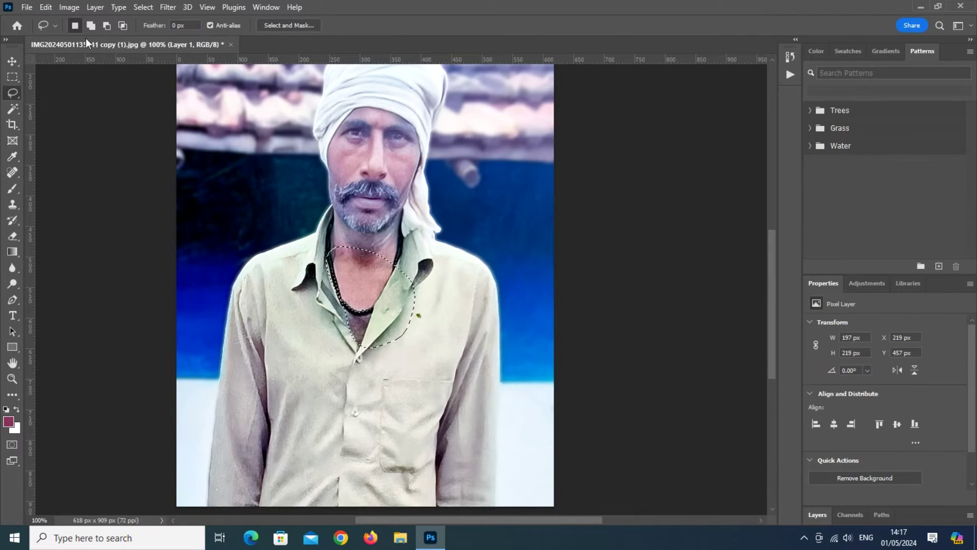
Step: Apply a -5 Color Balance to the neck selection and deselect
left_click(69, 8)
mouse_move(117, 39)
left_click(220, 115)
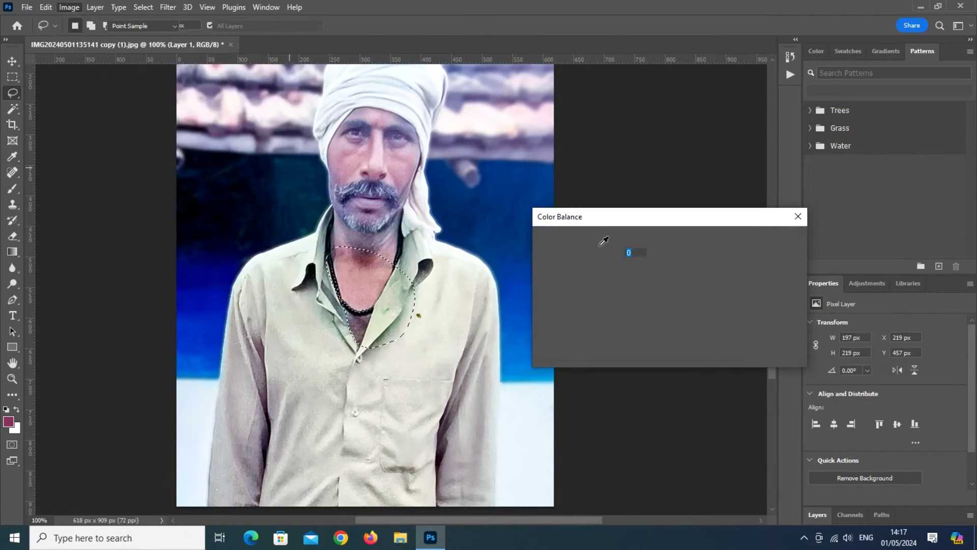
key("Return")
key("ctrl+d")
key("v")
scroll(285, 327, "up", 3)
scroll(284, 326, "down", 2)
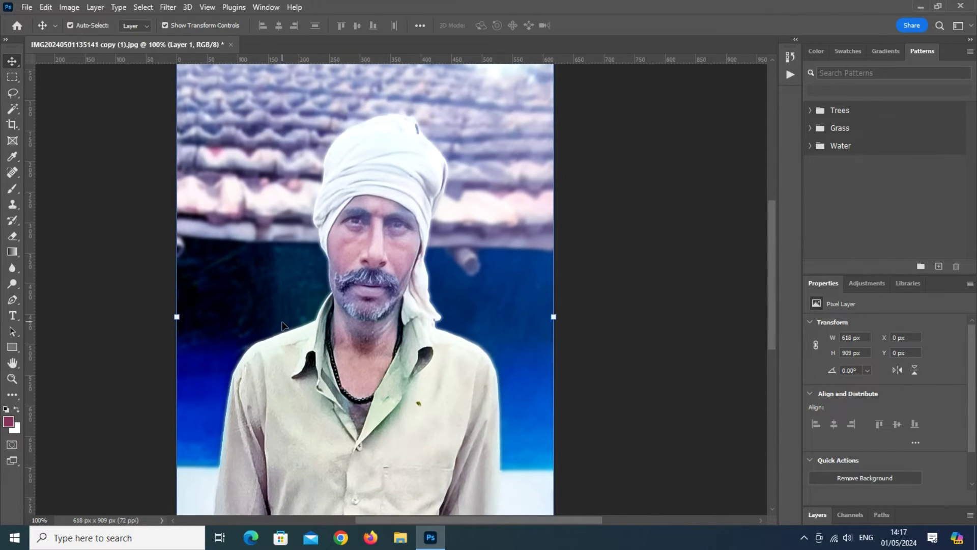
Step: Lasso the face and turban and feather the selection by 10 pixels
key("l")
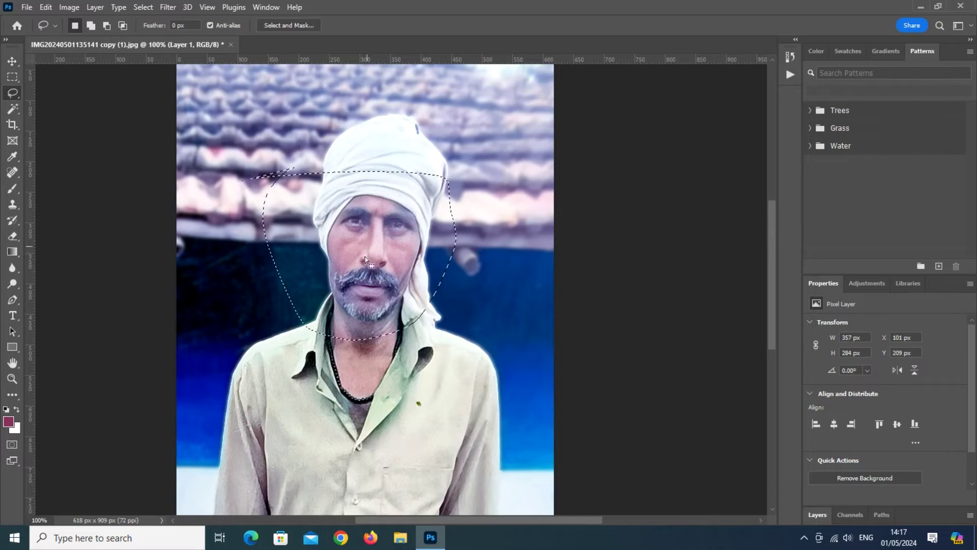
mouse_move(275, 182)
left_mouse_down()
mouse_move(437, 346)
mouse_move(301, 185)
left_mouse_up()
right_click(366, 235)
left_click(414, 267)
key("Return")
Step: Try a cyan Color Balance shift on the head, then cancel it and deselect
left_click(63, 7)
mouse_move(101, 37)
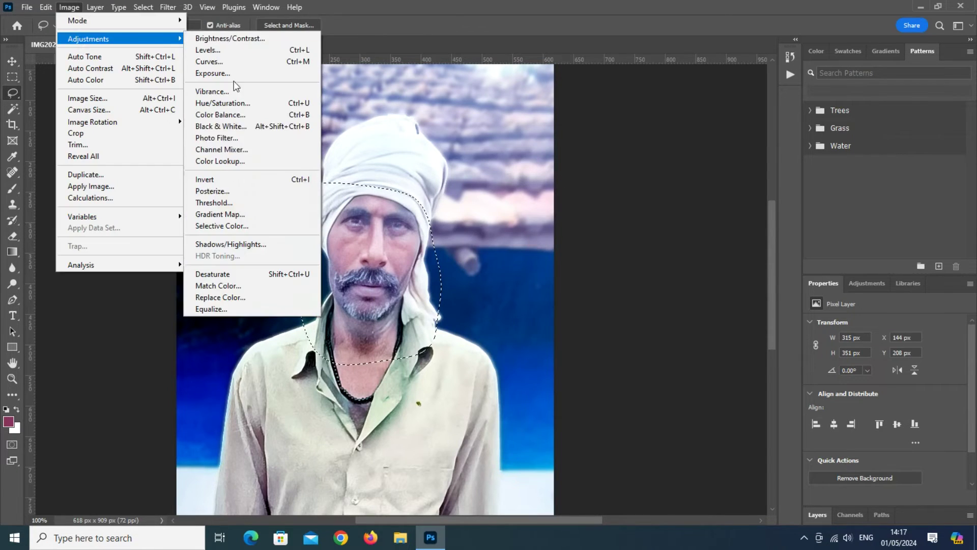
left_click(283, 127)
mouse_move(643, 269)
left_mouse_down()
mouse_move(633, 297)
mouse_move(658, 297)
left_mouse_up()
left_click(774, 266)
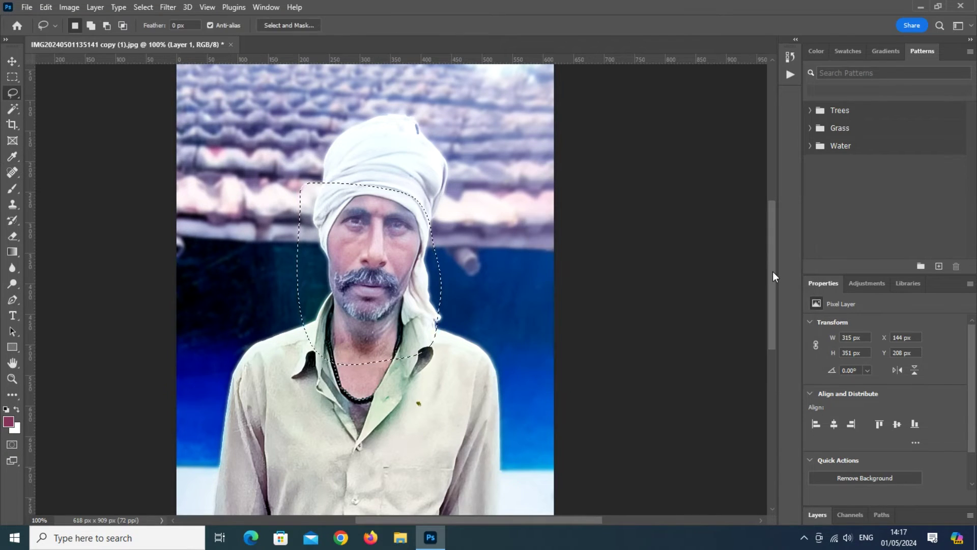
key("v")
key("ctrl+d")
scroll(491, 387, "down", 3)
scroll(490, 388, "up", 2)
scroll(487, 385, "down", 1)
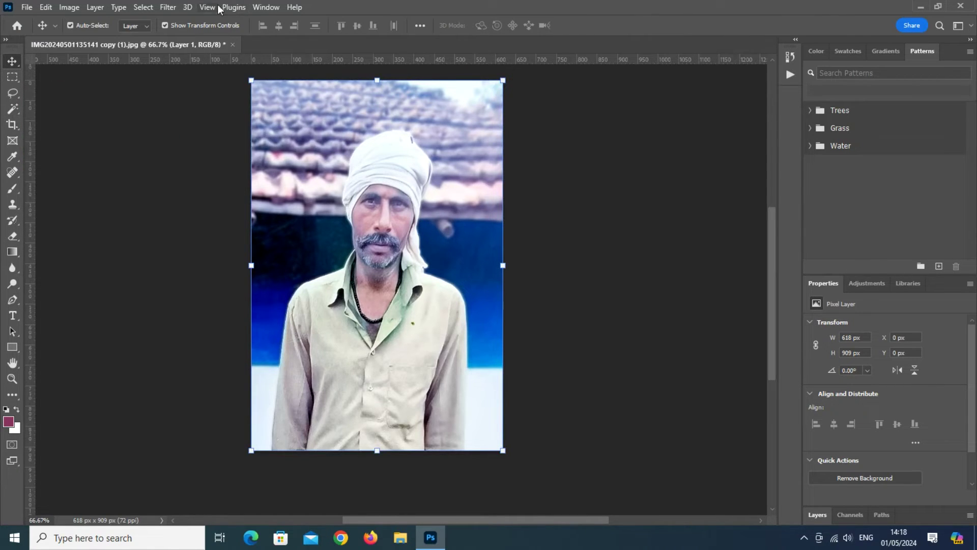
Step: Use Select Subject on the man, then invert the selection to the background
left_click(168, 7)
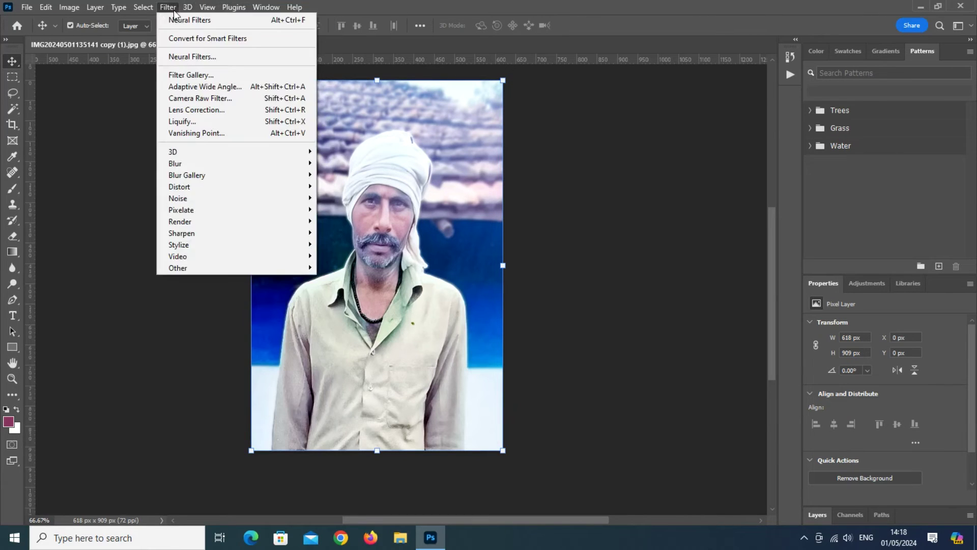
mouse_move(143, 7)
left_click(165, 151)
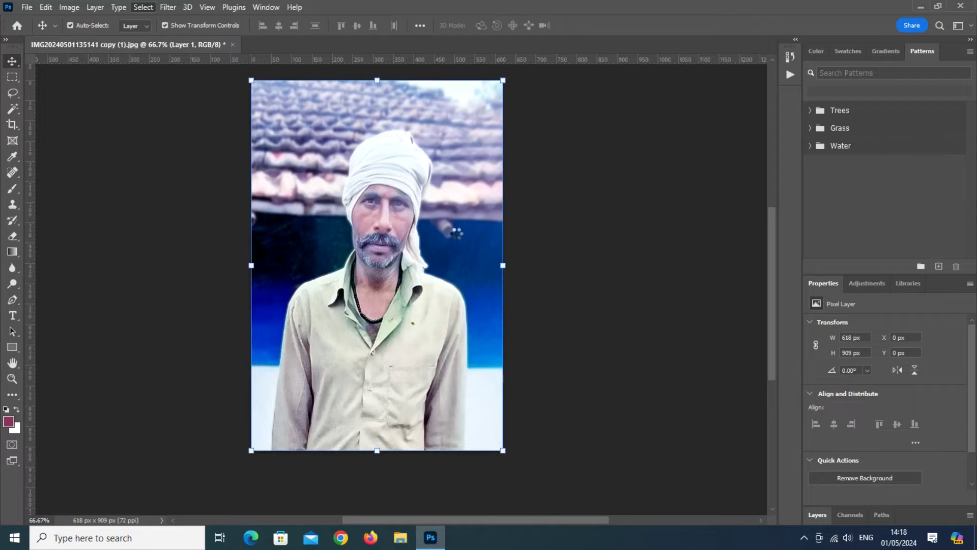
left_click(15, 72)
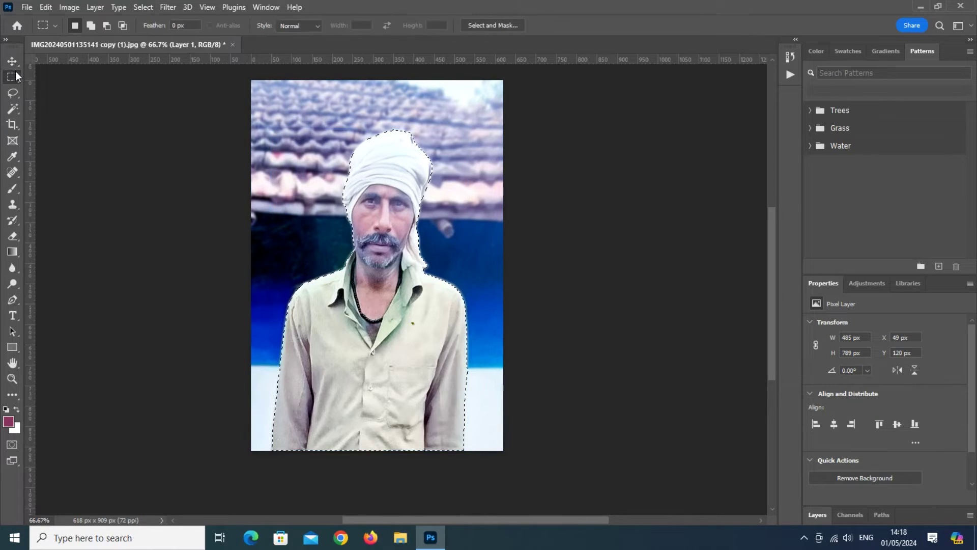
right_click(313, 157)
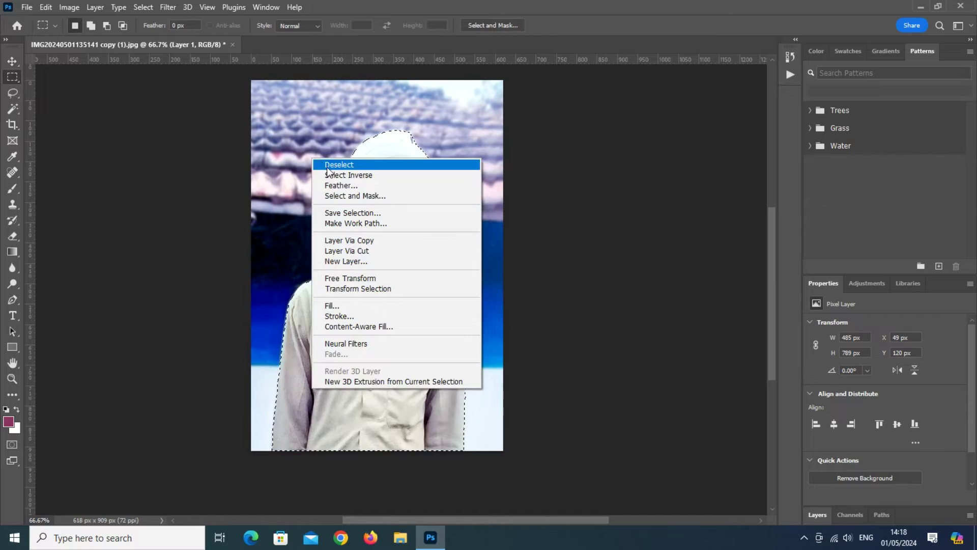
left_click(354, 175)
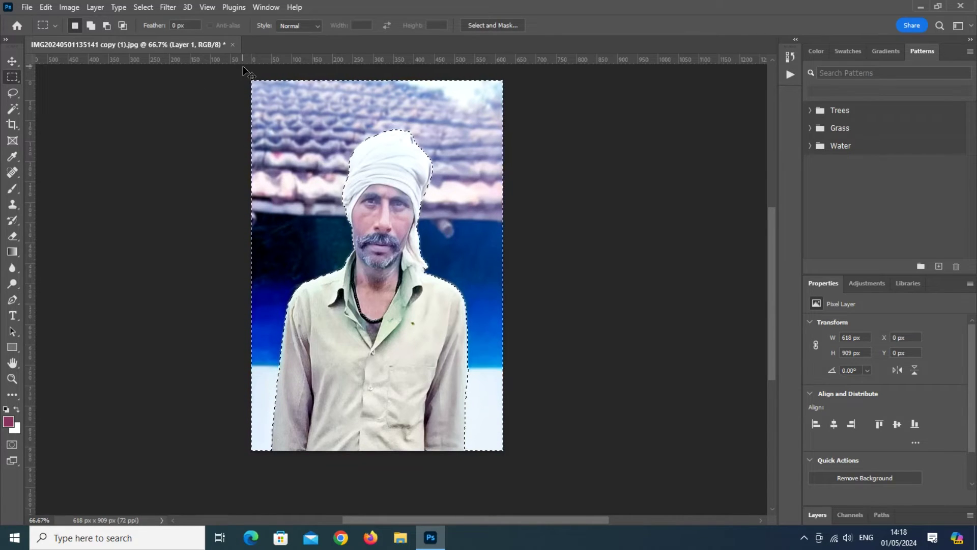
Step: Darken the background with a Curves point moved from 152 to 94
key("ctrl+m")
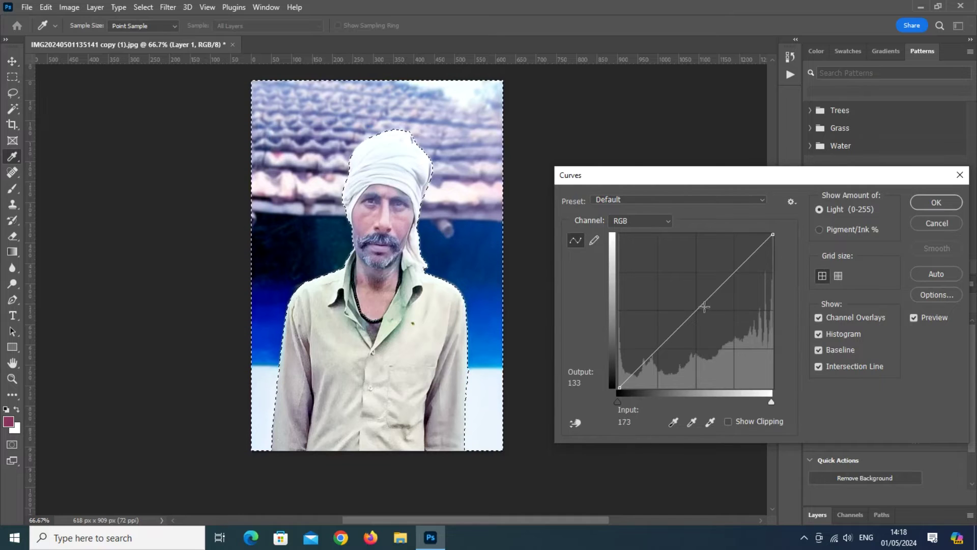
left_click_drag(700, 309, 711, 330)
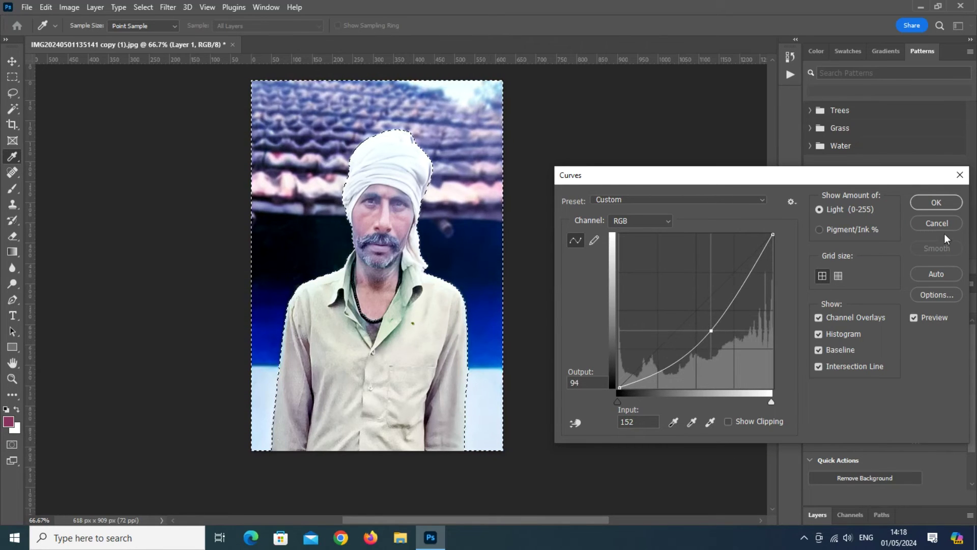
left_click(933, 207)
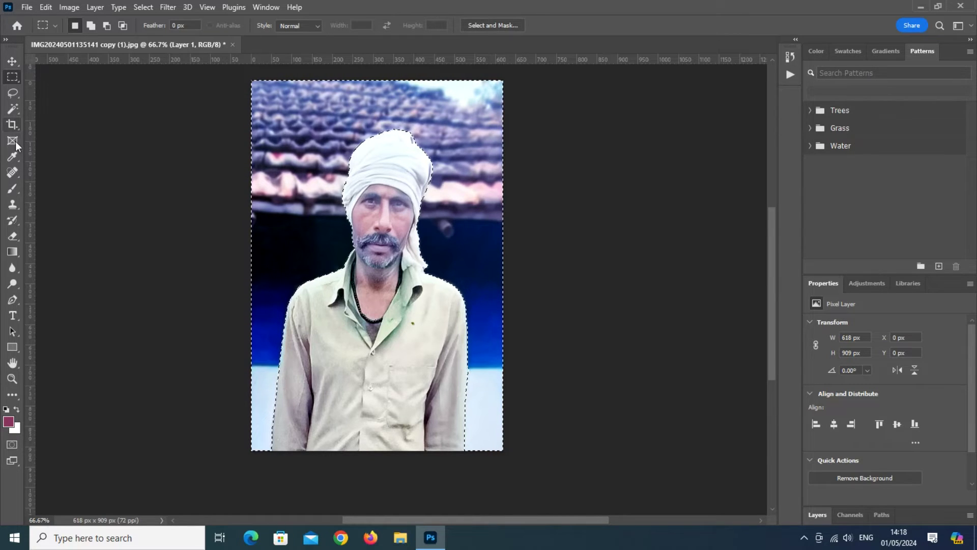
Step: Spot-heal the top-right background blemish and drag the portrait into the Untitled-1 A4 document
left_click(15, 172)
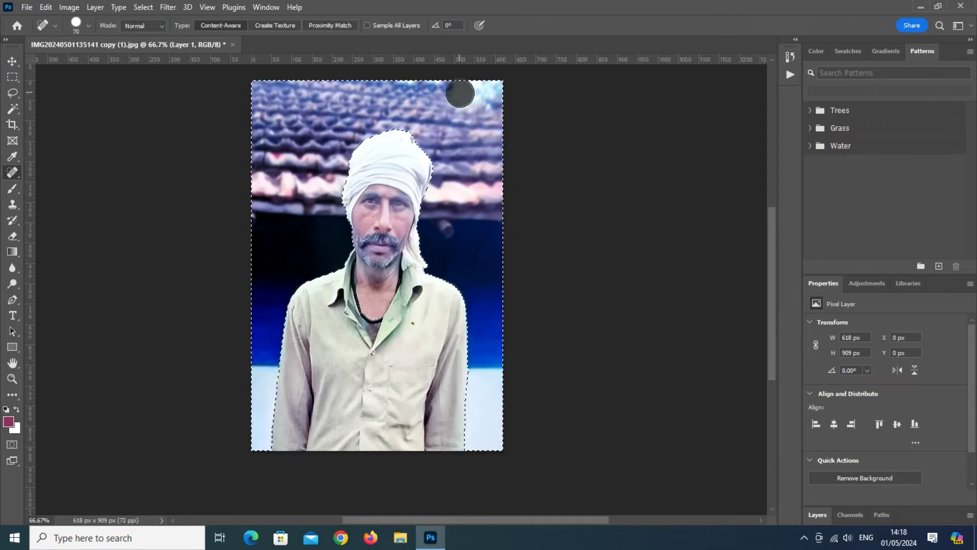
left_click_drag(490, 105, 492, 106)
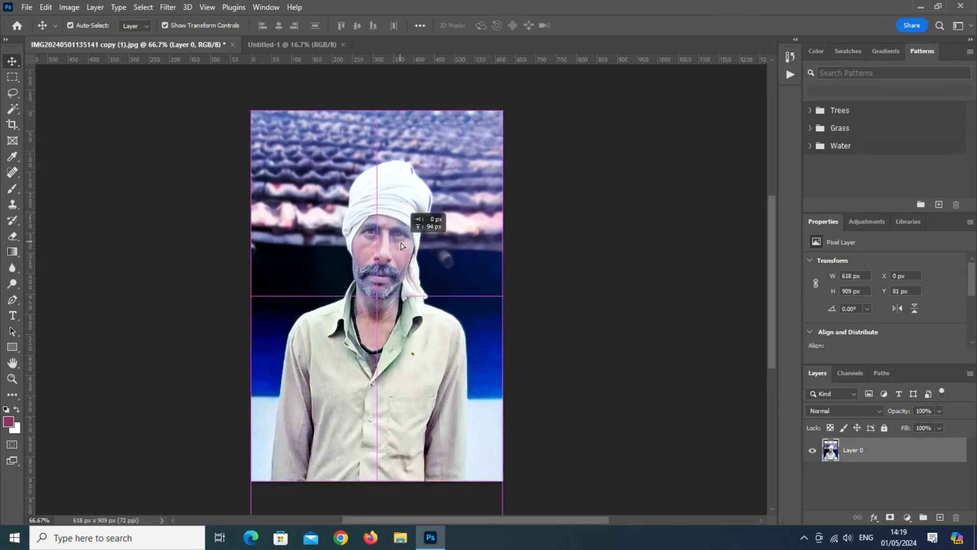
left_click_drag(402, 249, 404, 254)
left_click_drag(455, 320, 420, 212)
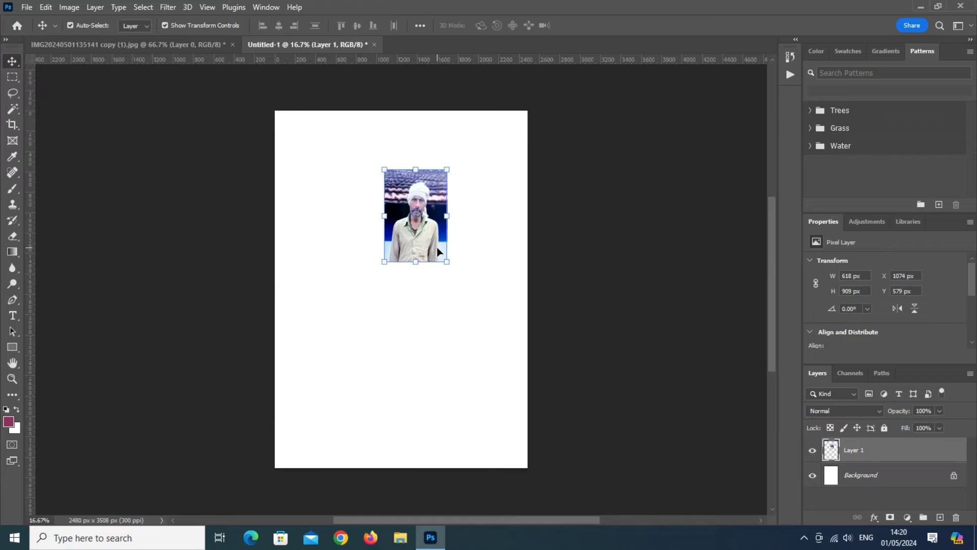
Step: Scale up the portrait, rotate it about -2°, then enlarge it to 2690 x 3825 px
left_click_drag(447, 262, 635, 471)
left_click_drag(506, 350, 424, 287)
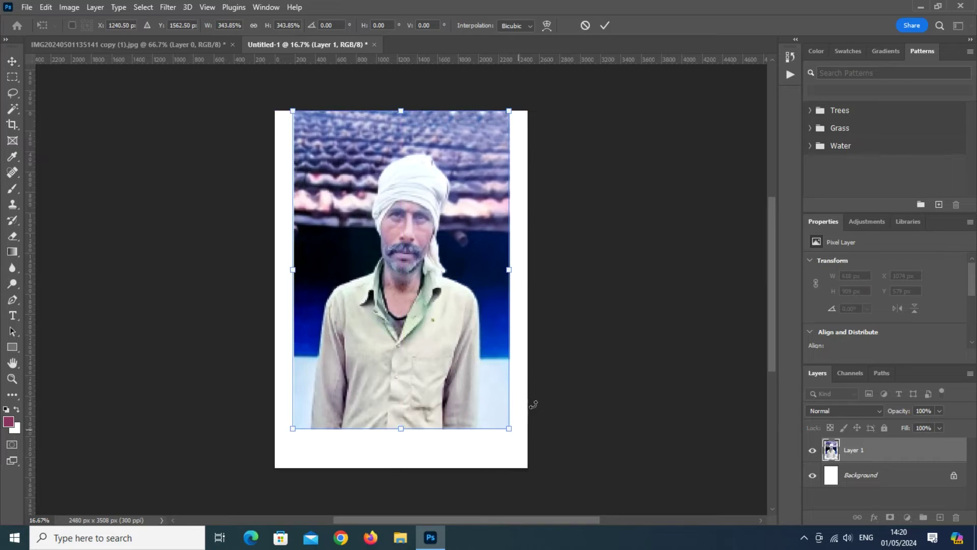
left_click_drag(516, 441, 530, 446)
key("Return")
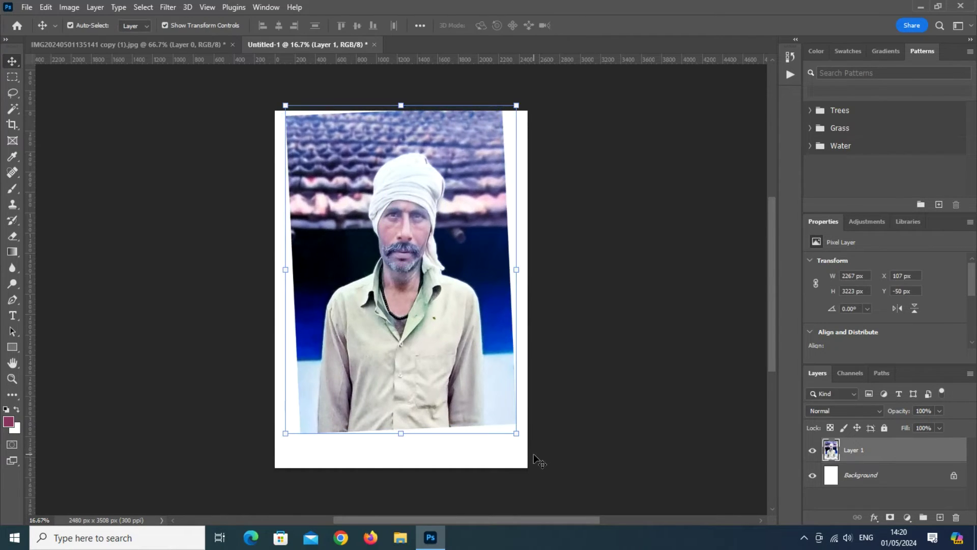
left_click_drag(518, 436, 562, 497)
left_click_drag(462, 430, 437, 404)
key("Return")
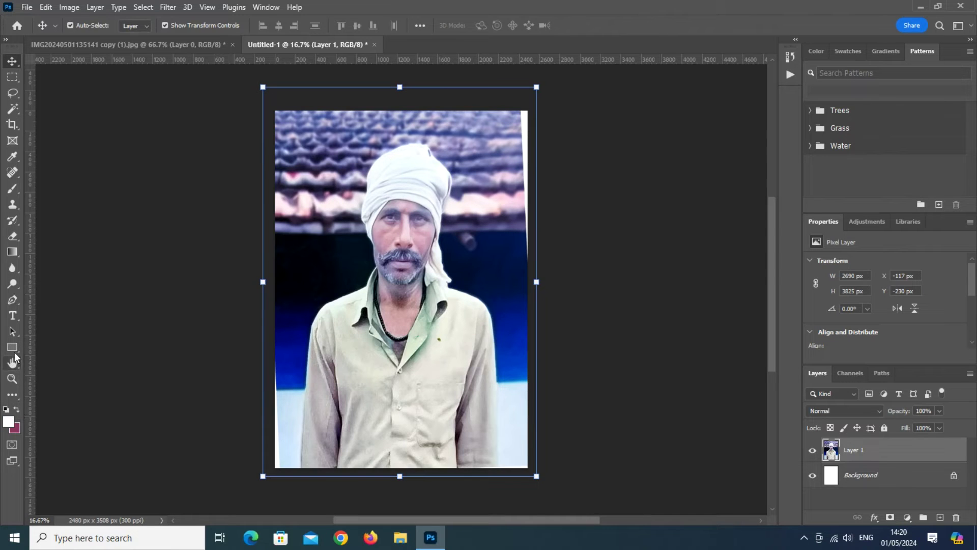
Step: Draw a white strip across the page bottom and start the caption with 'स्वर्गीय श्री'
left_click(12, 347)
mouse_move(276, 410)
left_mouse_down()
mouse_move(528, 467)
mouse_move(532, 441)
left_mouse_up()
key("Return")
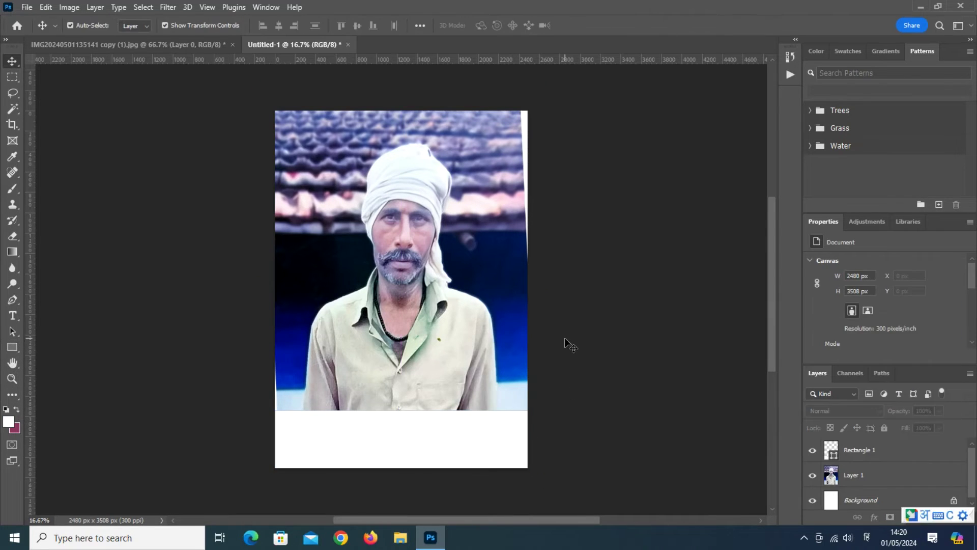
key("t")
left_click(287, 425)
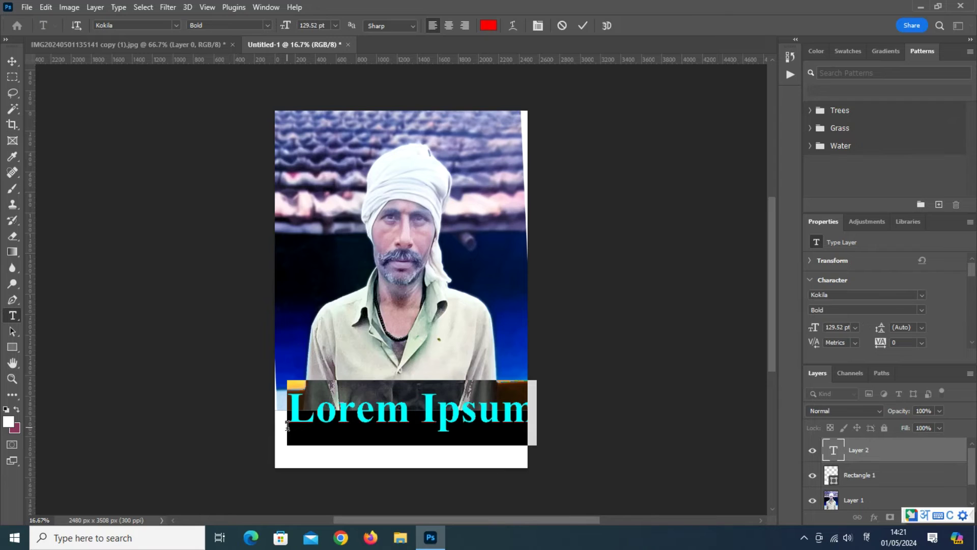
type("स्वर्गीय श्री")
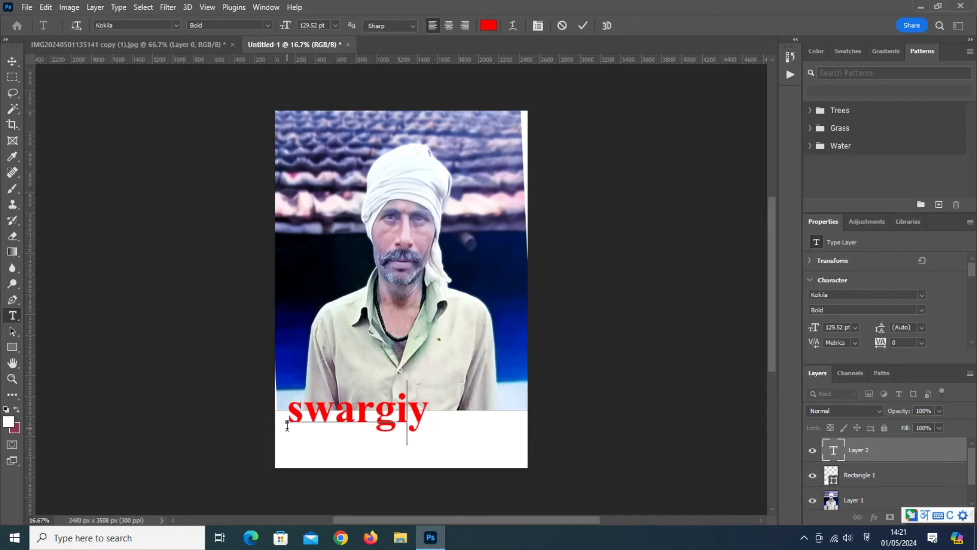
Step: Resize and position the title, append the late person's name, and enlarge the line
left_click(12, 61)
left_click_drag(458, 409, 339, 447)
key("Return")
left_click_drag(318, 451, 320, 414)
key("ctrl+plus")
double_click(292, 380)
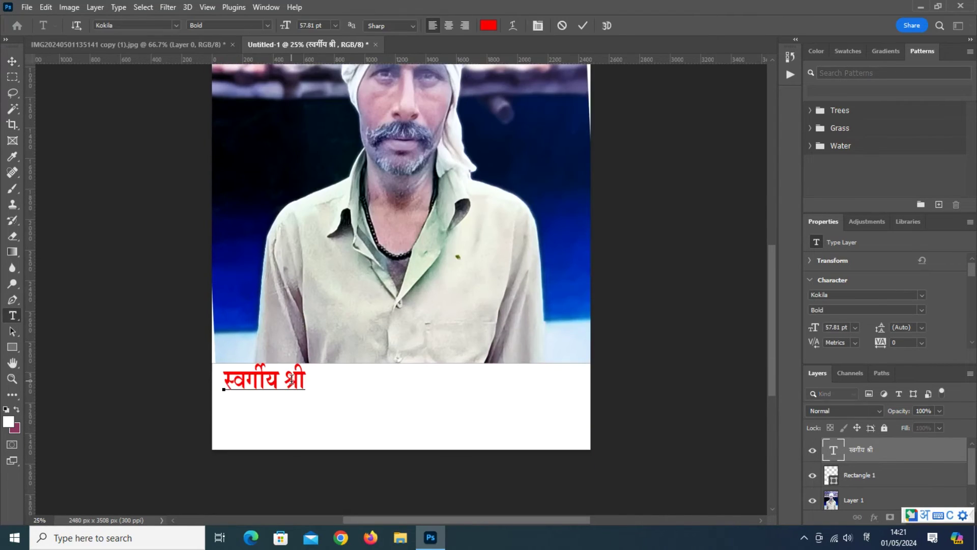
left_click(13, 62)
left_click_drag(445, 405, 537, 418)
key("Return")
Step: Make the title text black
double_click(833, 450)
left_click(489, 25)
left_click(575, 299)
left_click(862, 124)
left_click(12, 62)
Step: Duplicate the title as a second line reading 'स्वर्गवास दिनांक - 23/04/2024'
left_click_drag(391, 371, 392, 401)
double_click(371, 409)
key("ctrl+a")
type("स्वर्गवास din")
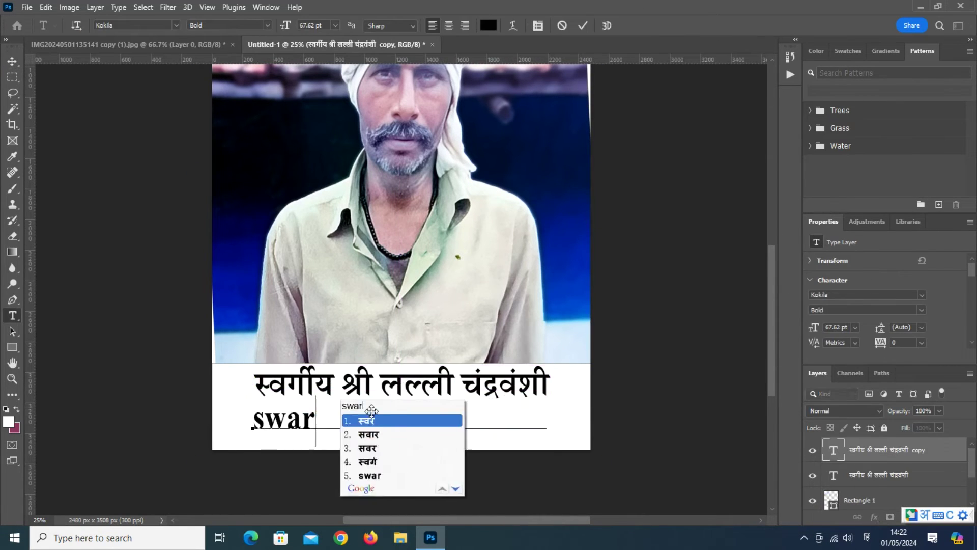
type("ank - 23/")
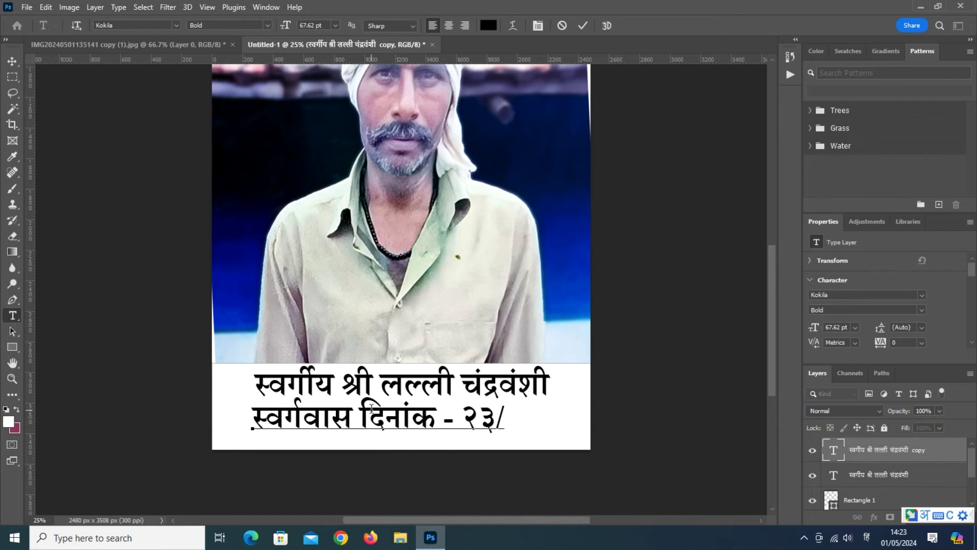
key("BackSpace")
key("BackSpace")
key("BackSpace")
key("alt+shift")
type("23/04/2024")
Step: Resize the date line and move it right into place under the title
key("ctrl+t")
left_click_drag(599, 421, 516, 413)
key("Return")
left_click_drag(467, 438, 484, 437)
left_click(480, 388)
Step: Reposition the title and date lines and shrink the white strip's height around them
left_click_drag(480, 388, 480, 394)
left_click_drag(407, 425, 404, 373)
left_click(356, 443)
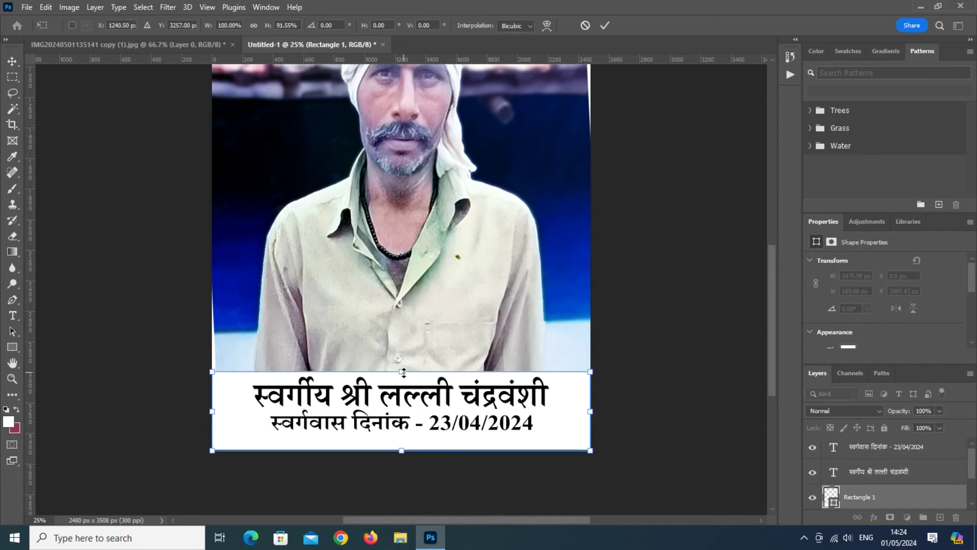
left_click(704, 305)
scroll(561, 339, "up", 5)
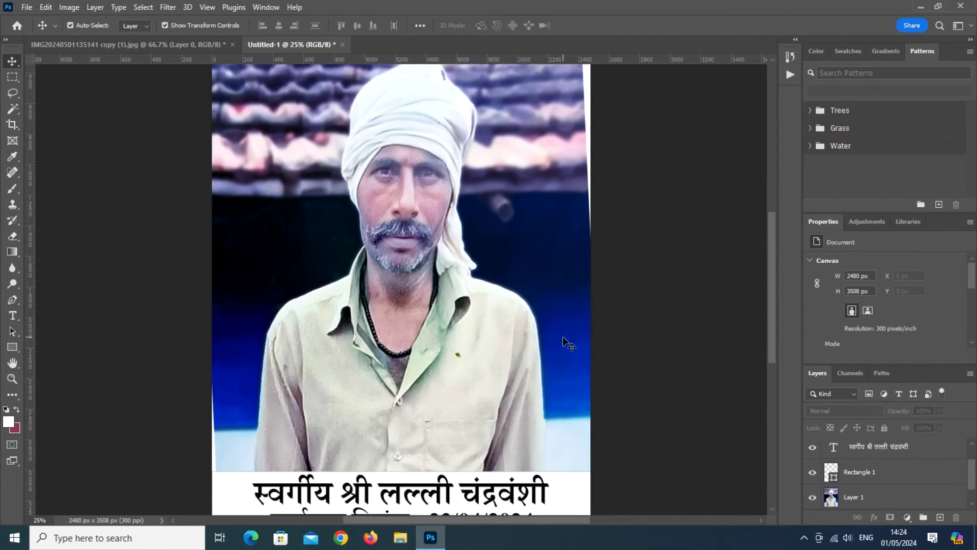
scroll(564, 338, "up", 5)
scroll(564, 338, "down", 5)
Step: Save the page as dsgf.psd and save a JPEG copy
key("ctrl+s")
type("dsgf")
key("Return")
key("Return")
key("ctrl+alt+s")
left_click(267, 246)
left_click(267, 320)
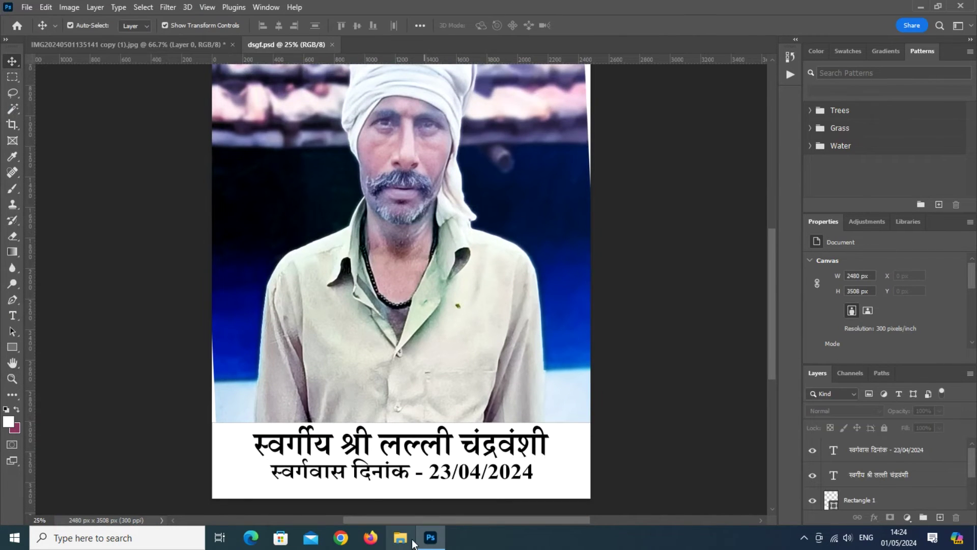
Step: Show the Downloads folder in File Explorer and select the dsgf copy image
left_click(402, 539)
left_click(407, 230)
left_click_drag(561, 99, 484, 85)
left_click(438, 198)
Step: View dsgf copy.jpg in Photos, zooming in on the face, then close it and reselect the file
double_click(436, 173)
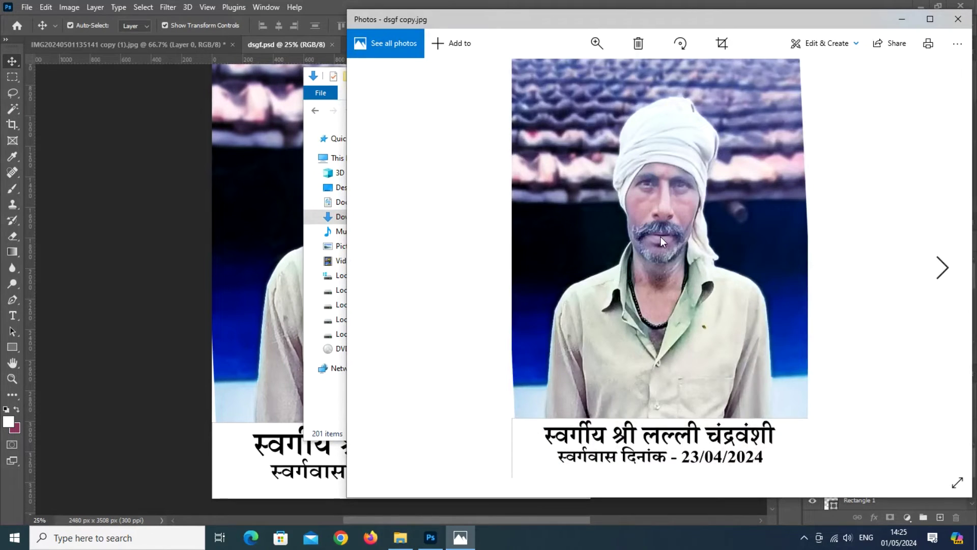
scroll(661, 237, "up", 3)
left_click_drag(661, 237, 698, 231)
scroll(695, 341, "down", 5)
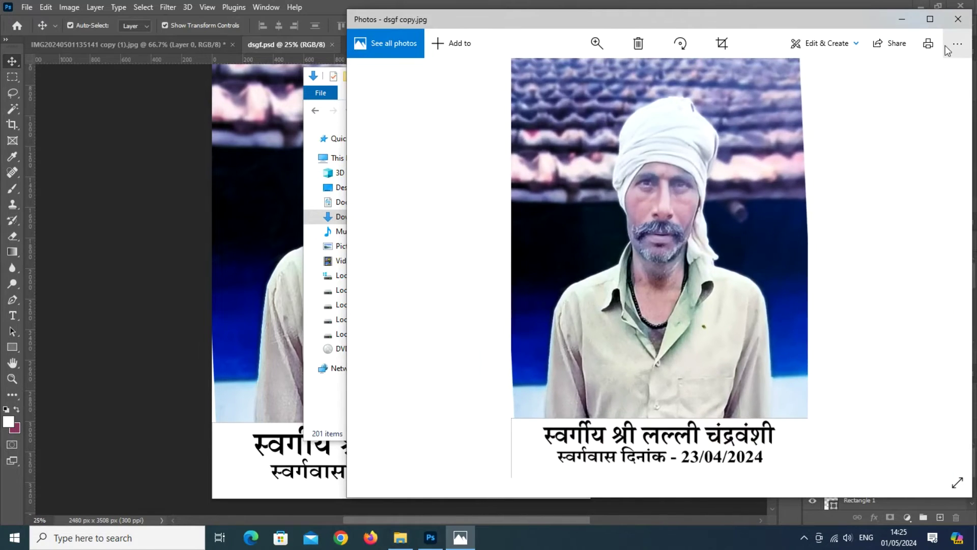
left_click(967, 25)
left_click(447, 183)
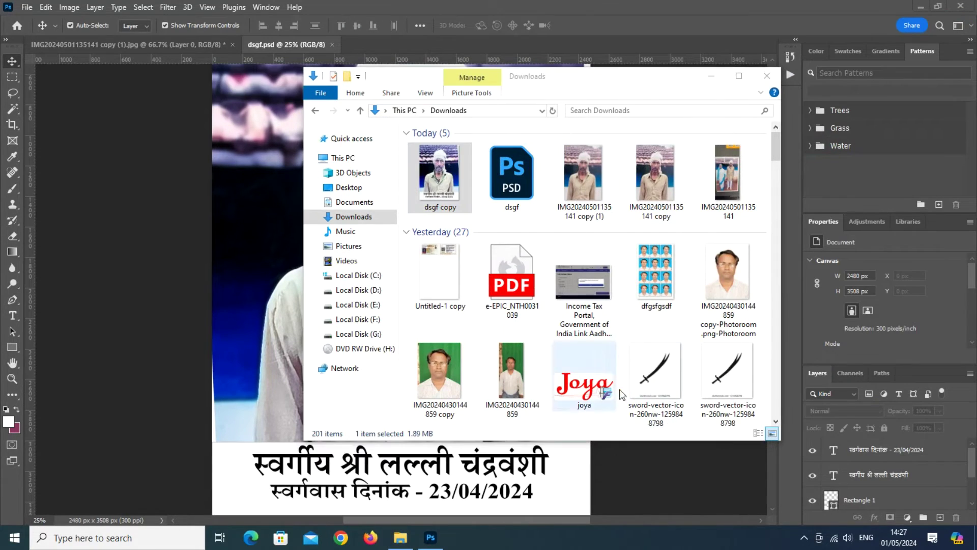
Step: Start printing dsgf copy and choose the Canon G500 series printer
right_click(442, 183)
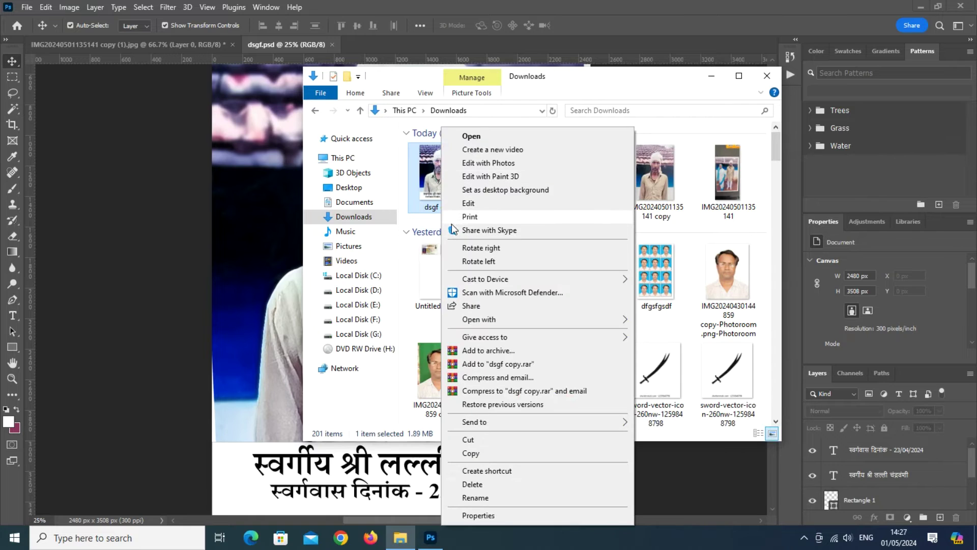
left_click(645, 84)
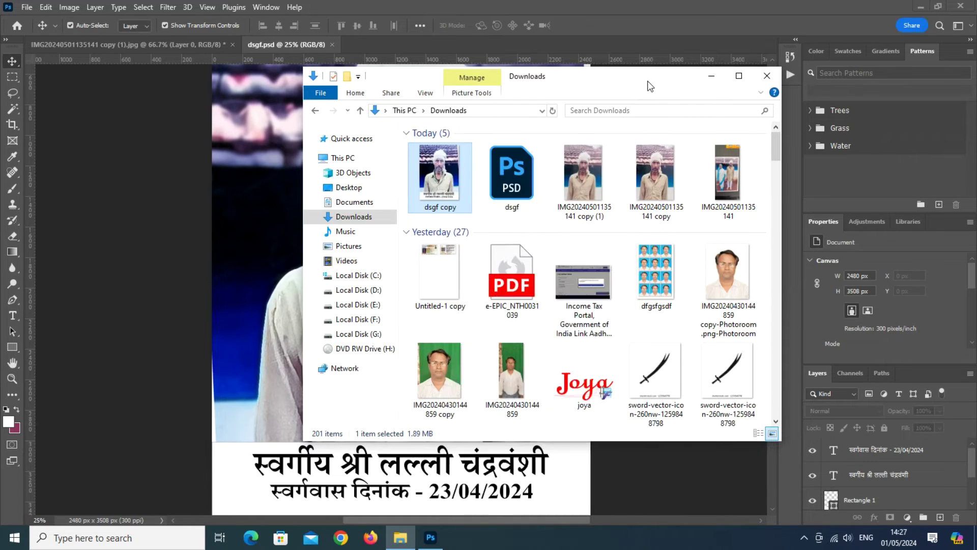
right_click(440, 166)
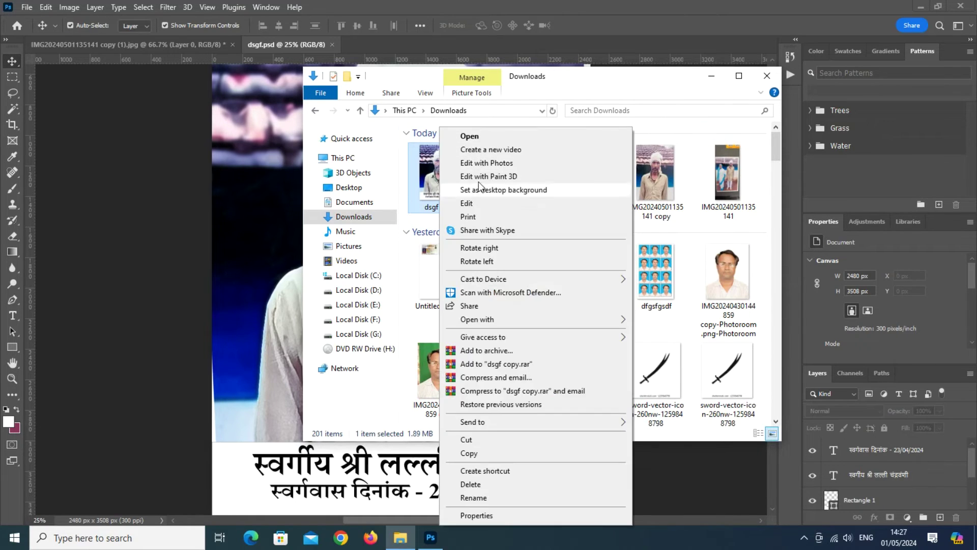
left_click(479, 217)
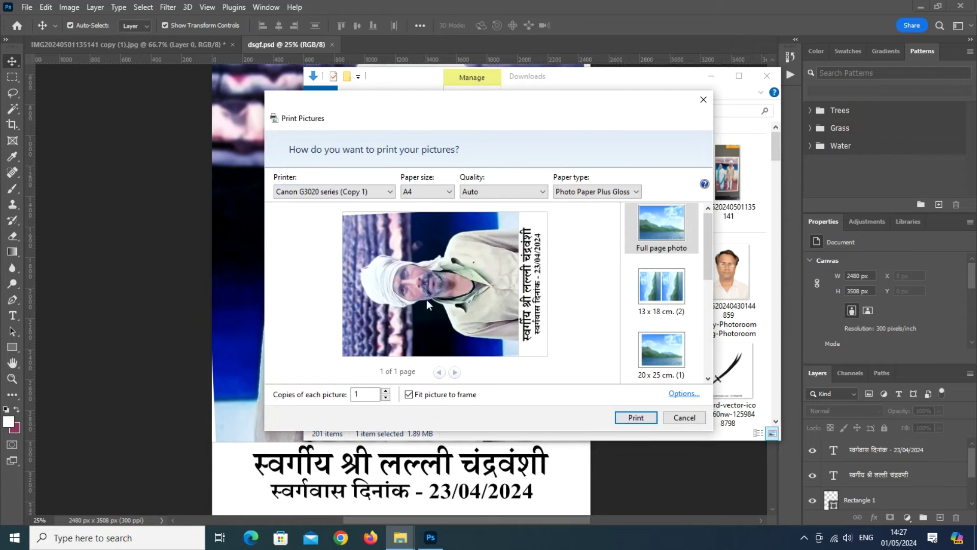
left_click(331, 191)
left_click(301, 250)
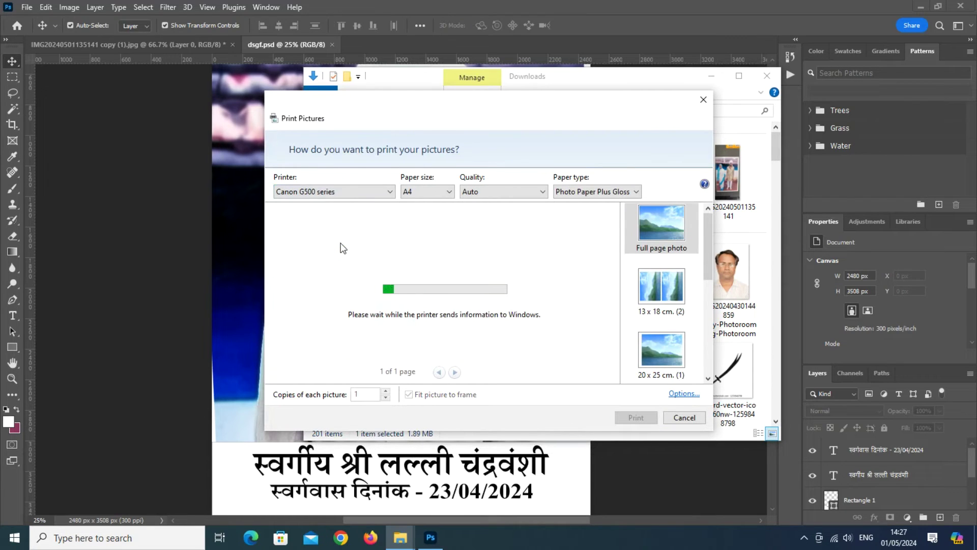
Step: Untick Fit picture to frame, set A4 paper at High quality, and print
left_click(411, 397)
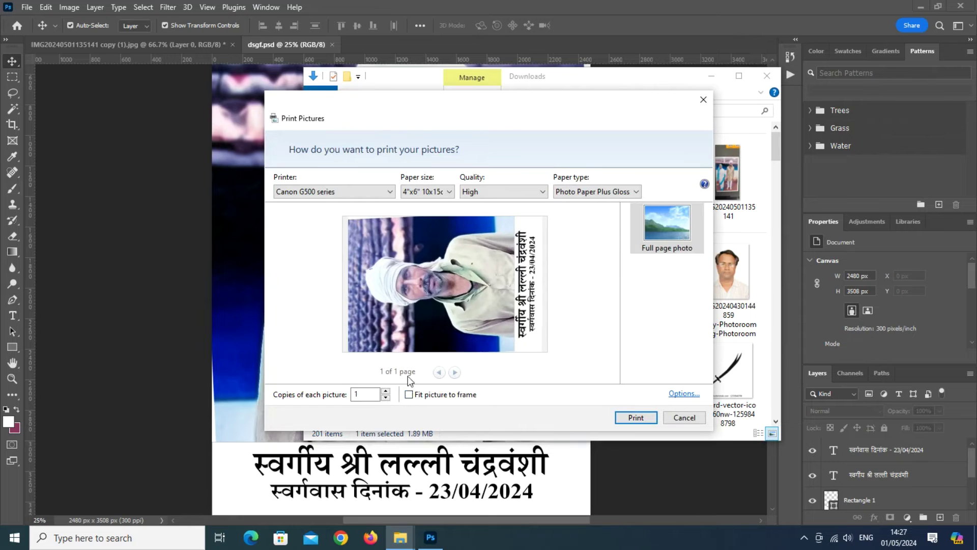
left_click(425, 191)
left_click(439, 220)
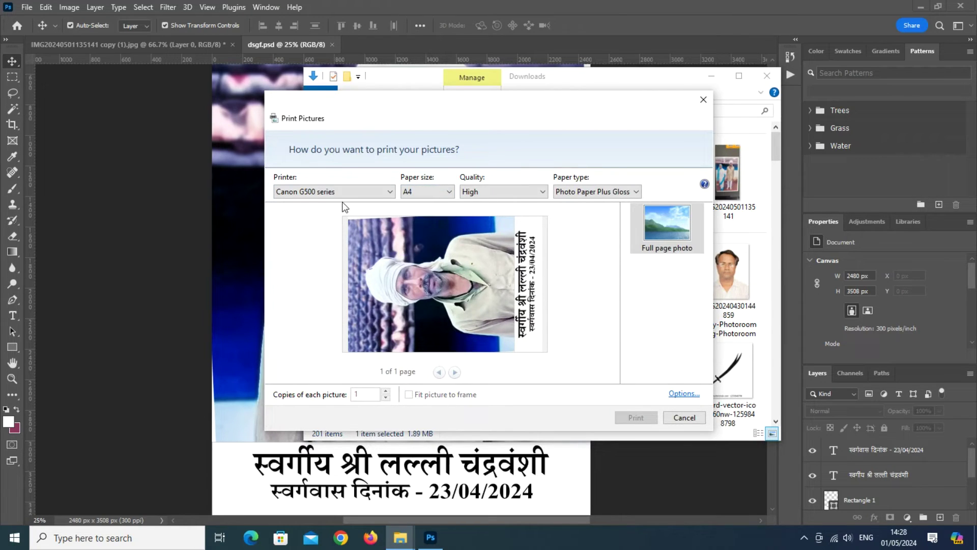
left_click(504, 192)
left_click(504, 193)
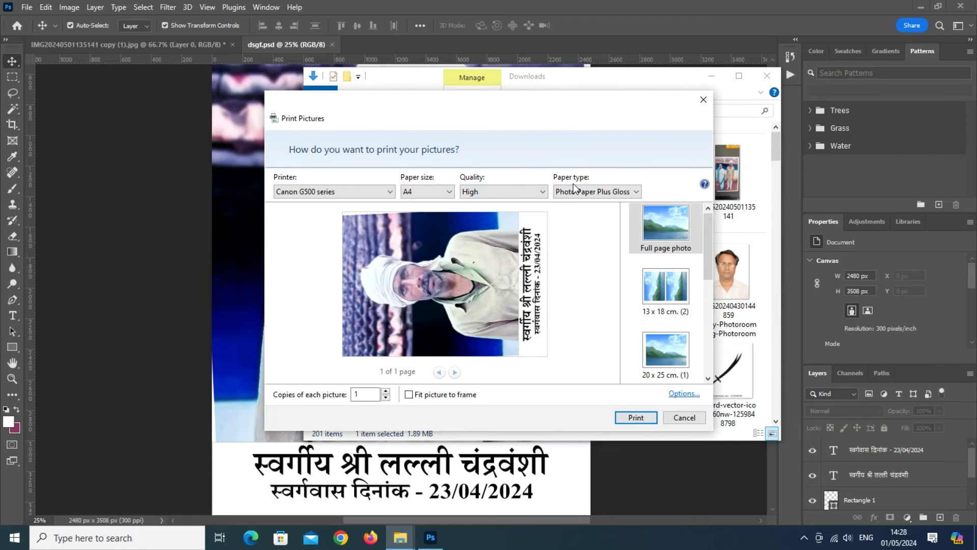
left_click(593, 191)
left_click(592, 192)
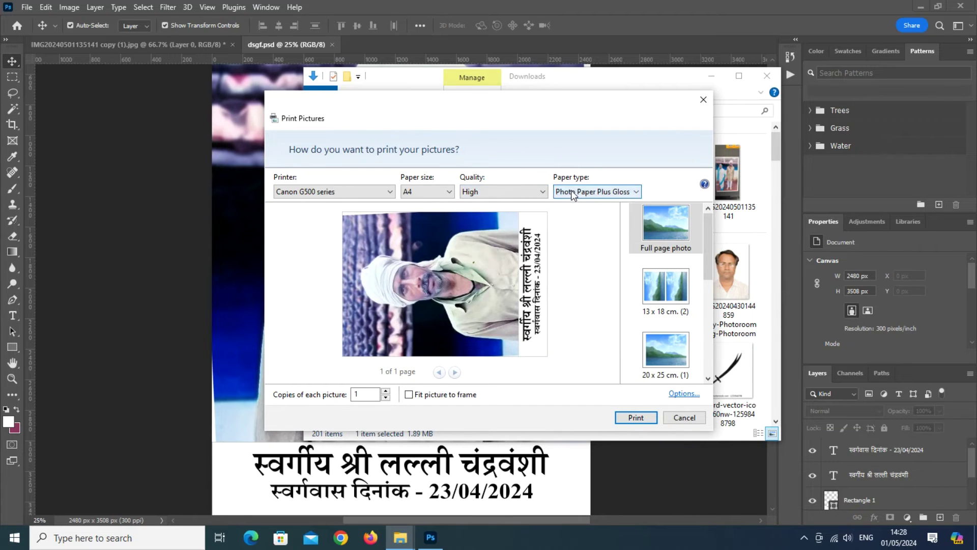
left_click(644, 421)
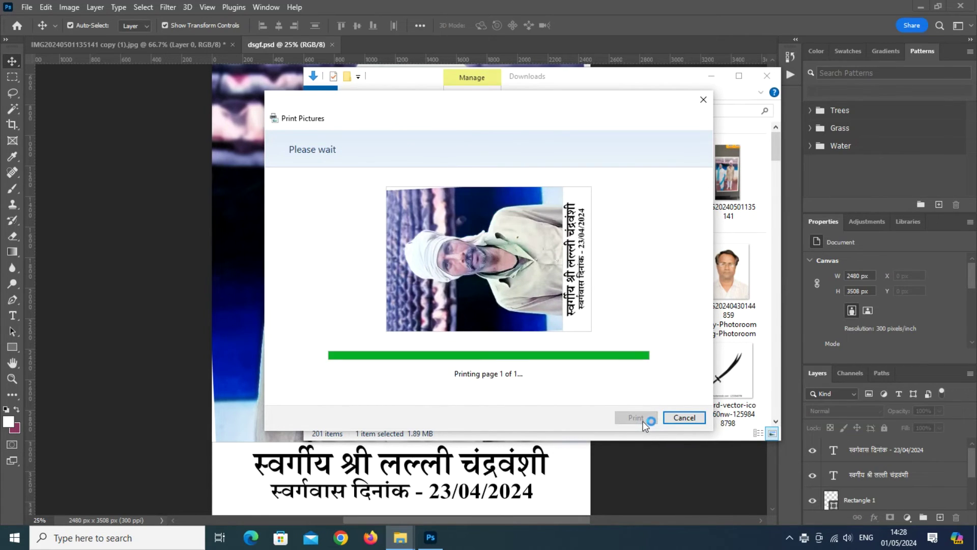